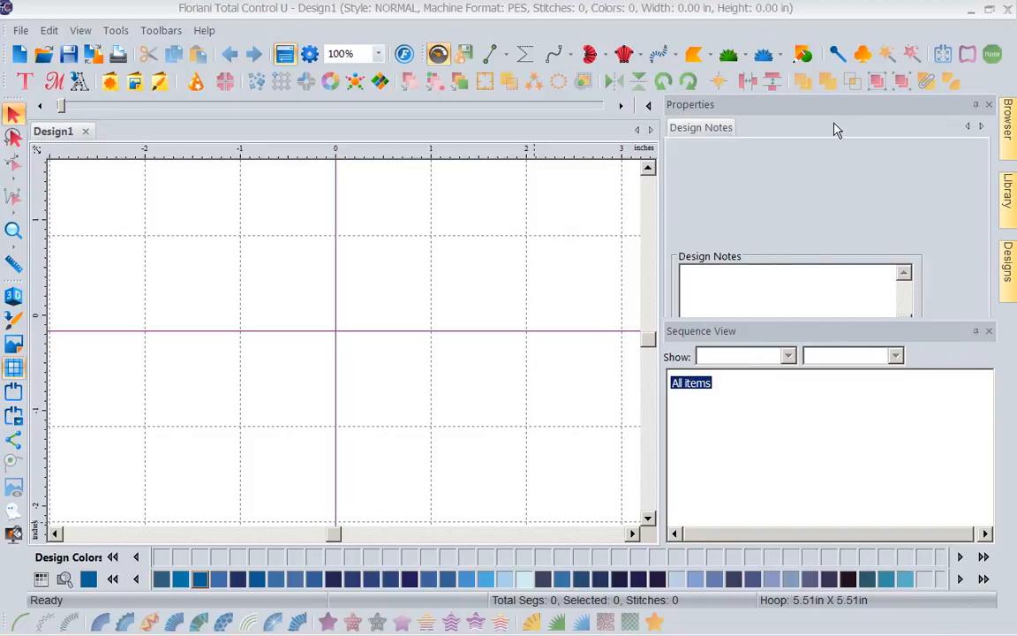
# Step: Draw a rectangle about 1.29 in wide and 1.22 in high in the upper-left quadrant of the design
pyautogui.click(803, 54)
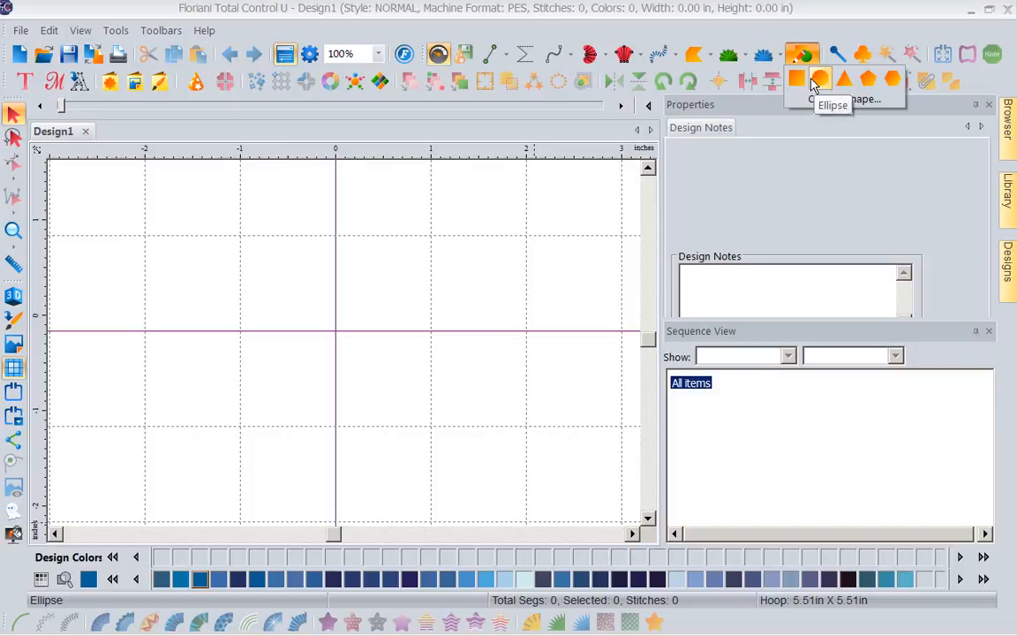
pyautogui.click(797, 81)
pyautogui.moveTo(102, 199); pyautogui.dragTo(226, 316)
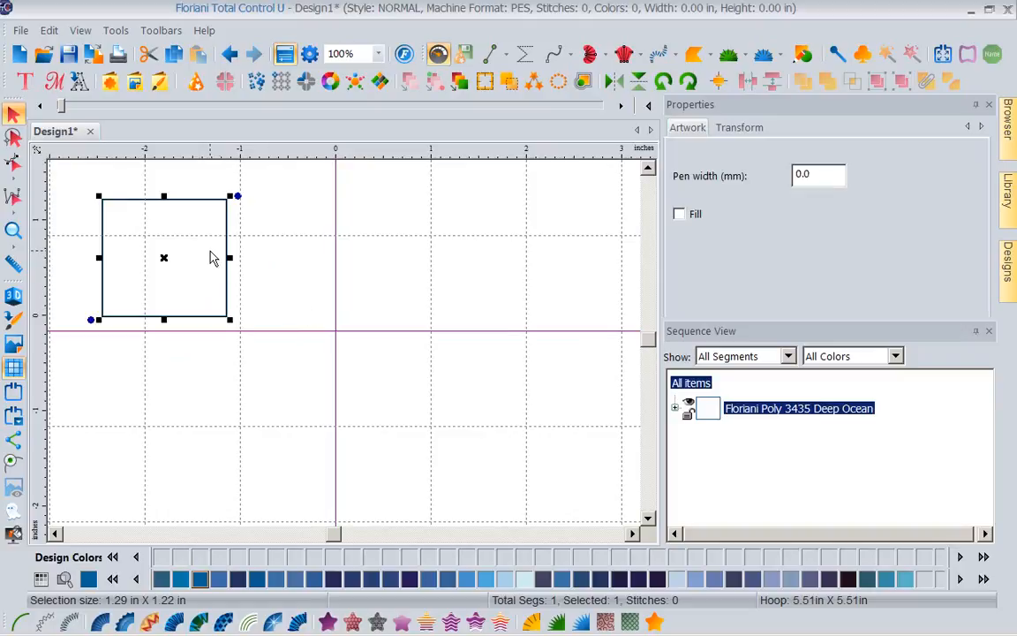
# Step: Expand the thread colour's entry in the sequence and convert the rectangle artwork to a run stitch
pyautogui.click(676, 408)
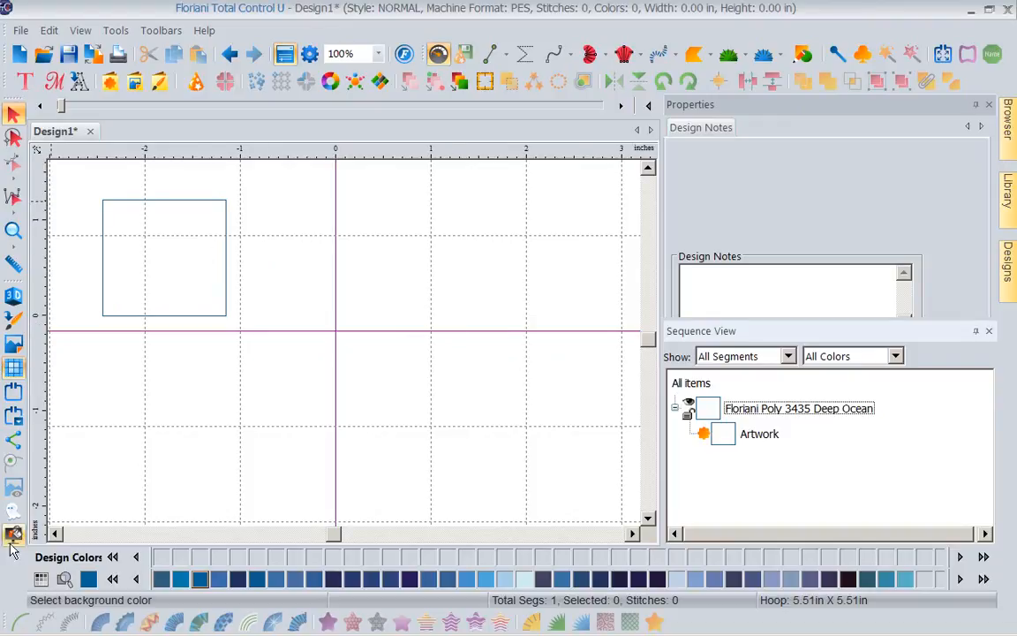
pyautogui.click(155, 199)
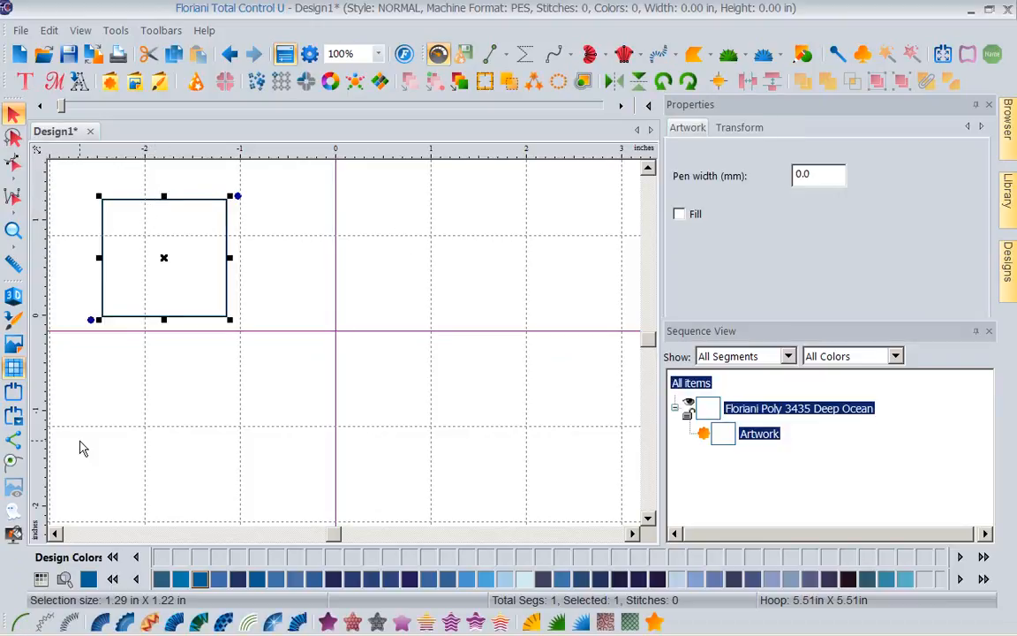
pyautogui.click(19, 623)
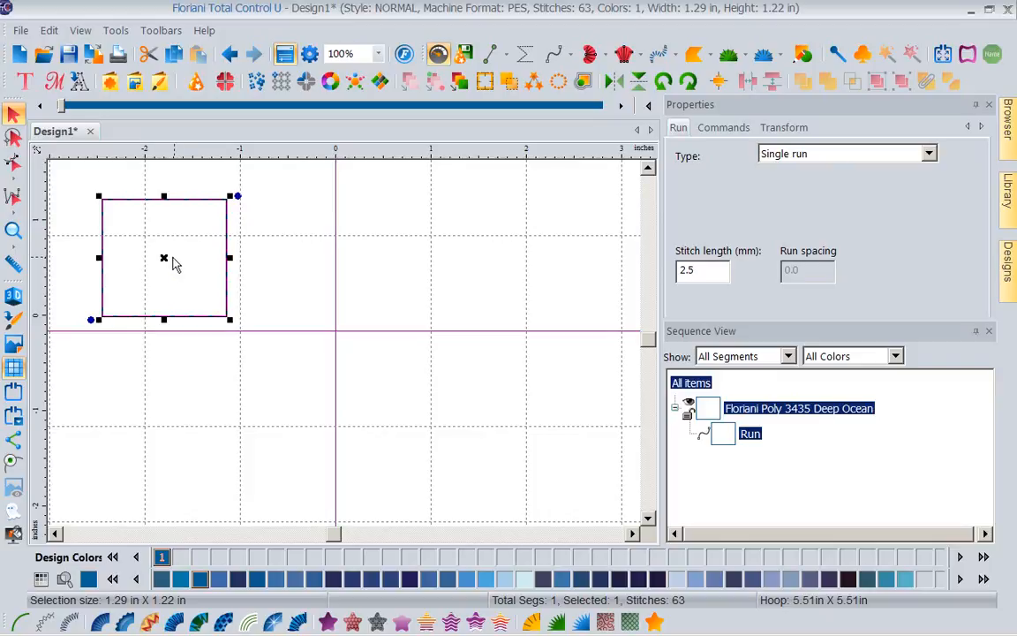
# Step: Repeat the stitched rectangle 4 across and 4 down with Repeat Design, leaving no horizontal or vertical gaps
pyautogui.click(281, 82)
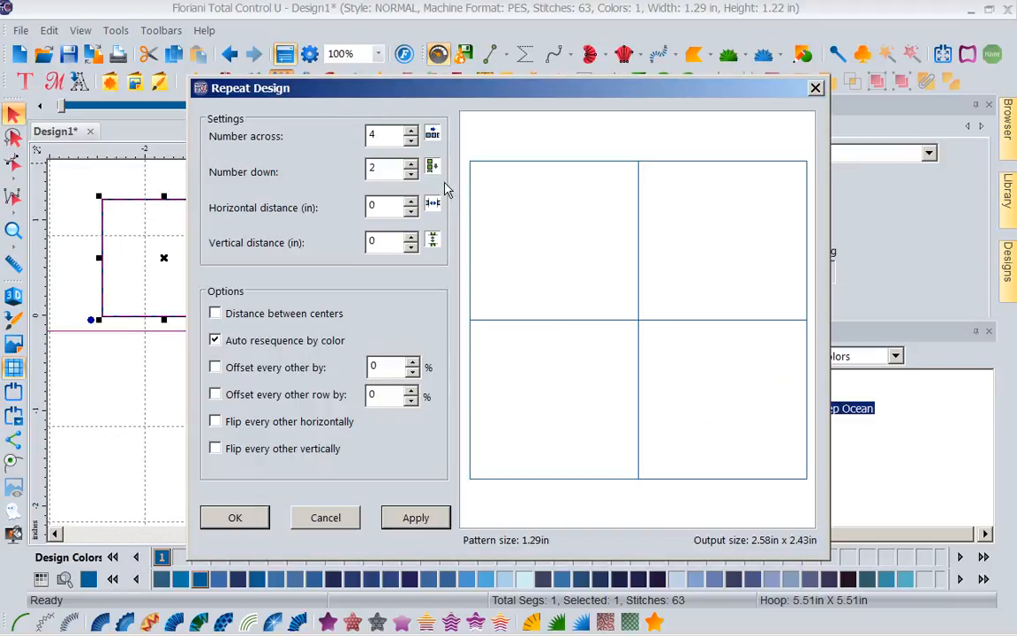
pyautogui.moveTo(384, 169); pyautogui.dragTo(329, 168)
pyautogui.click(406, 518)
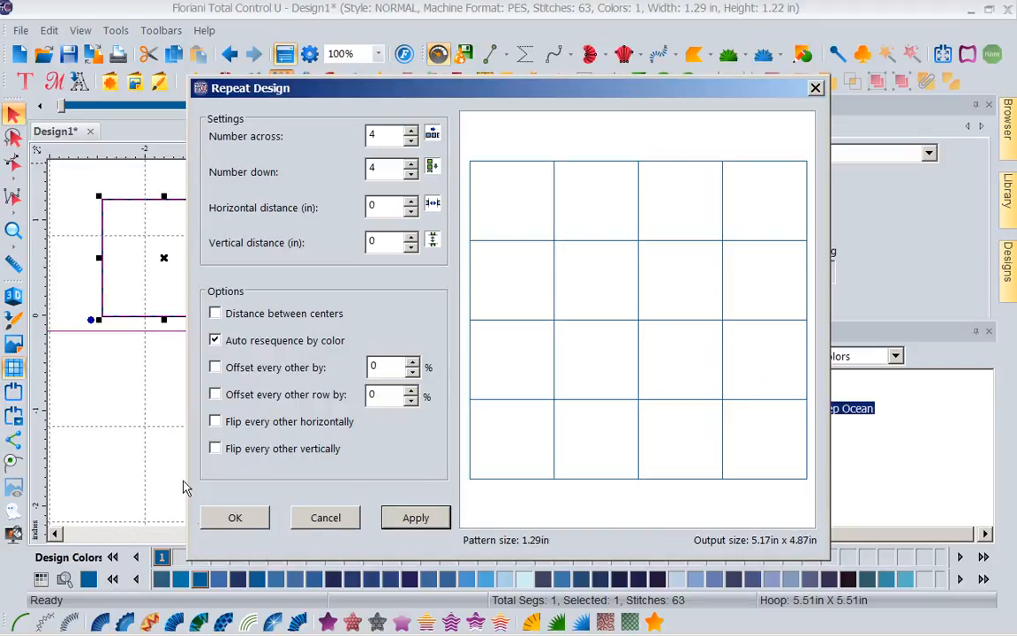
pyautogui.click(240, 519)
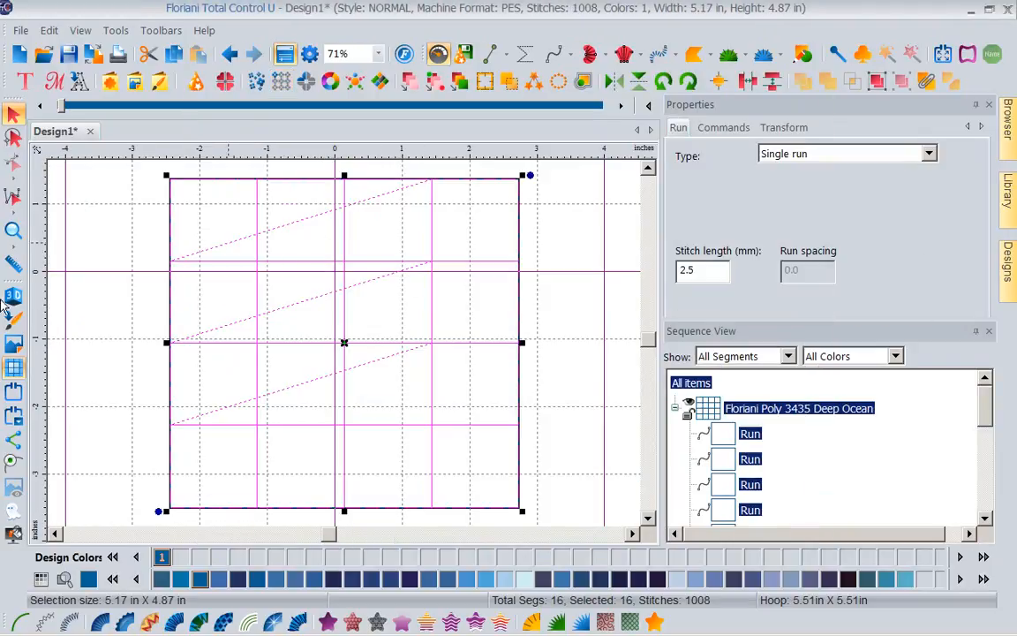
pyautogui.click(113, 322)
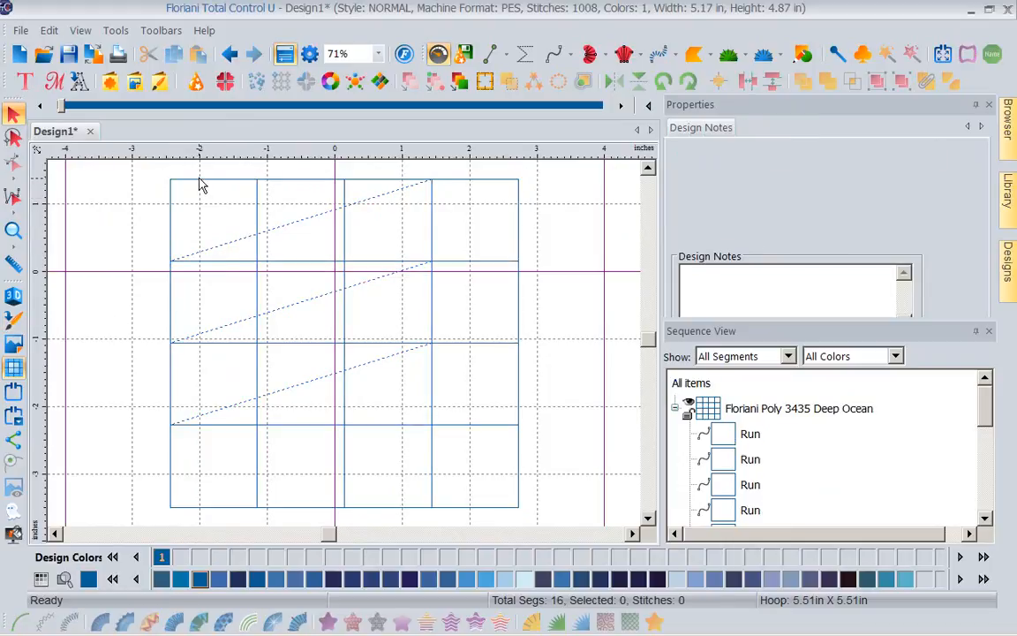
# Step: Move the first square of the top row out to overlap the grid's right edge, beside the third row
pyautogui.moveTo(199, 182); pyautogui.dragTo(549, 311)
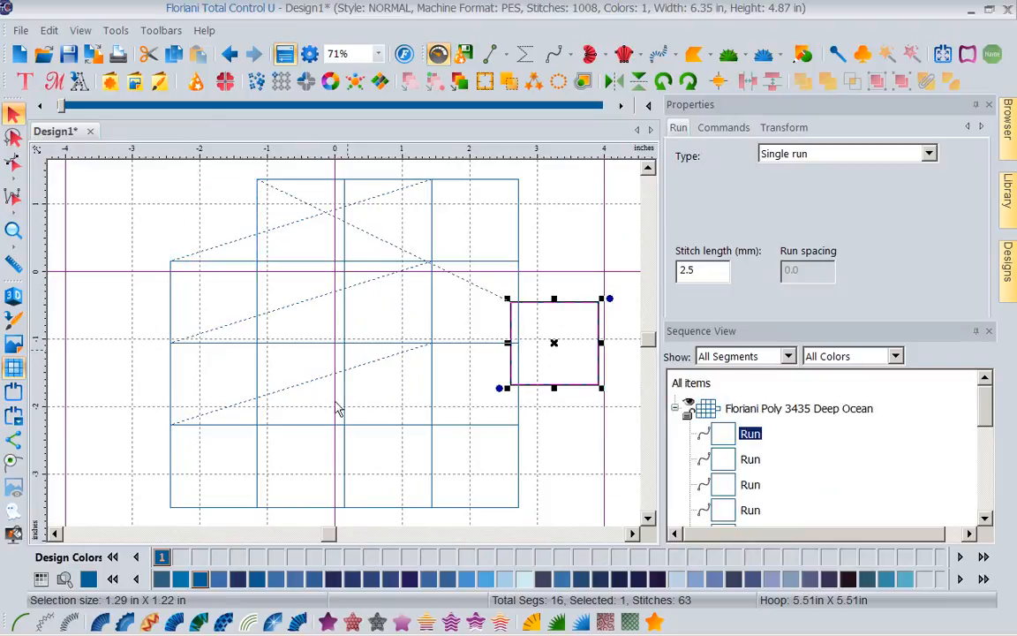
pyautogui.scroll(2, 333, 424)
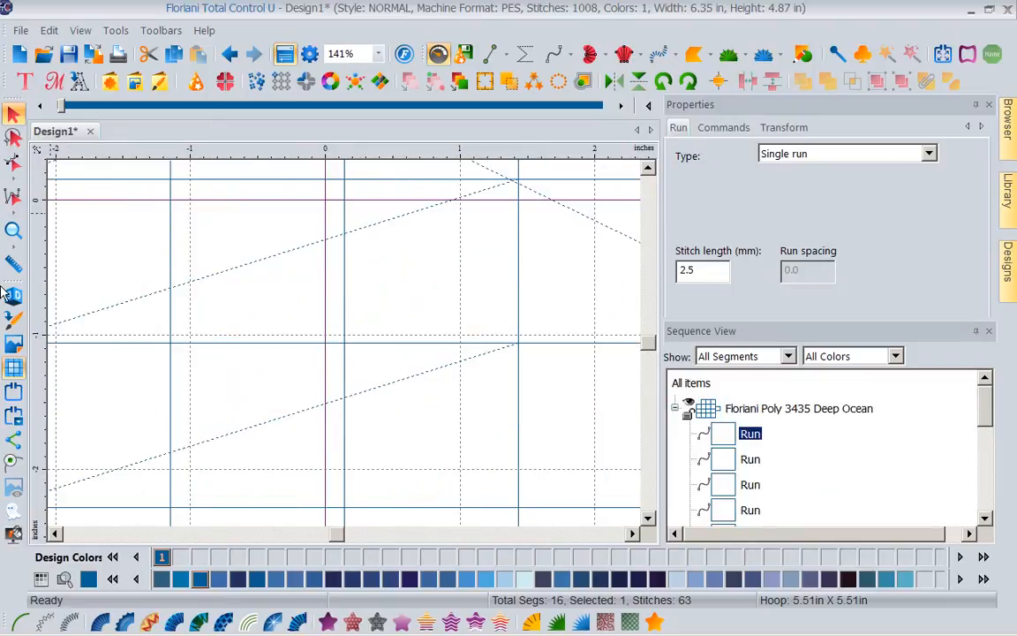
pyautogui.click(15, 230)
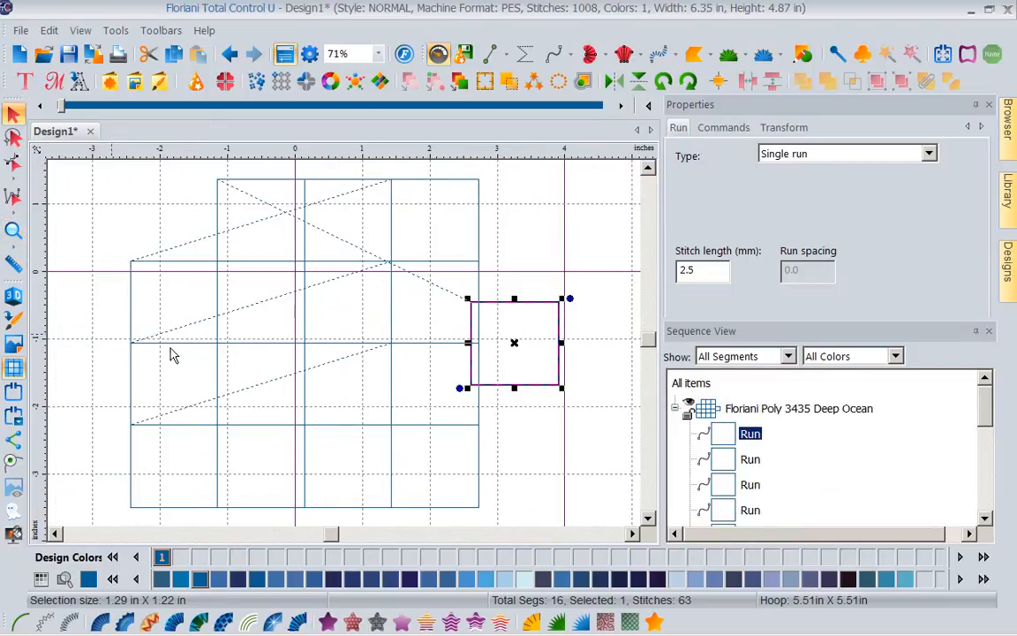
# Step: Move the third square of the bottom row into the empty upper-left corner of the grid
pyautogui.click(307, 452)
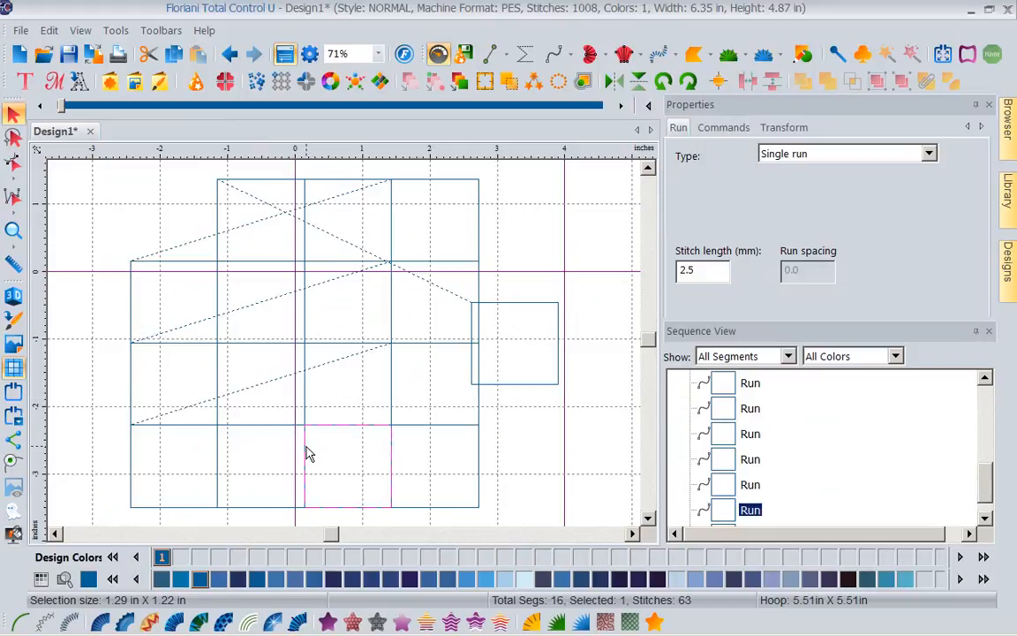
pyautogui.moveTo(307, 452); pyautogui.dragTo(135, 208)
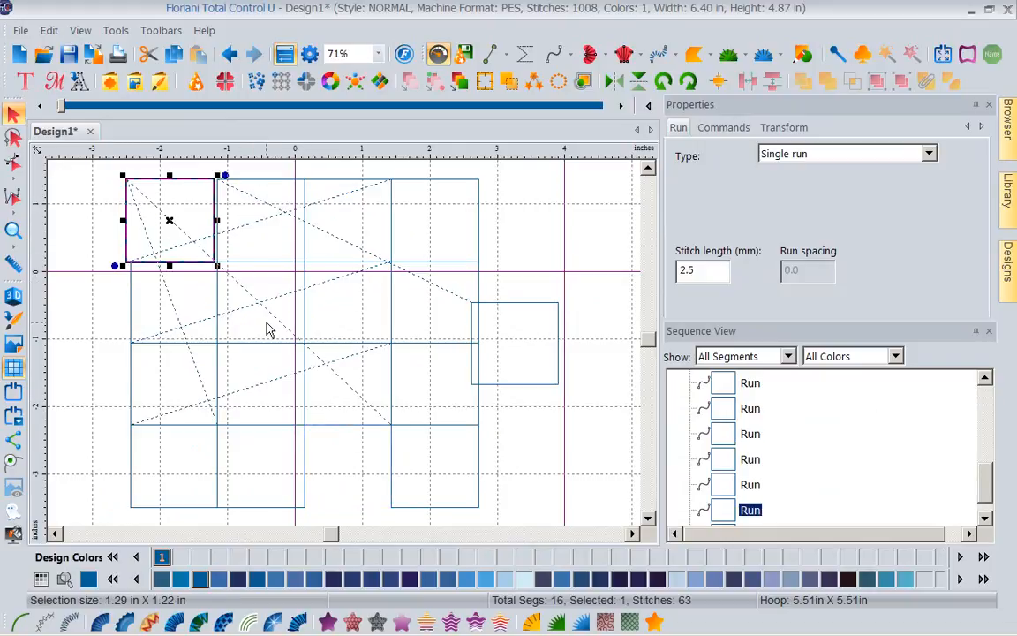
pyautogui.moveTo(154, 393); pyautogui.dragTo(279, 454)
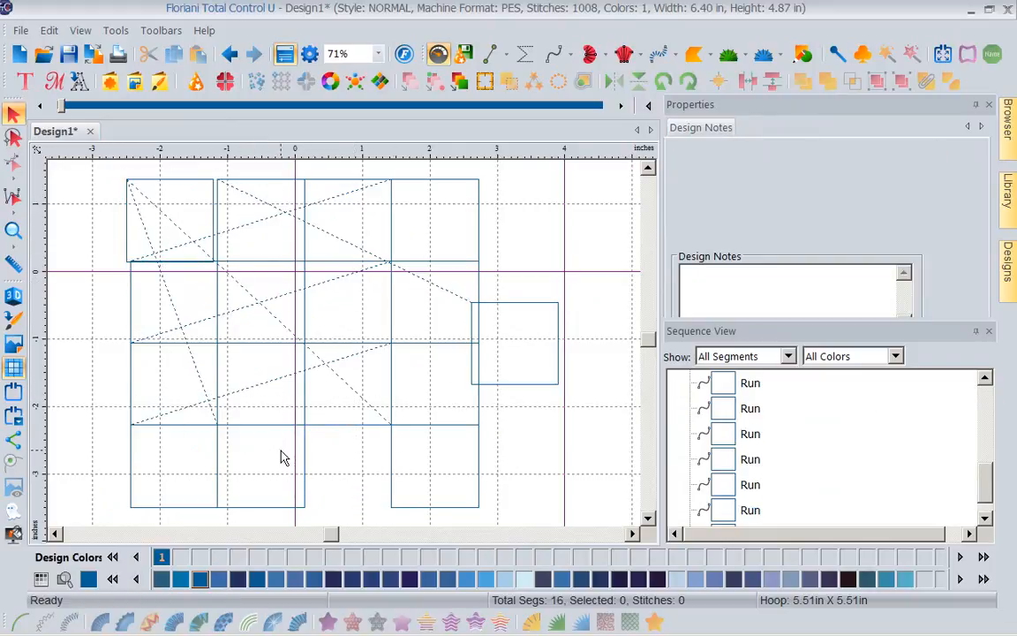
# Step: Move the first square of the third row into the empty third position of the bottom row
pyautogui.click(130, 398)
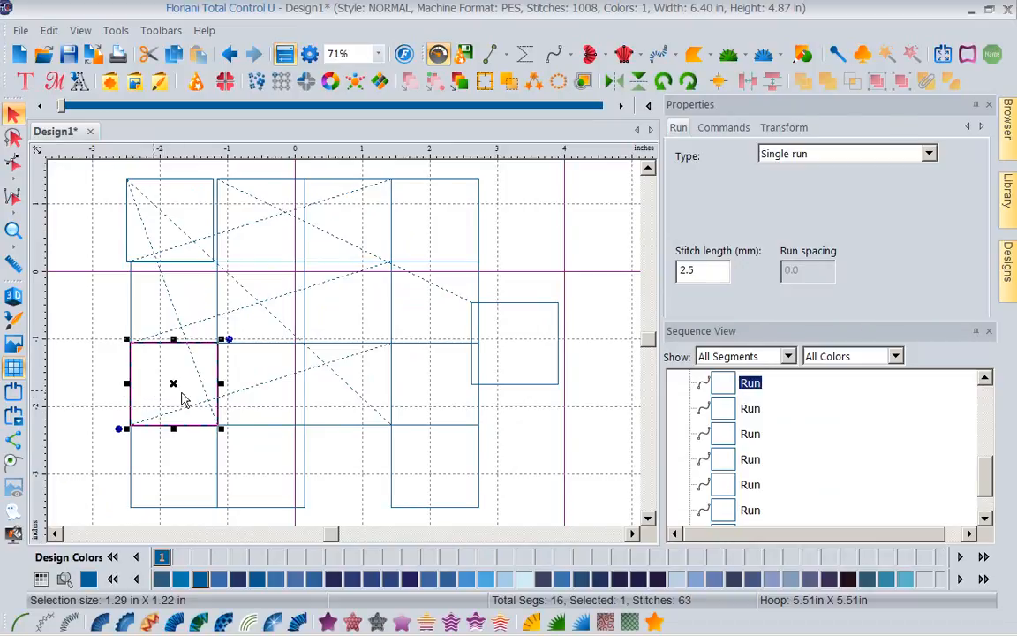
pyautogui.moveTo(177, 386); pyautogui.dragTo(349, 467)
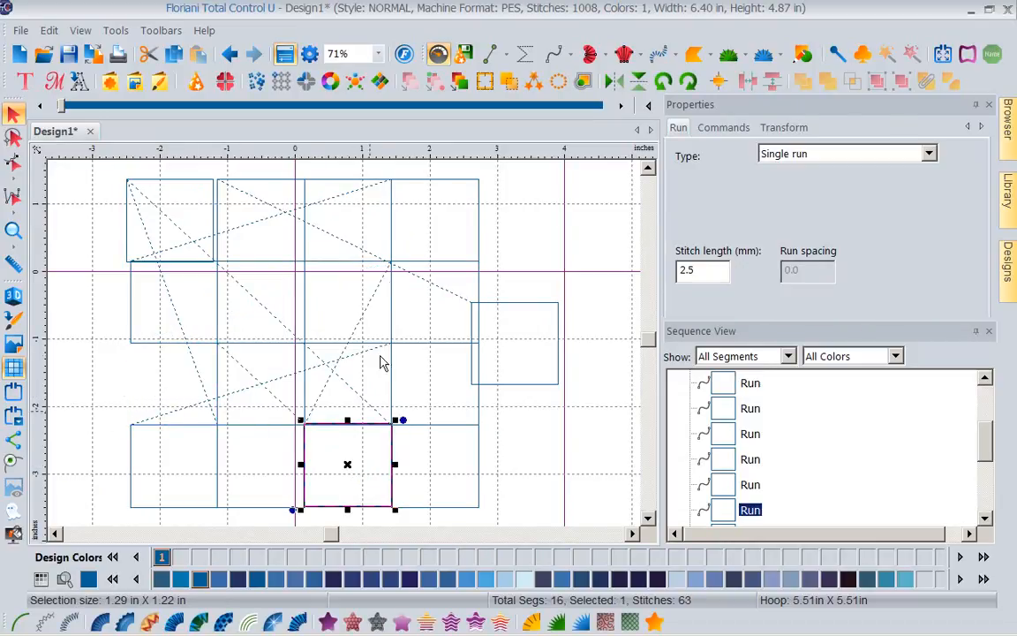
pyautogui.click(377, 280)
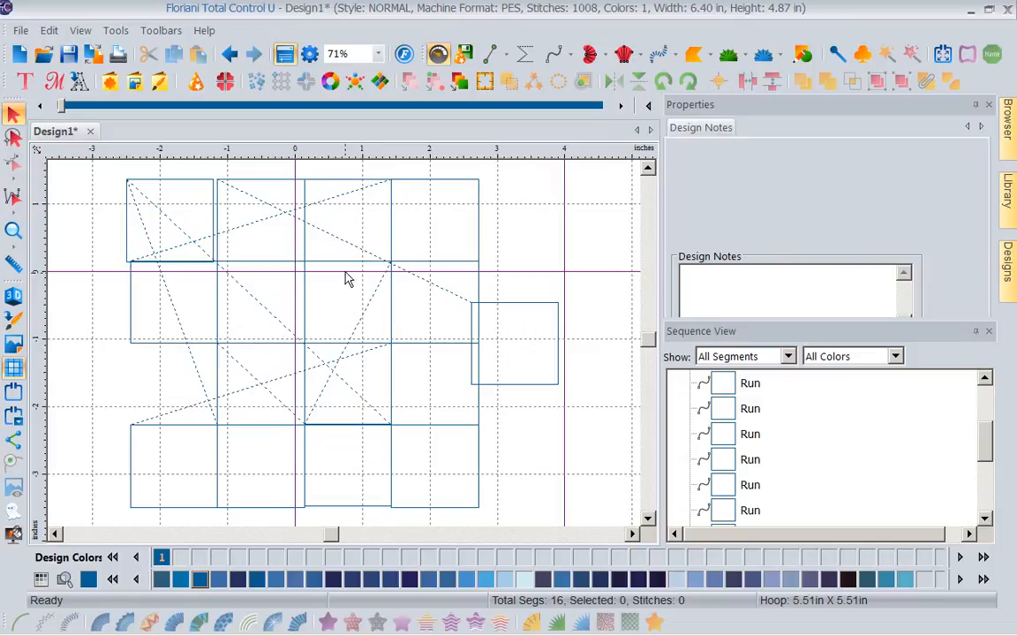
# Step: Hide the background grid and move the second row's third square into the empty first position of the third row
pyautogui.click(346, 266)
pyautogui.click(136, 402)
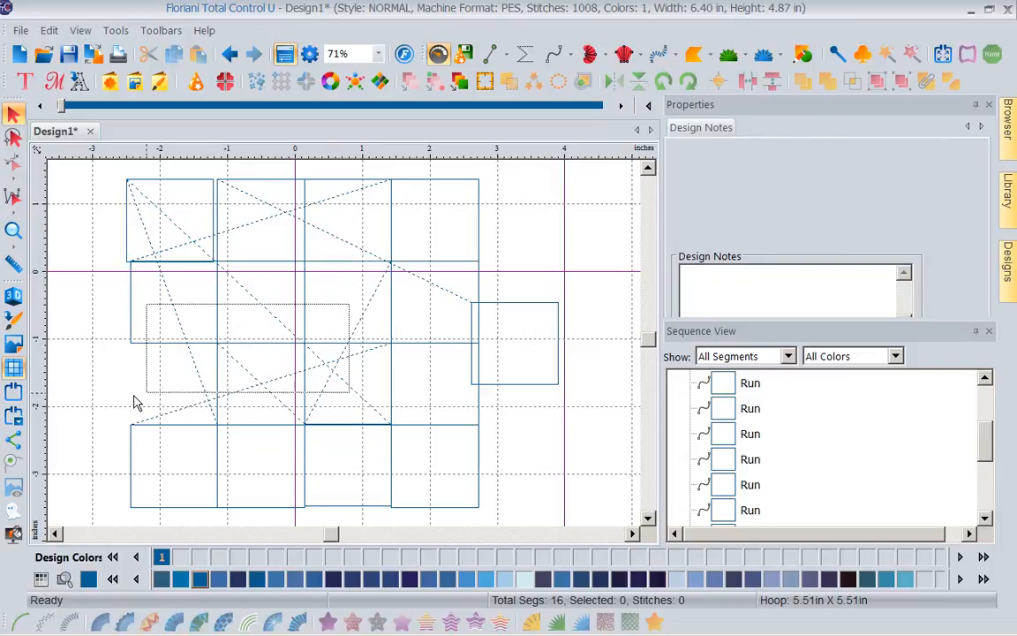
pyautogui.click(341, 270)
pyautogui.click(13, 341)
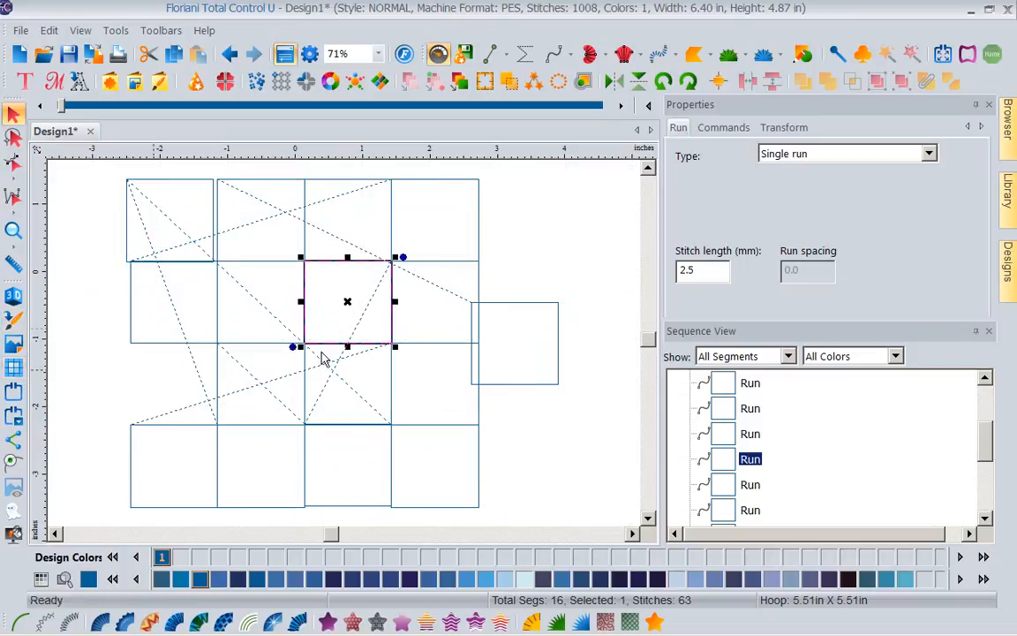
pyautogui.moveTo(349, 304); pyautogui.dragTo(169, 385)
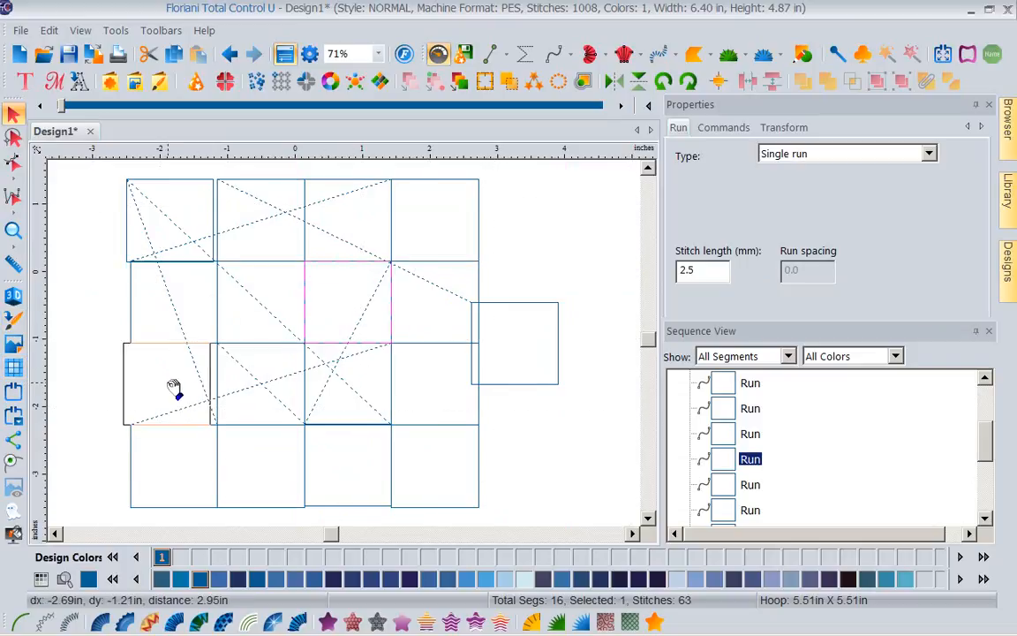
# Step: Move the upper-right square out of the block, placing it beside the right end of the bottom row
pyautogui.click(466, 264)
pyautogui.moveTo(466, 265); pyautogui.dragTo(474, 179)
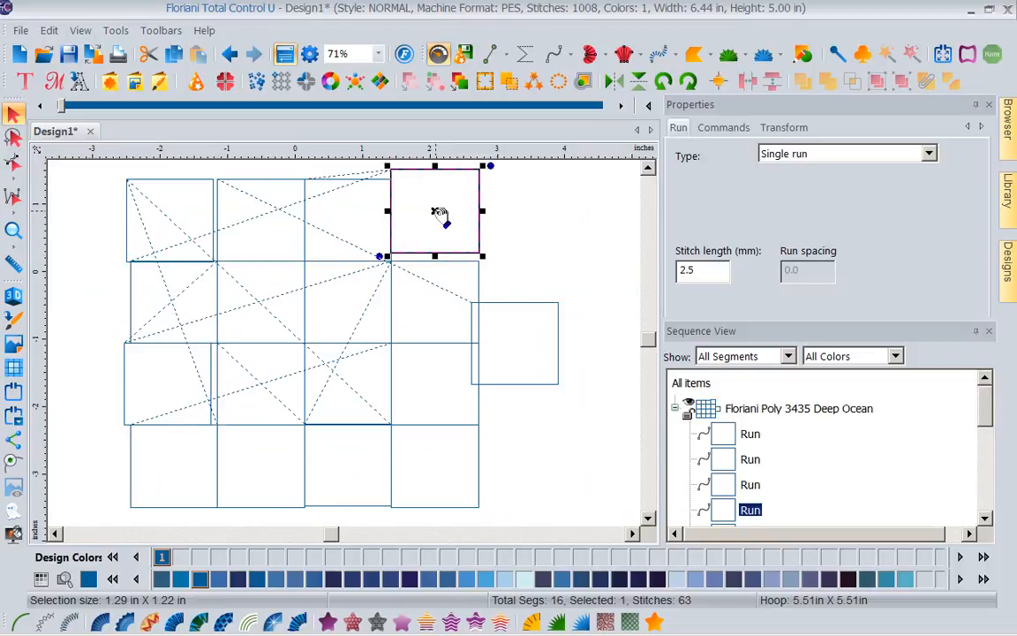
pyautogui.moveTo(436, 218); pyautogui.dragTo(545, 465)
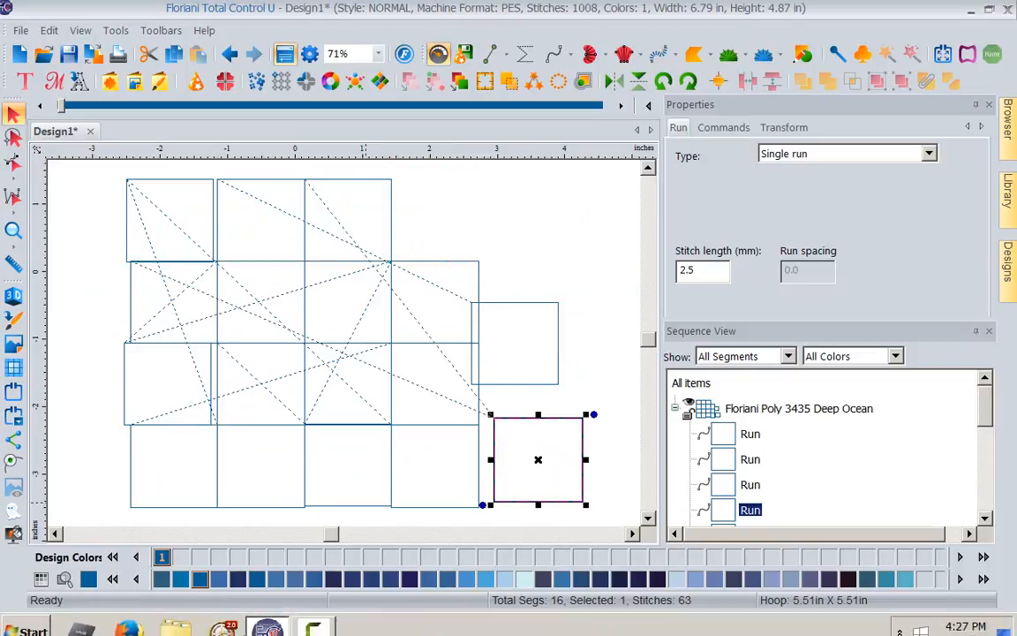
pyautogui.click(424, 507)
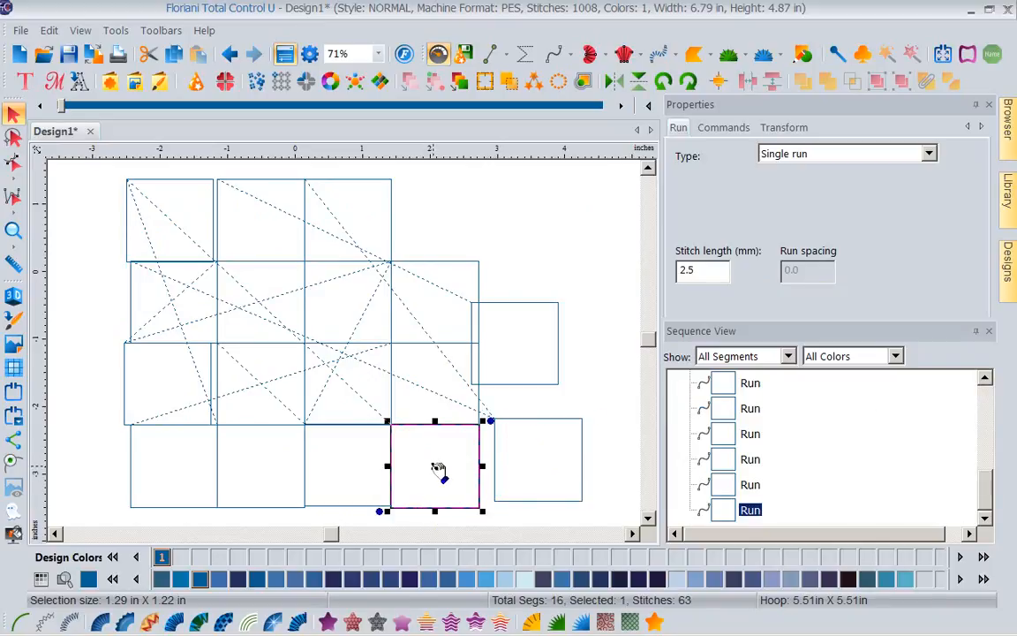
pyautogui.click(454, 172)
pyautogui.moveTo(503, 162); pyautogui.dragTo(391, 264)
pyautogui.click(527, 423)
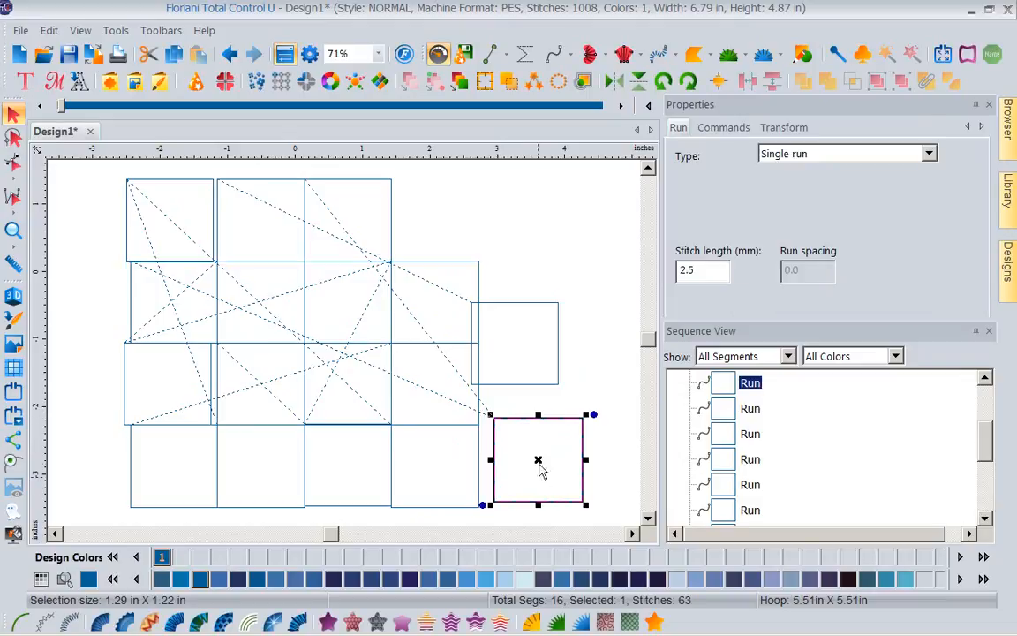
# Step: Move the square overlapping the block's right edge onto the third position of the bottom row
pyautogui.click(527, 309)
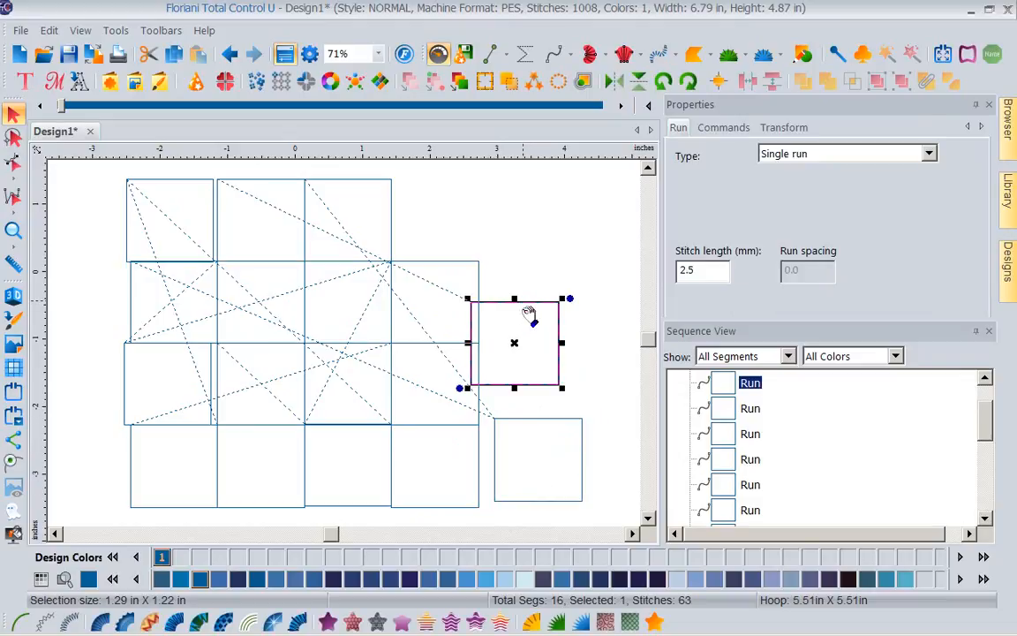
pyautogui.moveTo(517, 346); pyautogui.dragTo(355, 469)
pyautogui.click(516, 305)
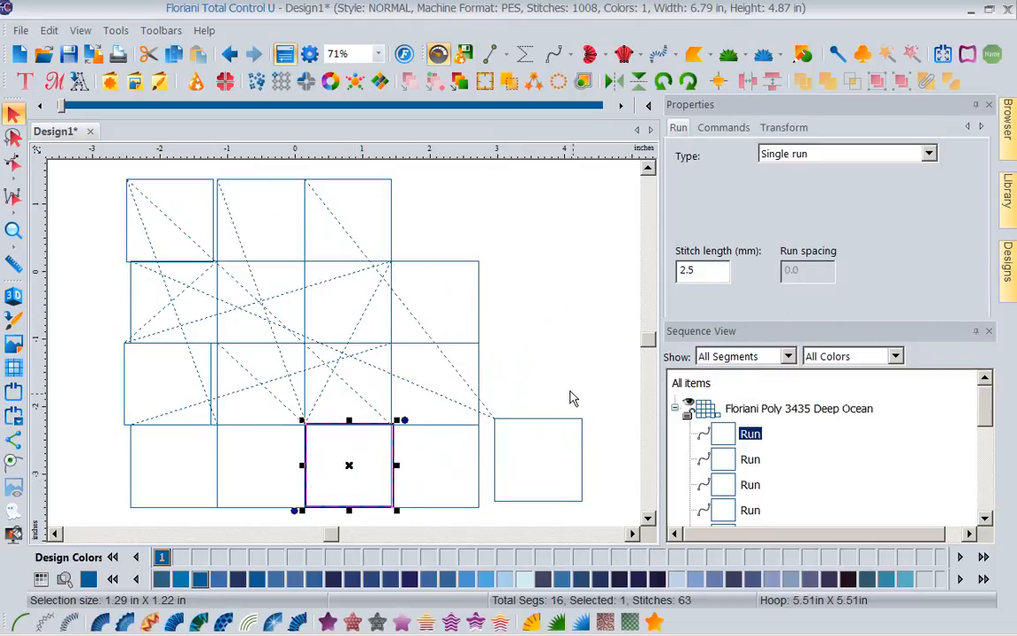
# Step: Move the loose square beside the bottom row into the empty upper-right corner and align it with the top row
pyautogui.click(546, 421)
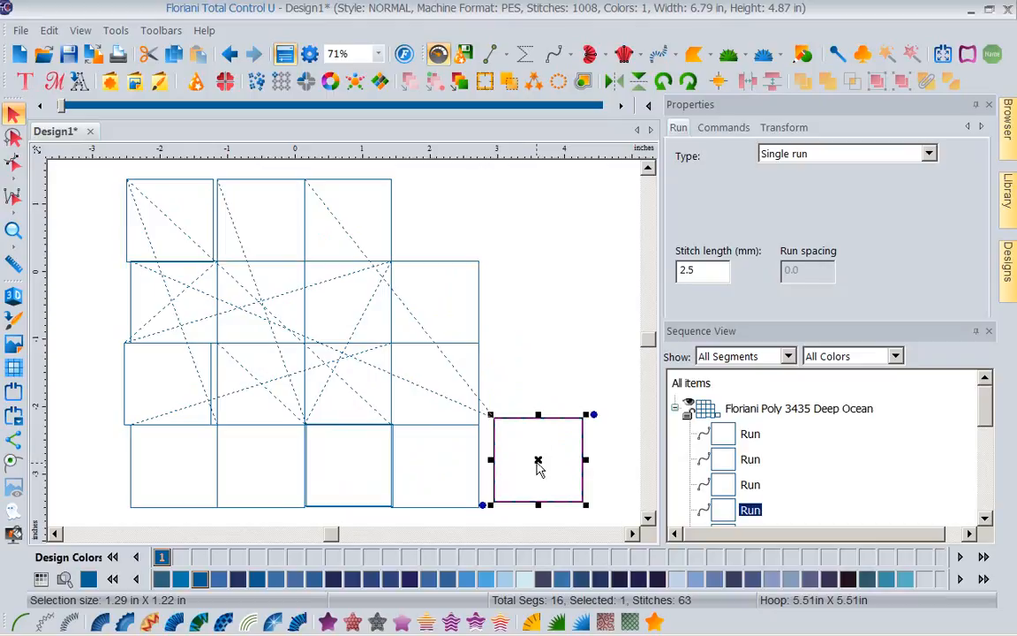
pyautogui.moveTo(537, 461); pyautogui.dragTo(440, 227)
pyautogui.click(584, 373)
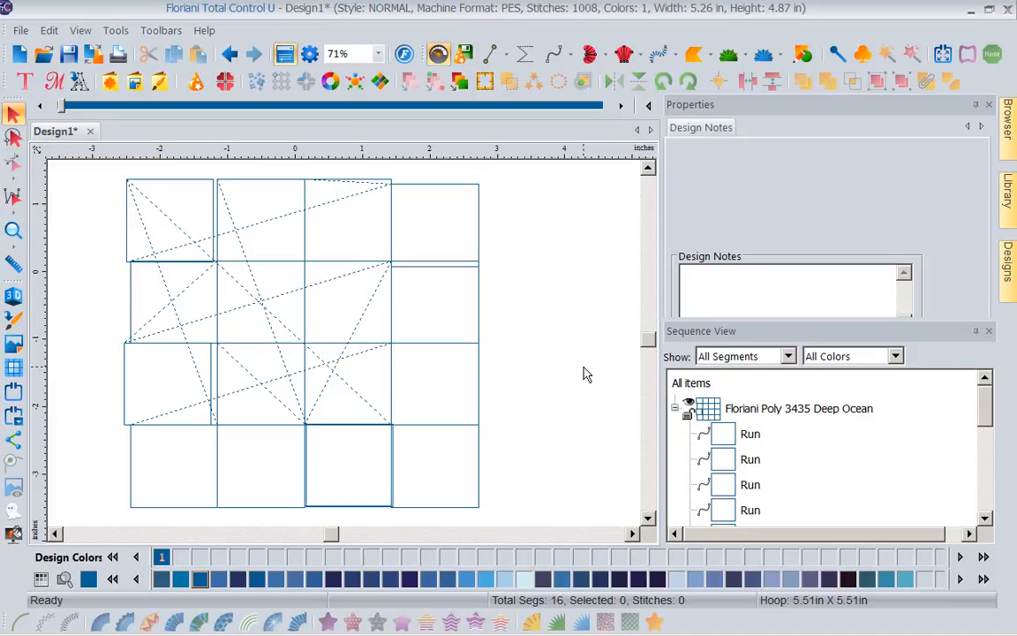
pyautogui.click(455, 184)
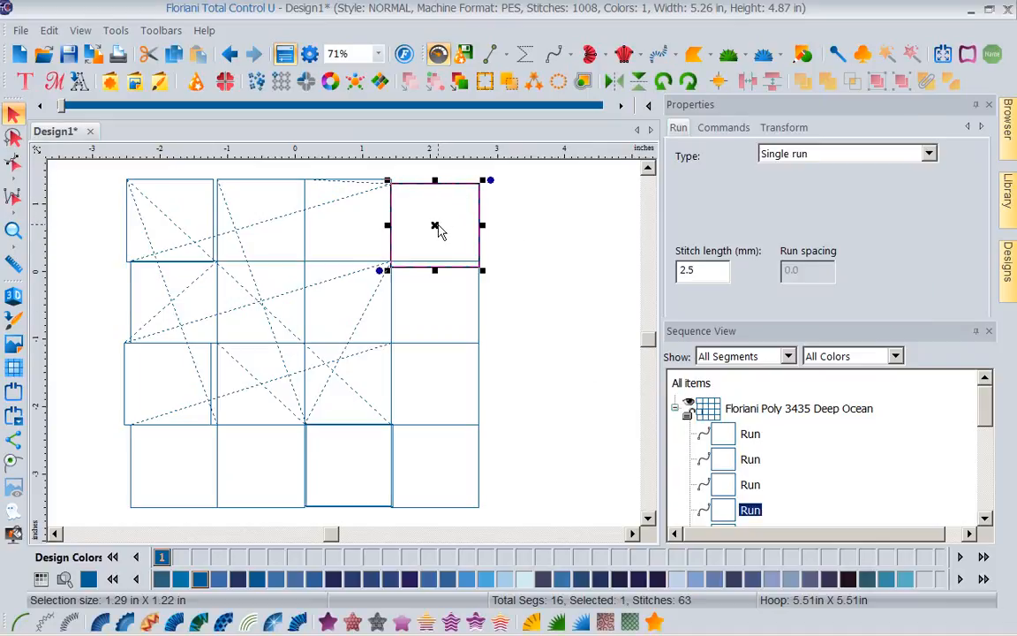
pyautogui.moveTo(437, 229); pyautogui.dragTo(436, 224)
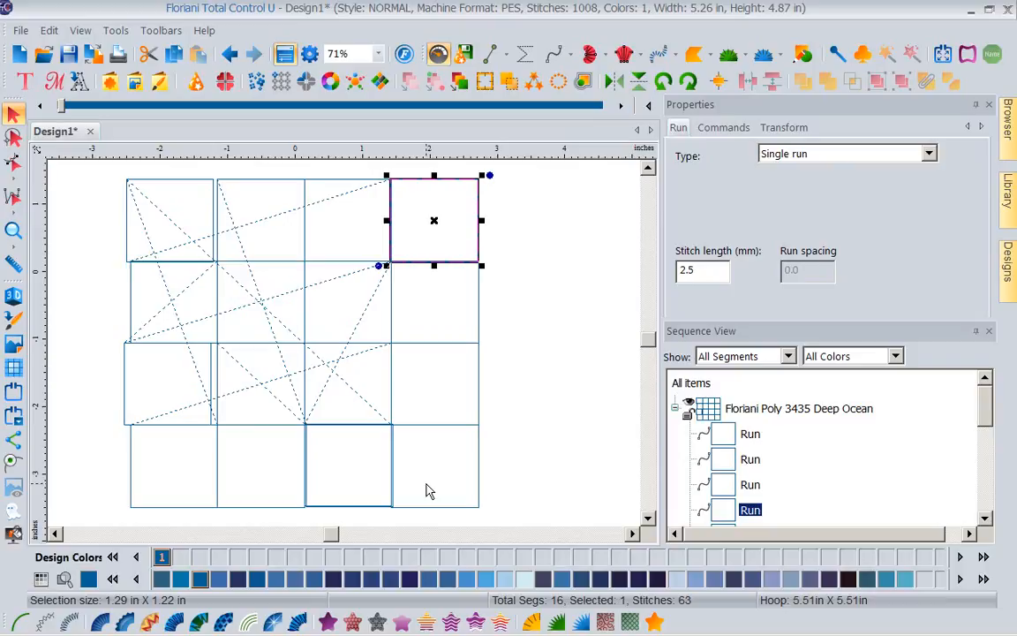
# Step: Run through the stitch-out simulation from the first stitch to near the end to examine the sewing order
pyautogui.click(62, 107)
pyautogui.moveTo(62, 106)
pyautogui.mouseDown()
pyautogui.moveTo(125, 125)
pyautogui.moveTo(150, 115)
pyautogui.moveTo(381, 211)
pyautogui.moveTo(476, 231)
pyautogui.moveTo(558, 273)
pyautogui.moveTo(593, 278)
pyautogui.mouseUp()
pyautogui.press('Escape')
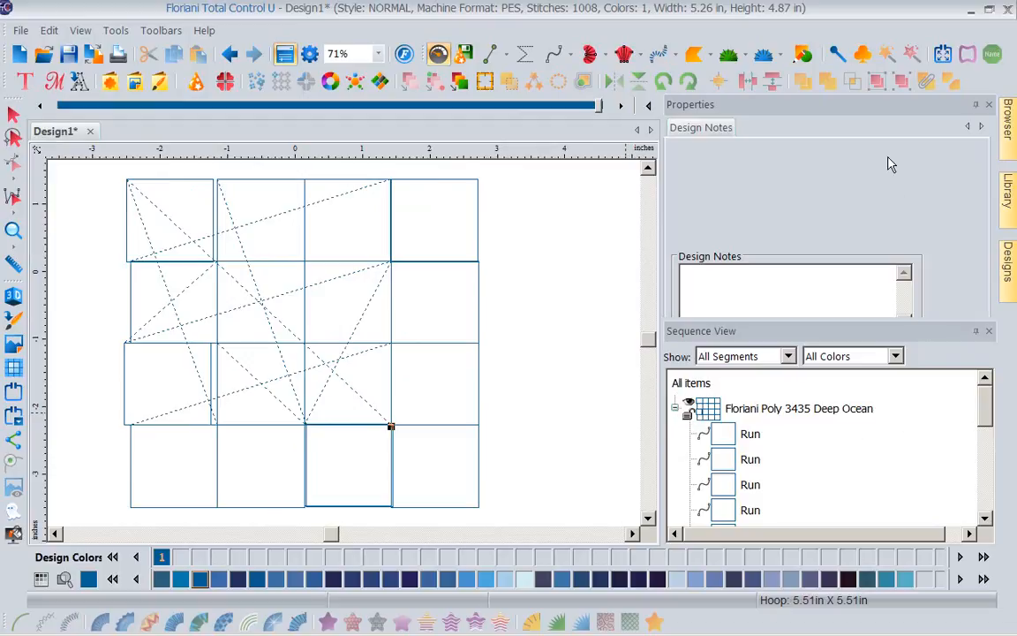
# Step: Close the Properties panel, leave the stitch simulation and select the upper-left square to locate it in the sequence
pyautogui.click(989, 105)
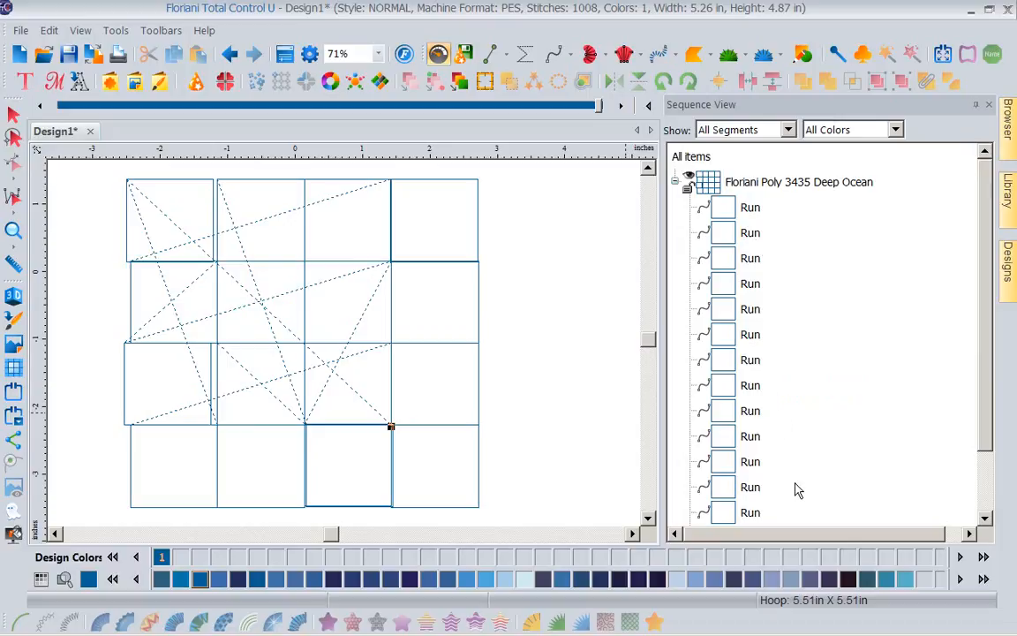
pyautogui.press('Escape')
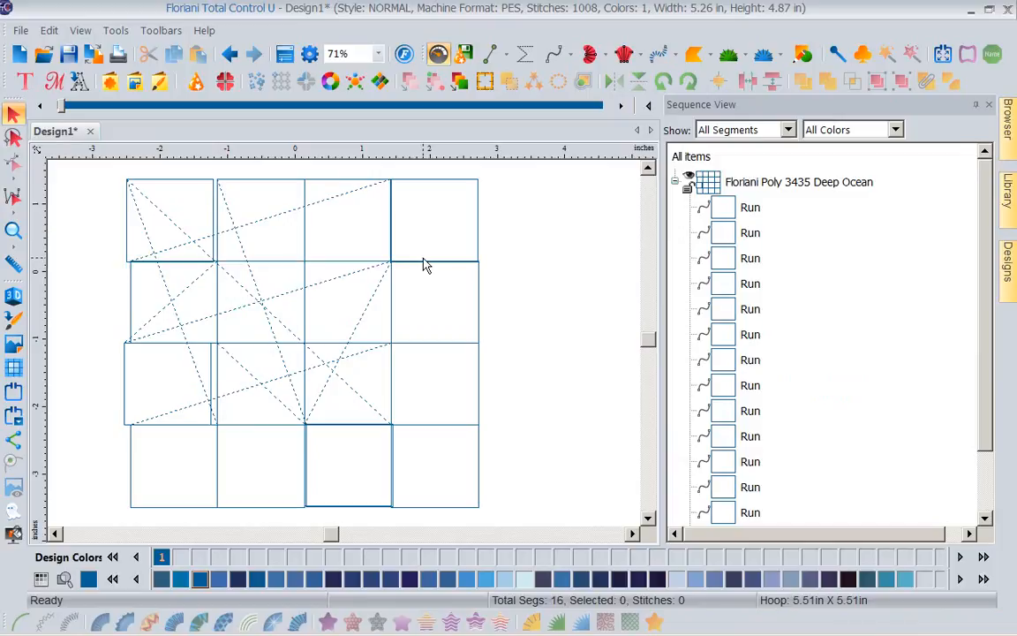
pyautogui.click(160, 183)
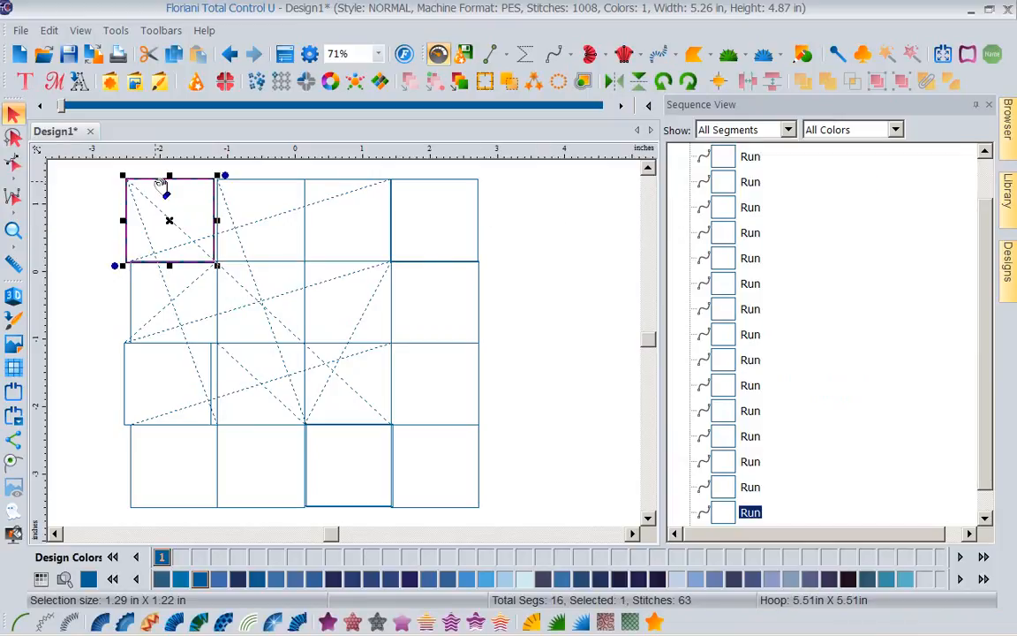
# Step: Rename the upper-left square's entry in the stitching sequence as 1
pyautogui.click(1012, 280)
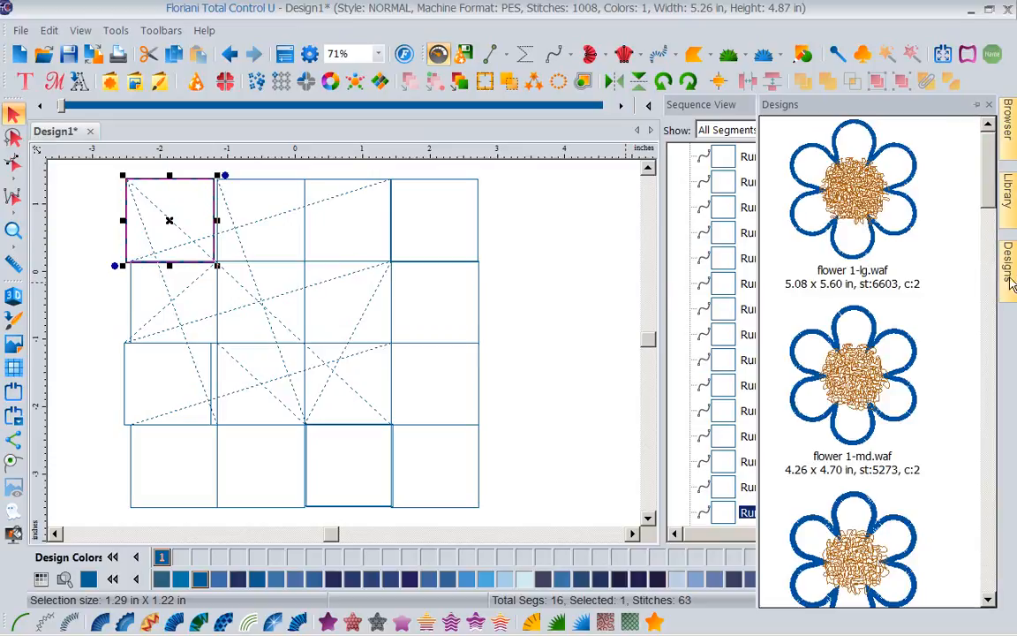
pyautogui.click(534, 260)
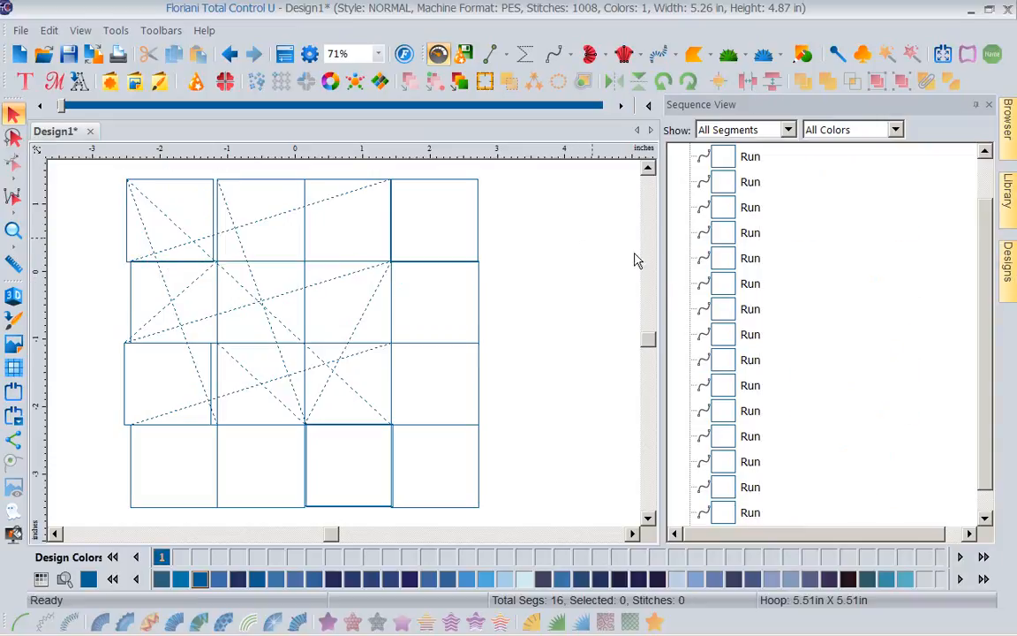
pyautogui.click(183, 190)
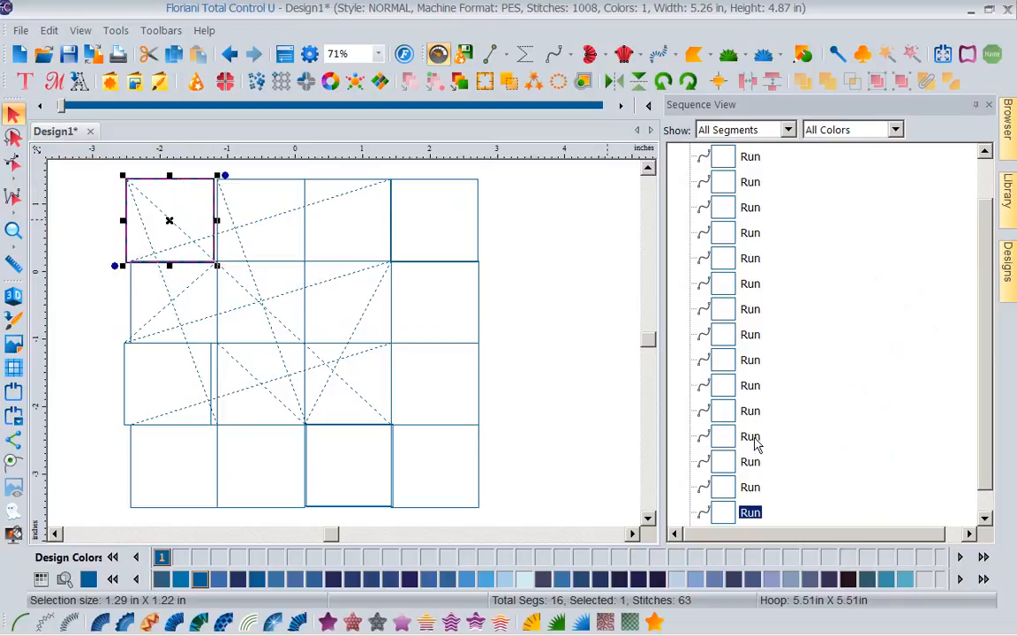
pyautogui.click(752, 513)
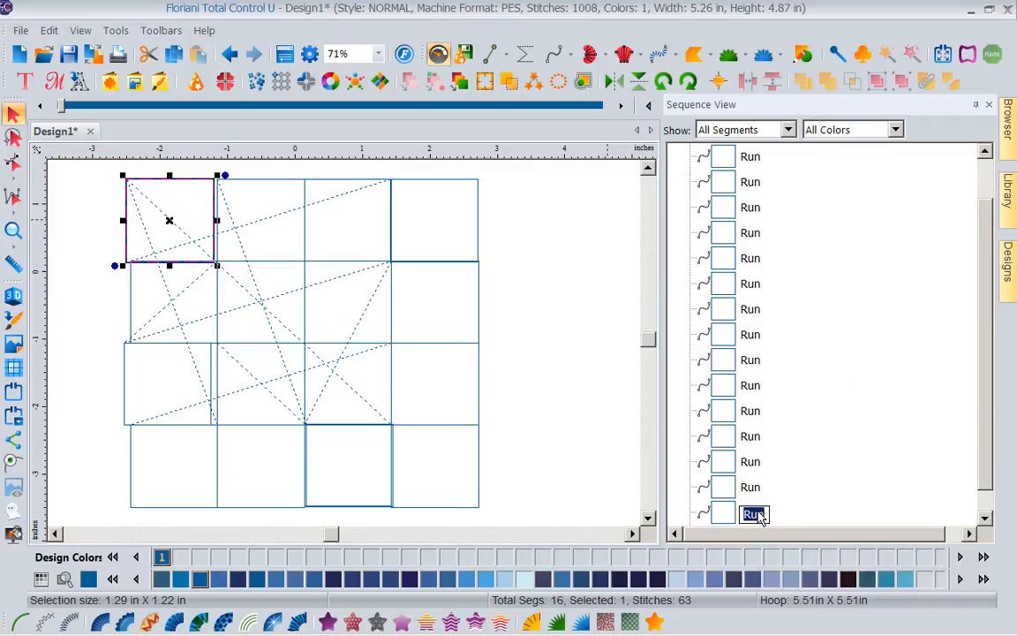
pyautogui.write('1')
# Step: Rename the sequence entries of the second and third squares in the top row as 2 and 3
pyautogui.click(276, 187)
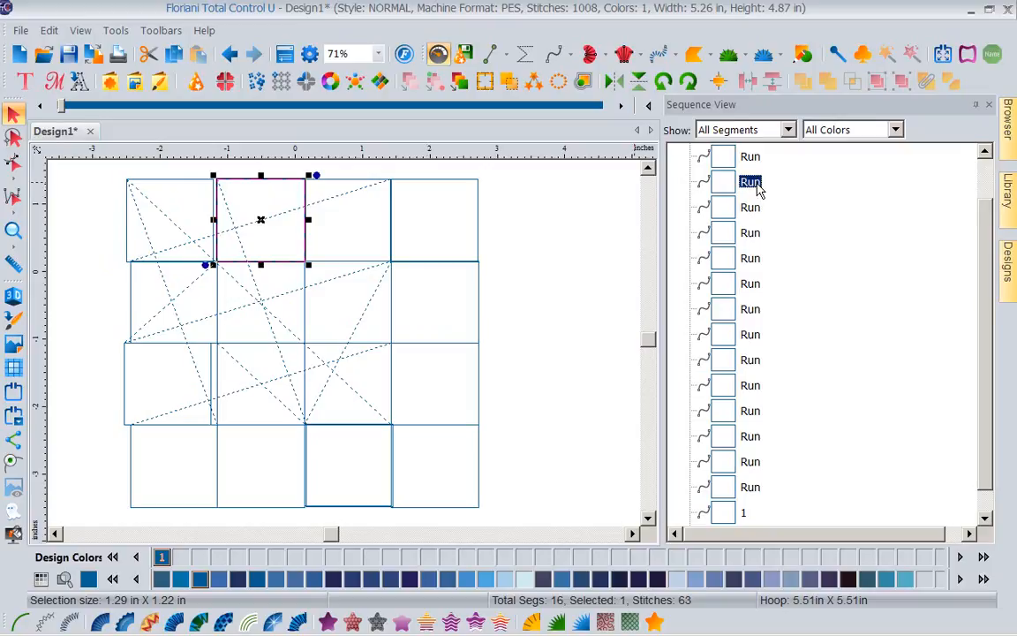
pyautogui.click(751, 182)
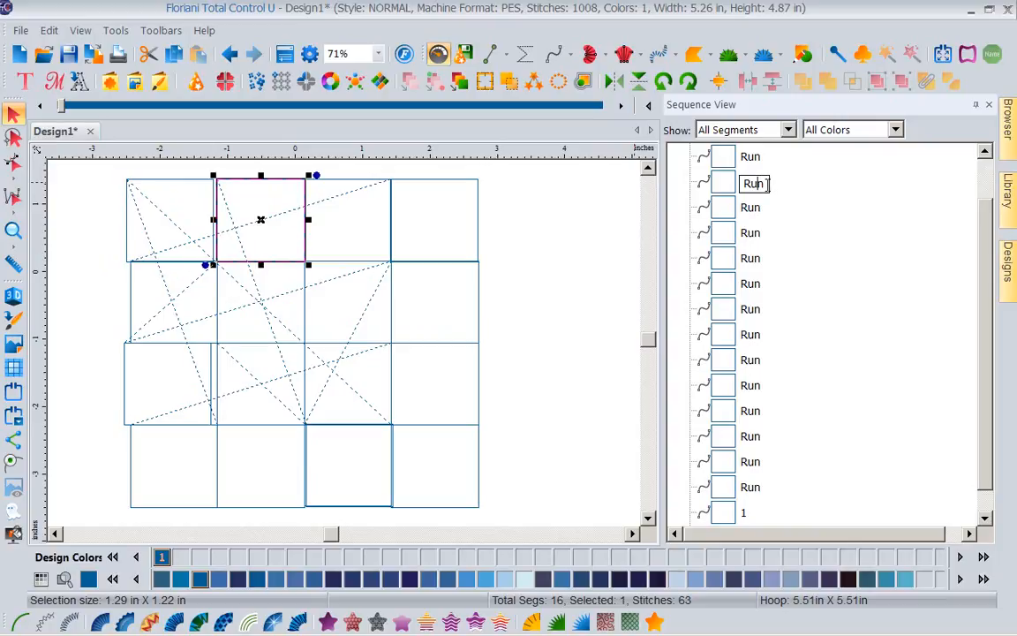
pyautogui.moveTo(756, 184); pyautogui.dragTo(744, 186)
pyautogui.write('2')
pyautogui.click(353, 180)
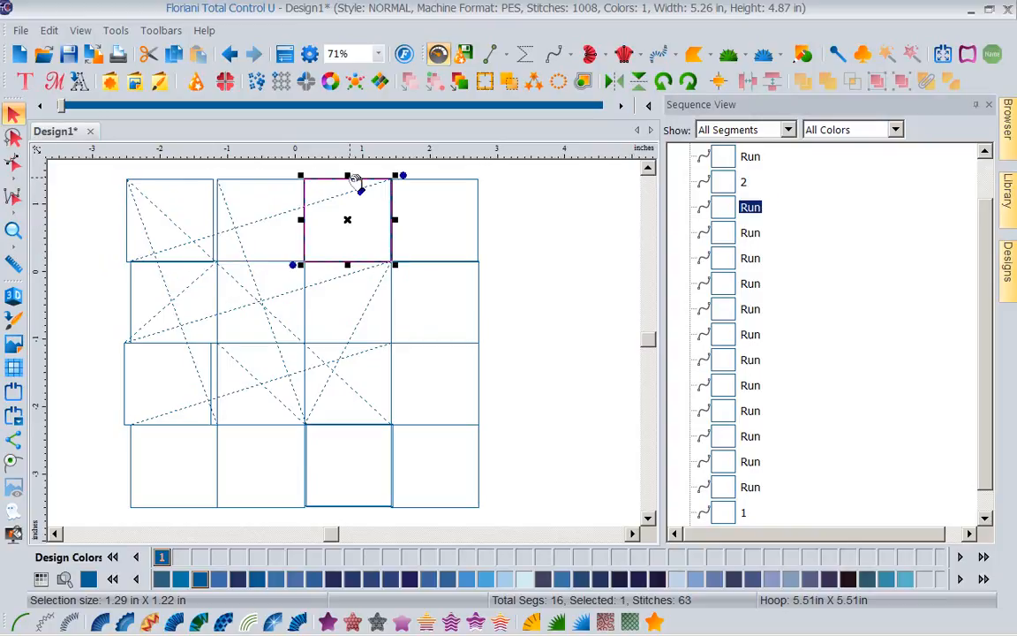
pyautogui.click(750, 208)
pyautogui.write('3')
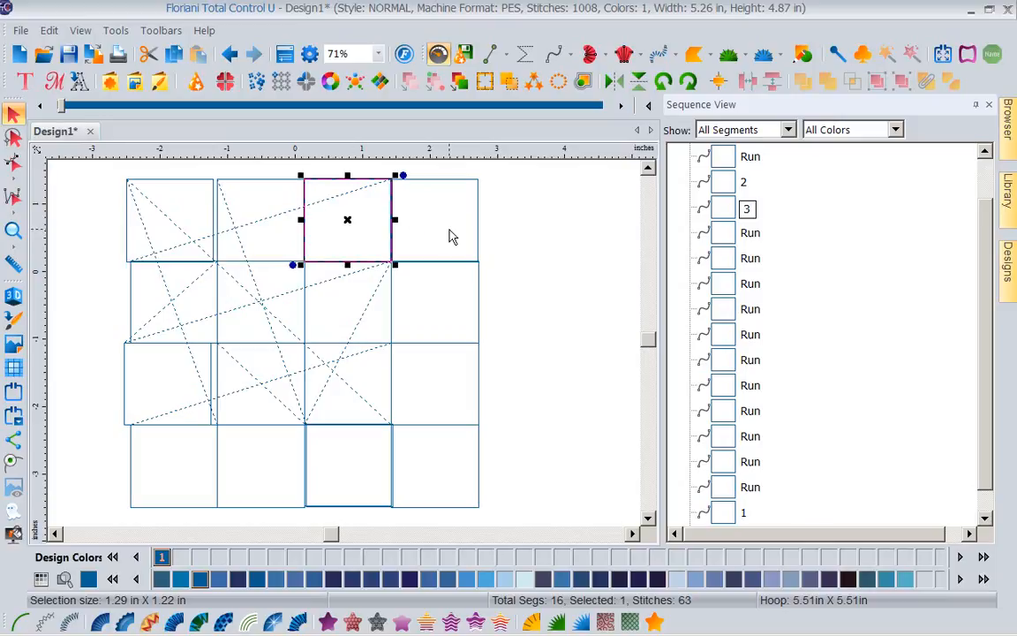
# Step: Rename the sequence entry of the upper-right corner square as 4
pyautogui.click(451, 181)
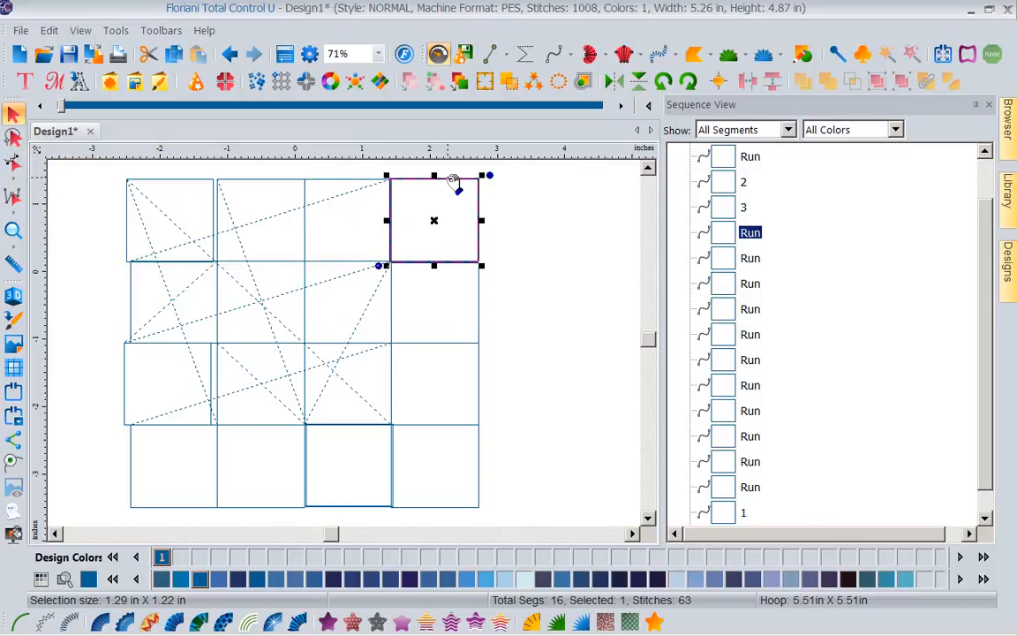
pyautogui.click(750, 233)
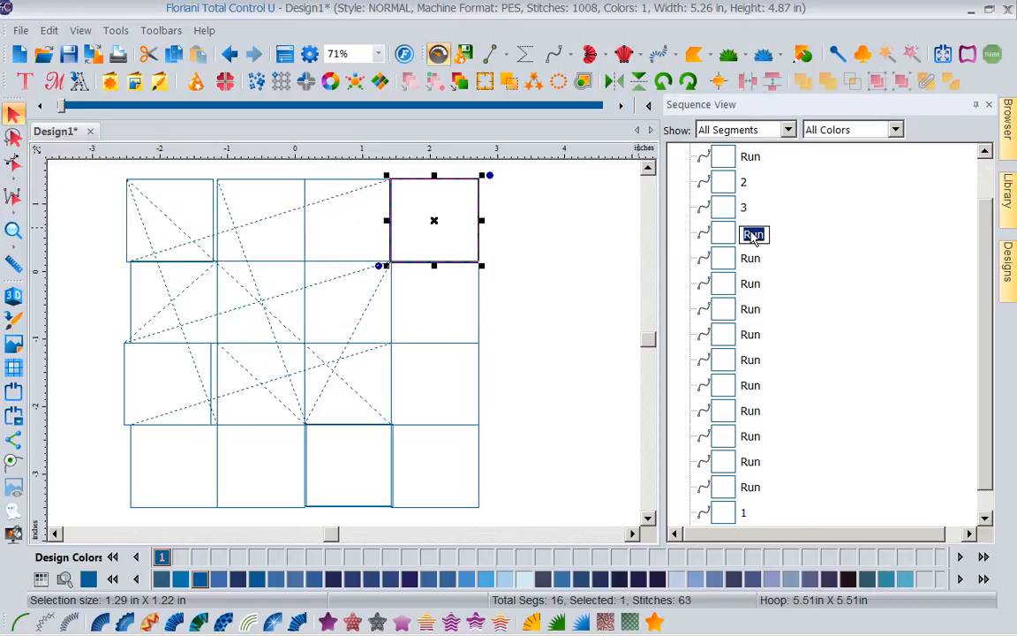
pyautogui.write('4')
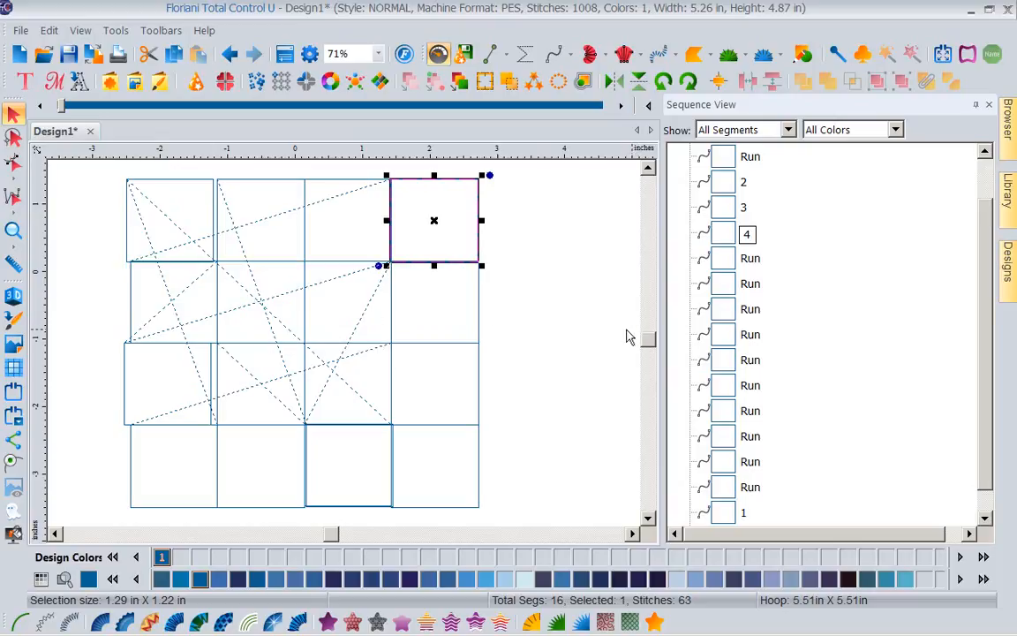
# Step: Rename the sequence entry of the rightmost square in the second row as 5, keeping the square in its place
pyautogui.click(483, 326)
pyautogui.moveTo(484, 325); pyautogui.dragTo(744, 339)
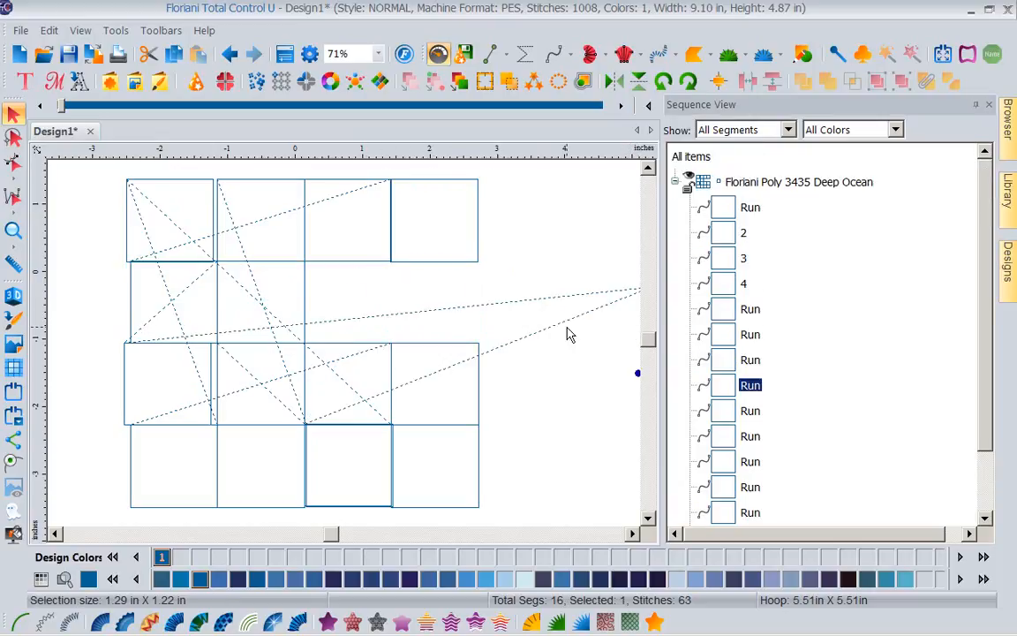
pyautogui.click(227, 55)
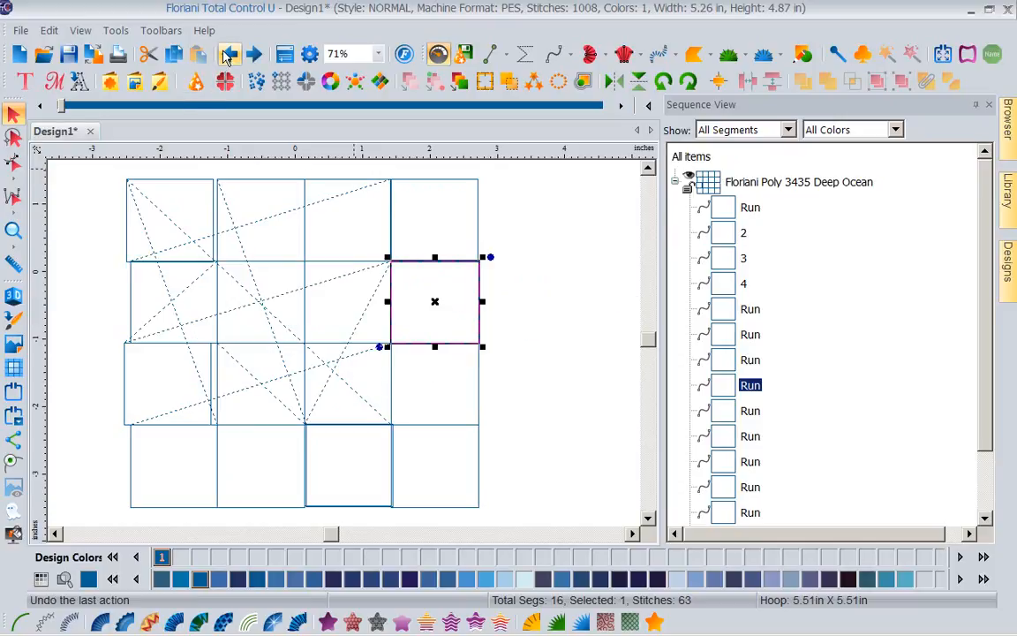
pyautogui.click(753, 388)
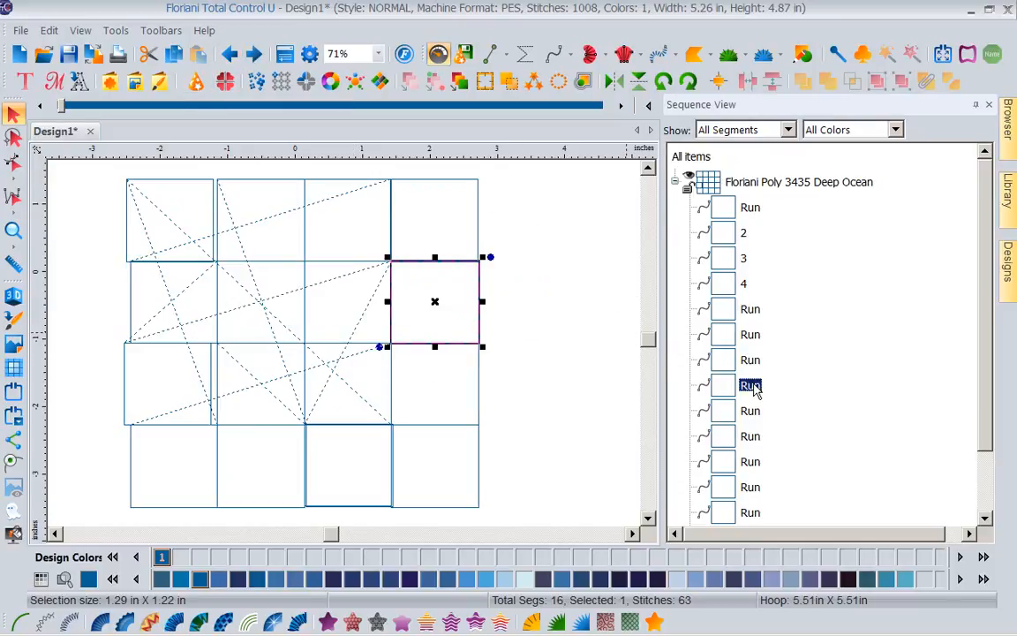
pyautogui.write('5')
# Step: Move the extra square stacked on the bottom row's third position up into the third position of the second row
pyautogui.click(340, 263)
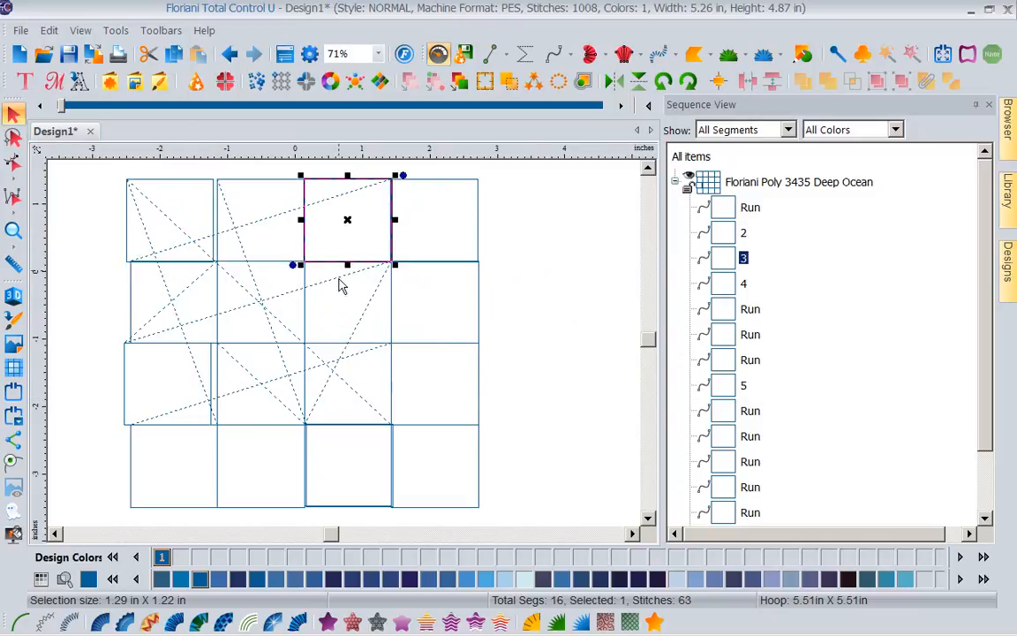
pyautogui.click(307, 316)
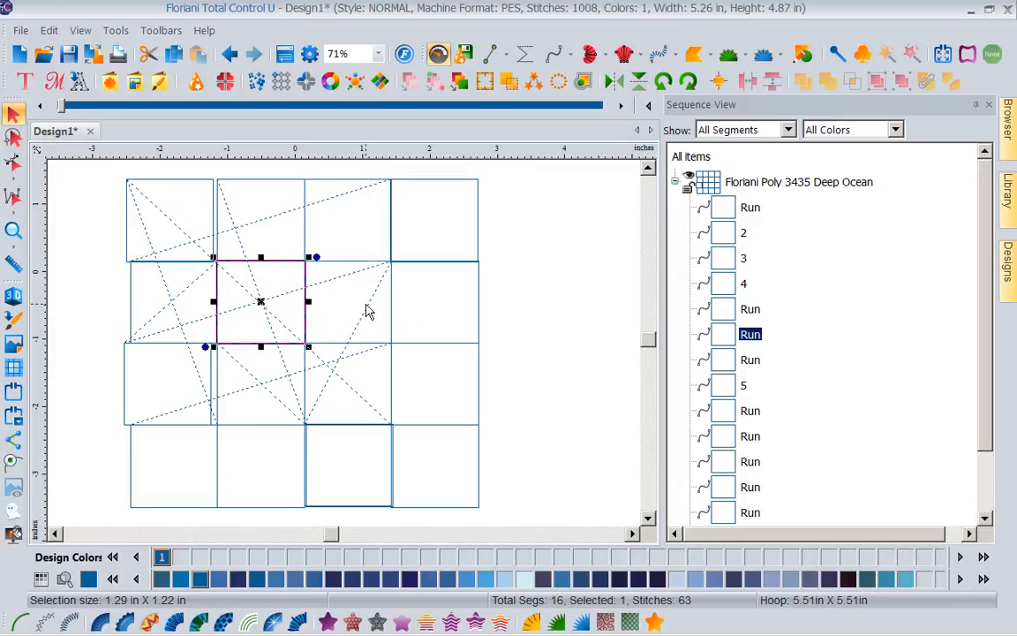
pyautogui.click(396, 340)
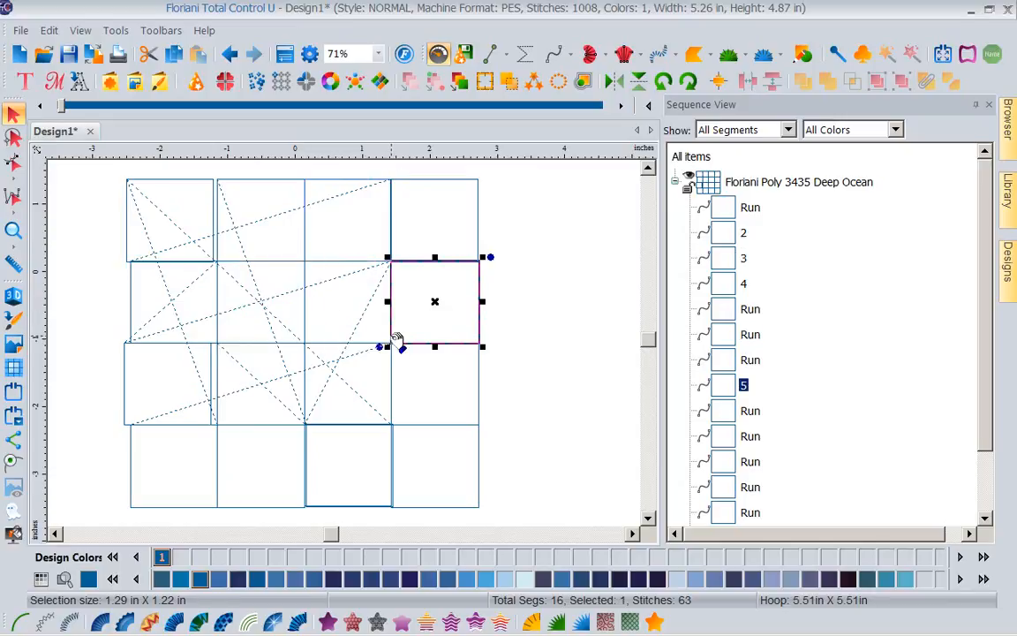
pyautogui.click(361, 491)
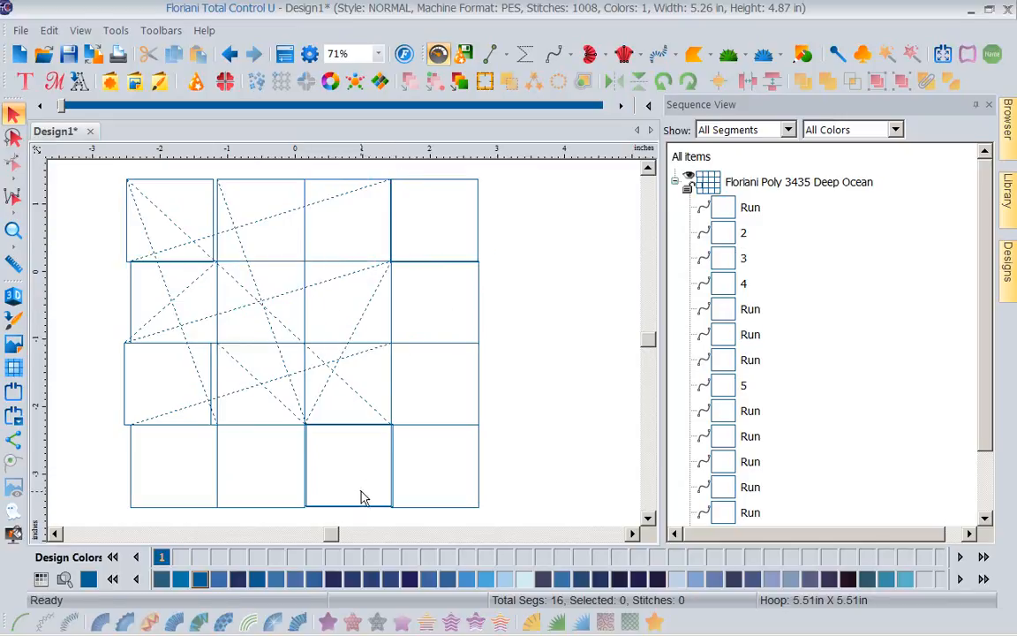
pyautogui.click(334, 432)
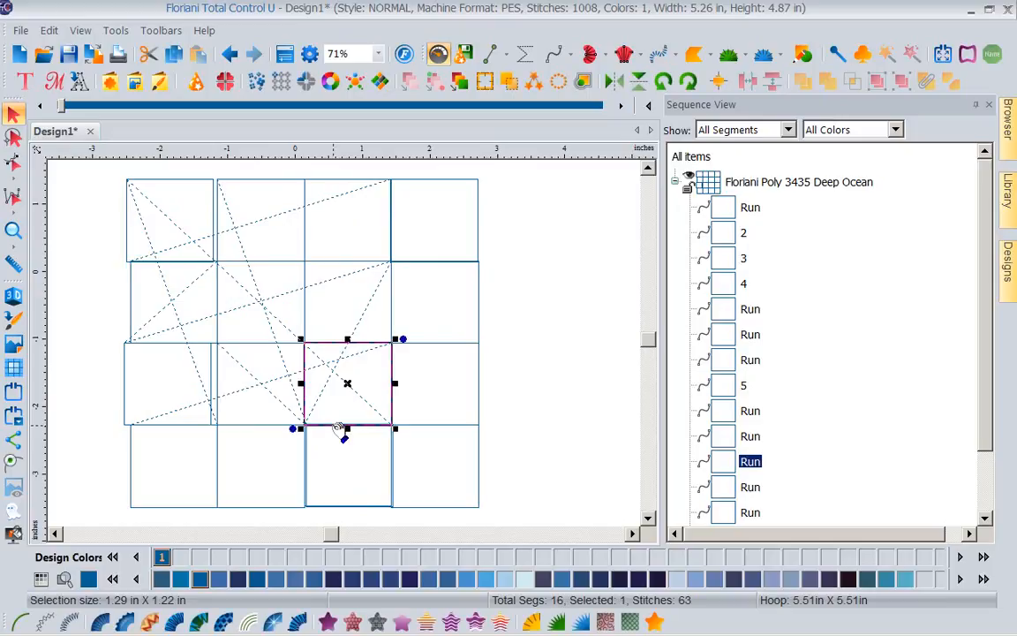
pyautogui.click(345, 484)
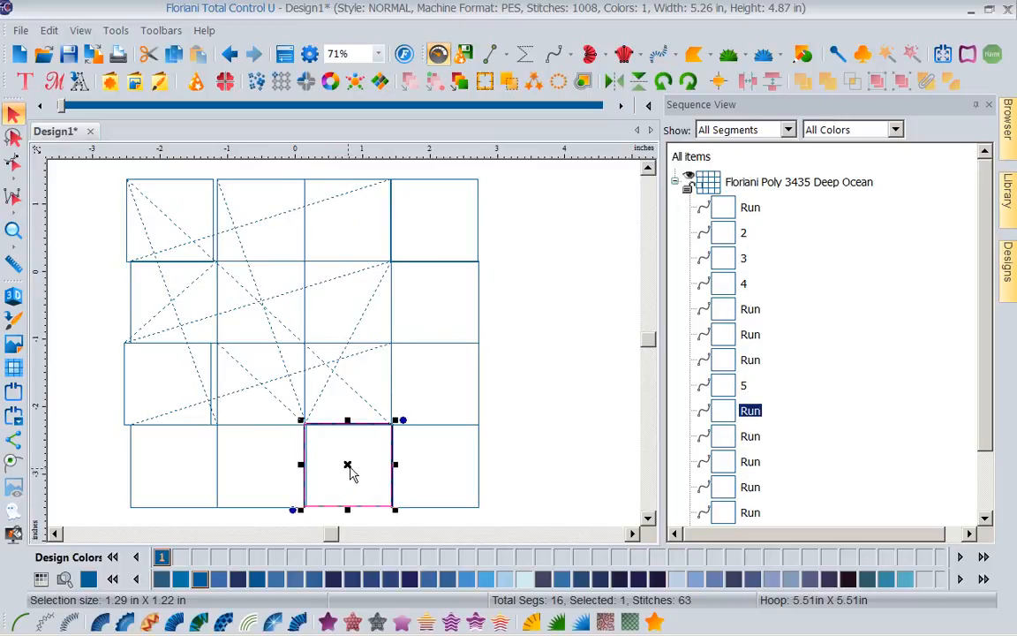
pyautogui.click(351, 465)
pyautogui.press('Escape')
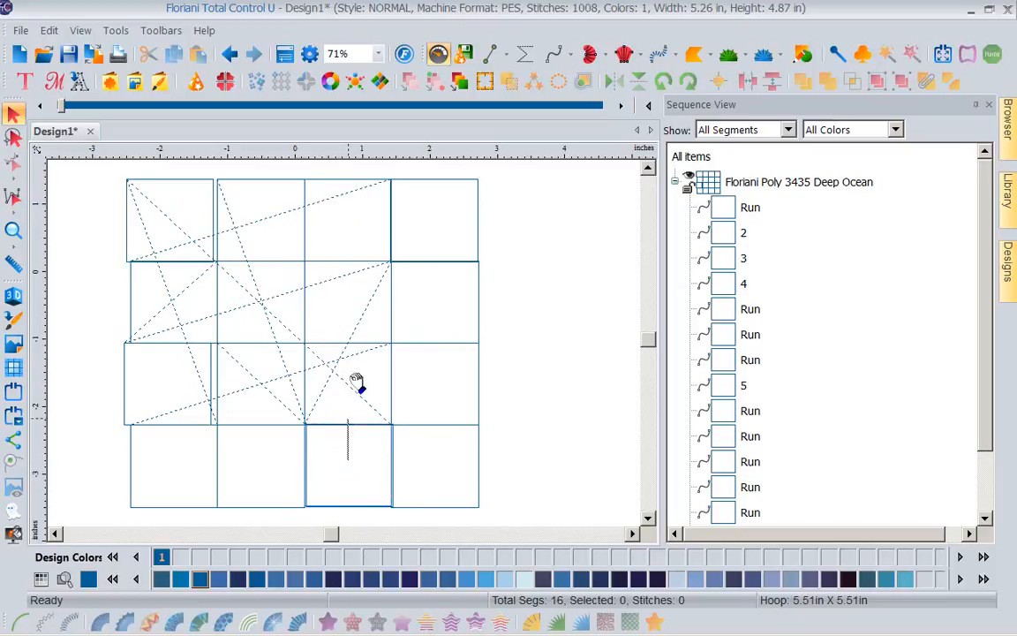
pyautogui.click(333, 429)
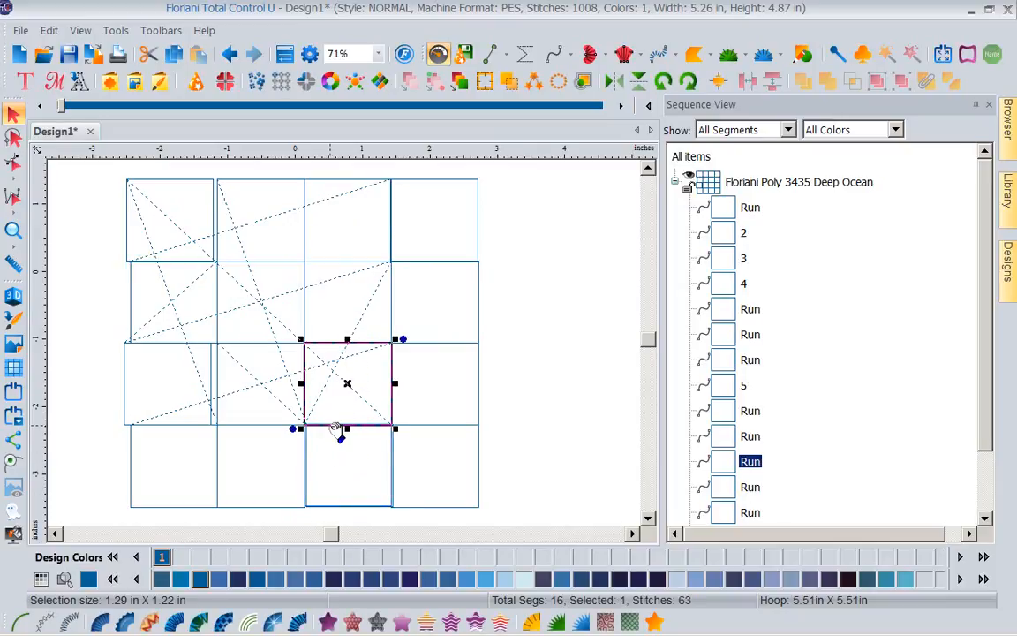
pyautogui.click(323, 508)
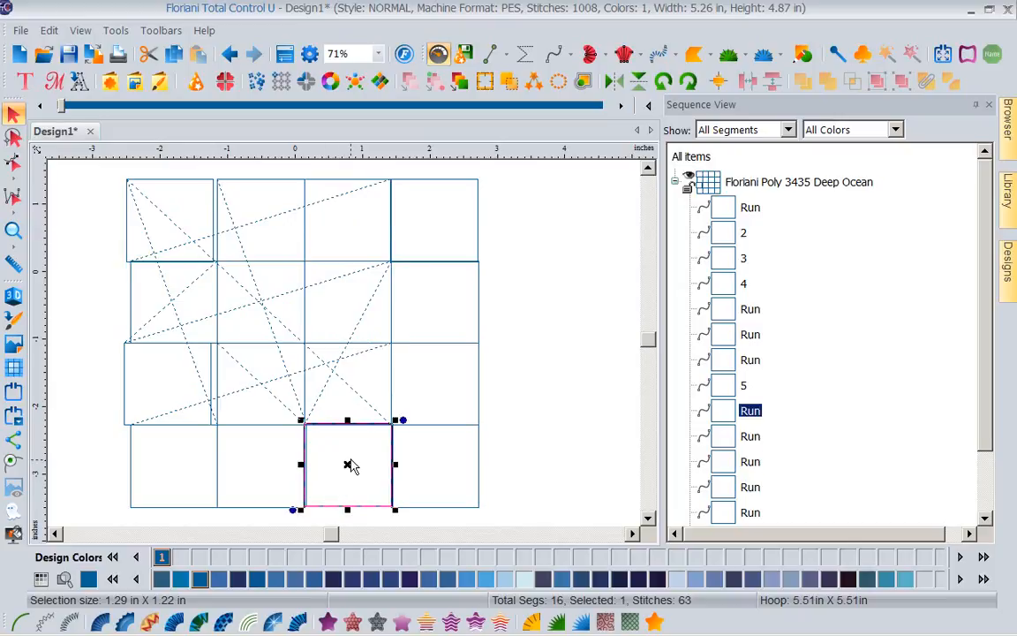
pyautogui.moveTo(351, 472); pyautogui.dragTo(354, 306)
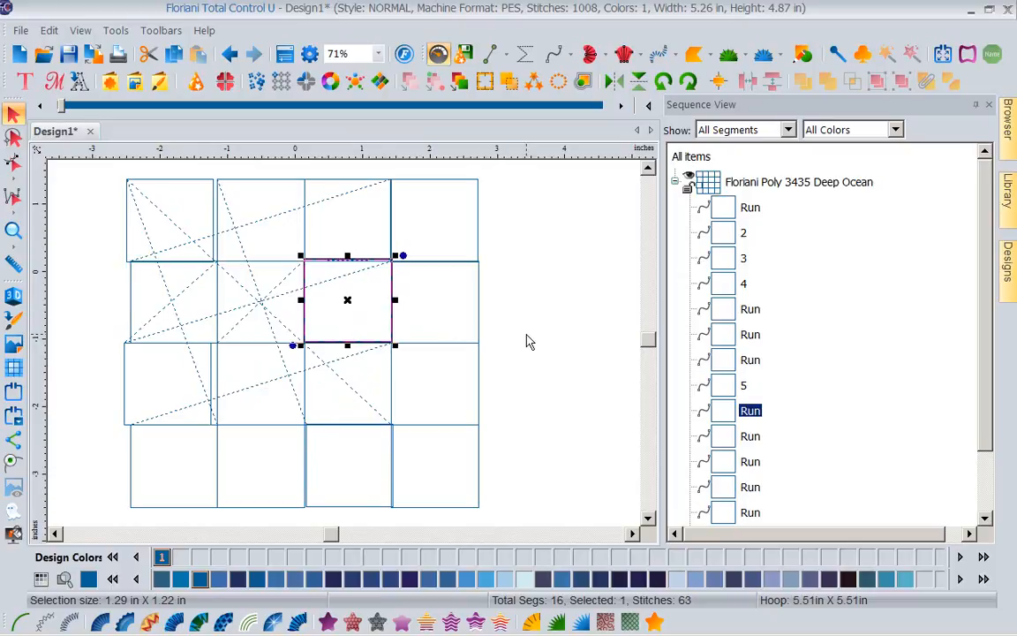
# Step: Rename the sequence entries of the third and second squares in the second row as 6 and 7
pyautogui.click(746, 415)
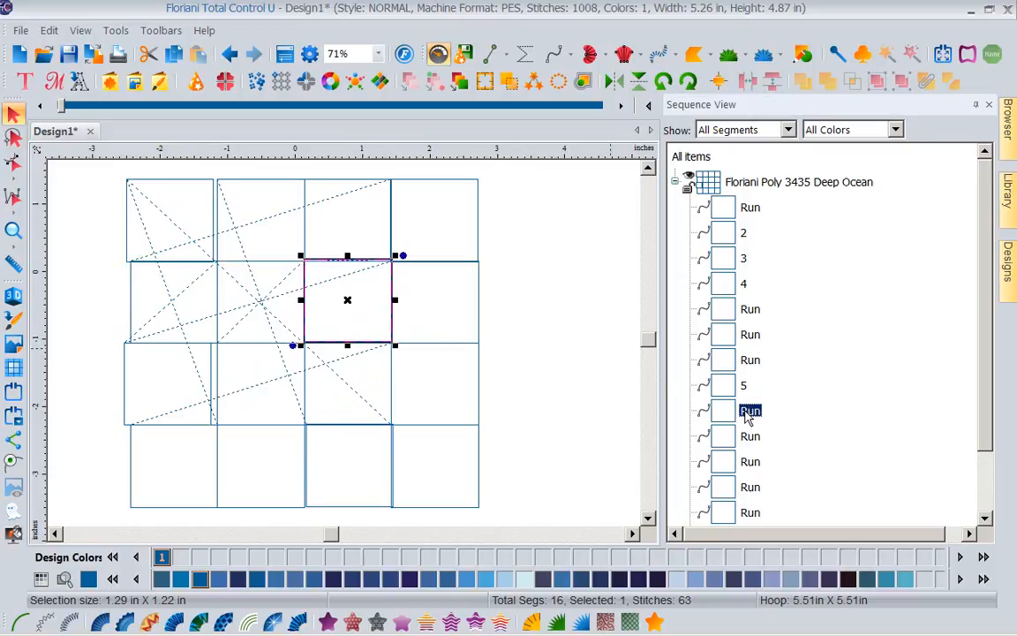
pyautogui.write('6')
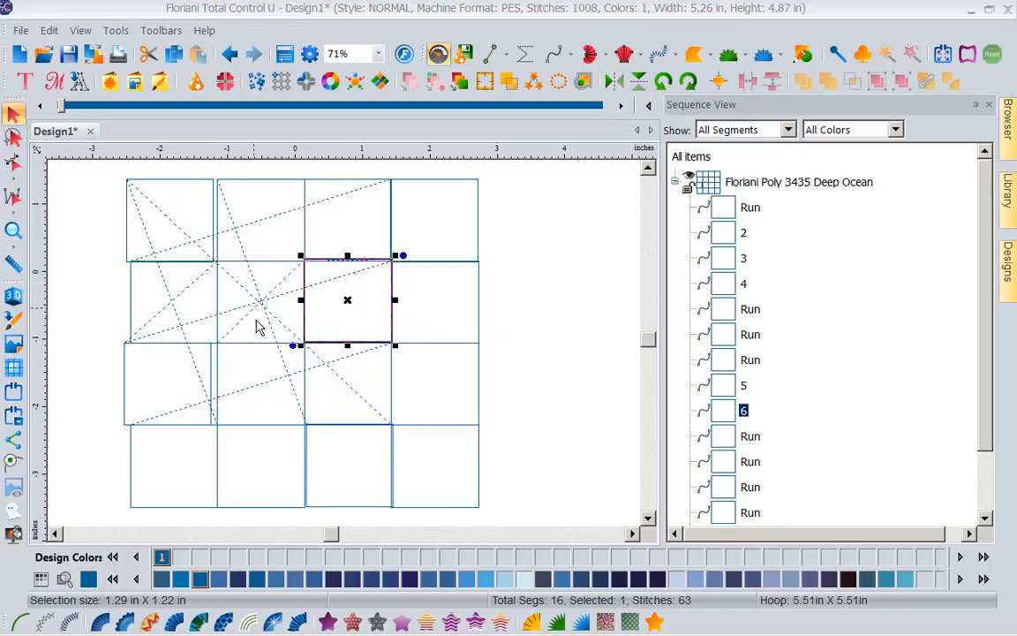
pyautogui.click(256, 268)
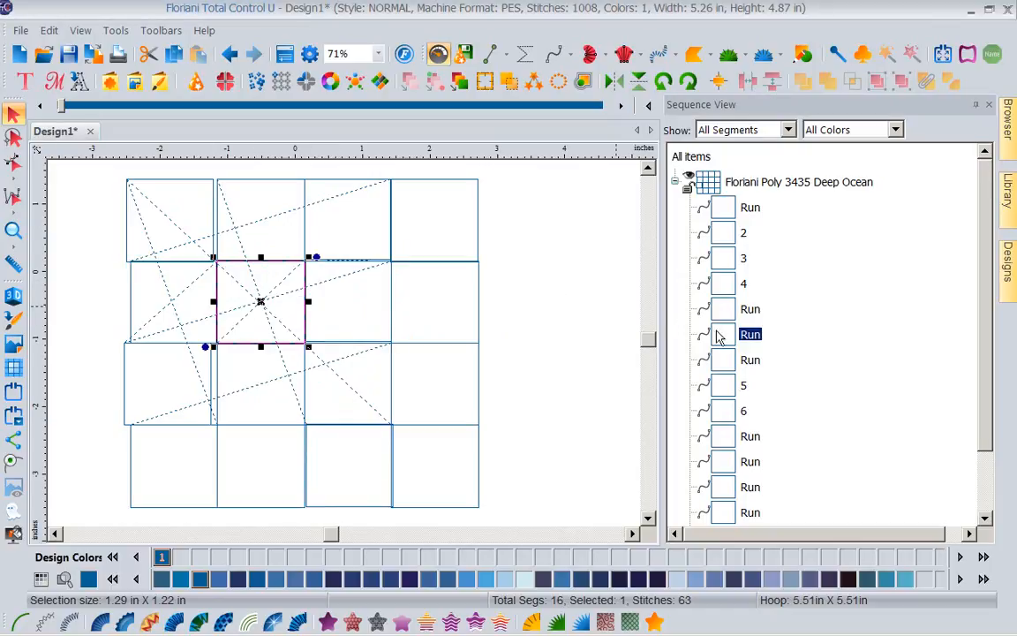
pyautogui.click(750, 336)
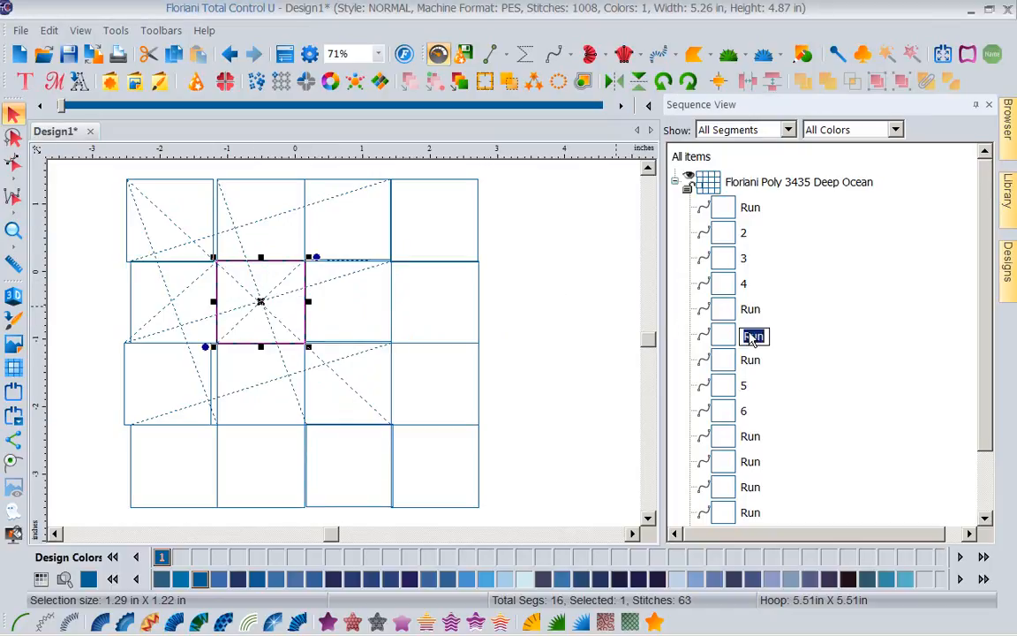
pyautogui.write('7')
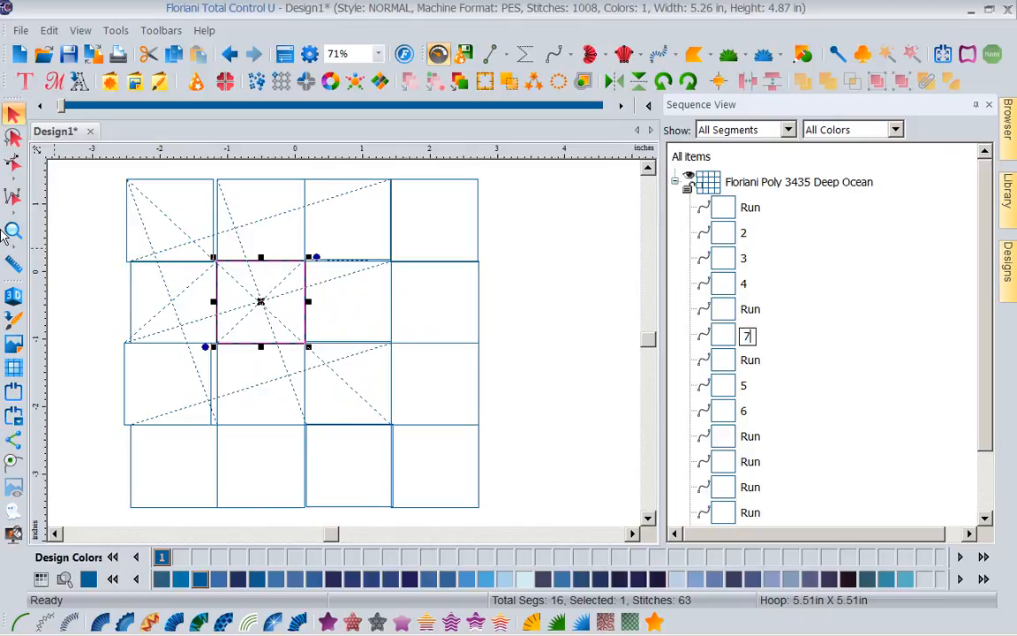
# Step: Rename the sequence entry of the leftmost square in the second row as 8
pyautogui.click(131, 296)
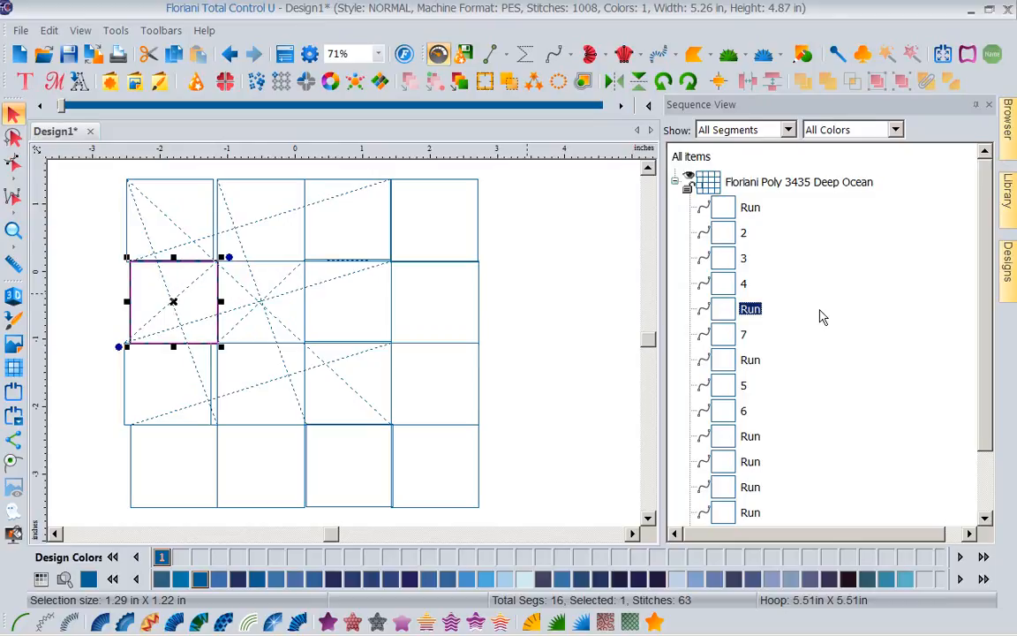
pyautogui.click(751, 311)
pyautogui.write('8')
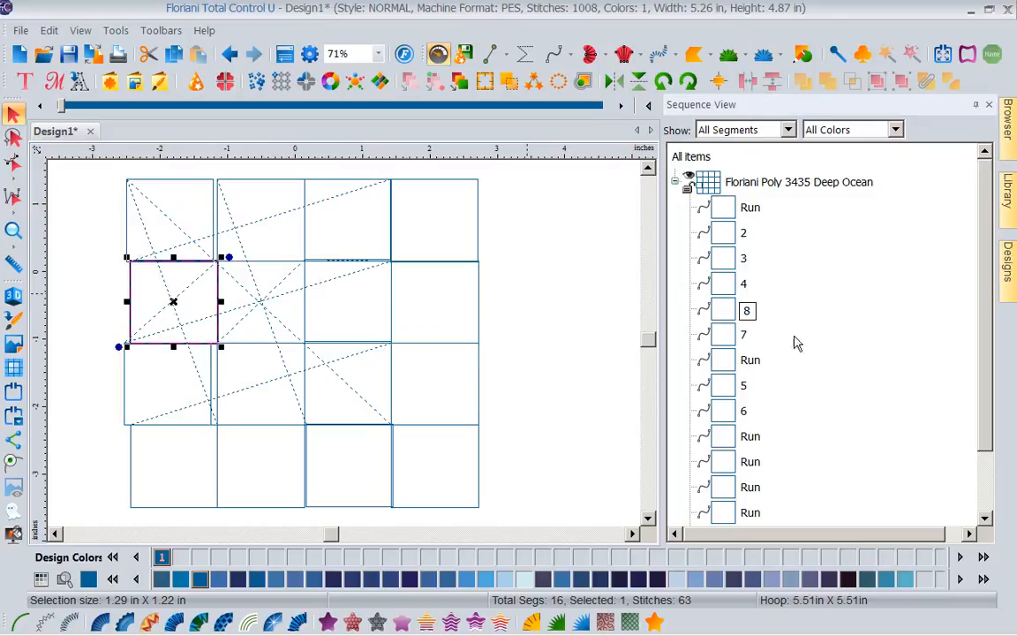
# Step: Move square 1 to the first position in the stitching sequence
pyautogui.click(867, 360)
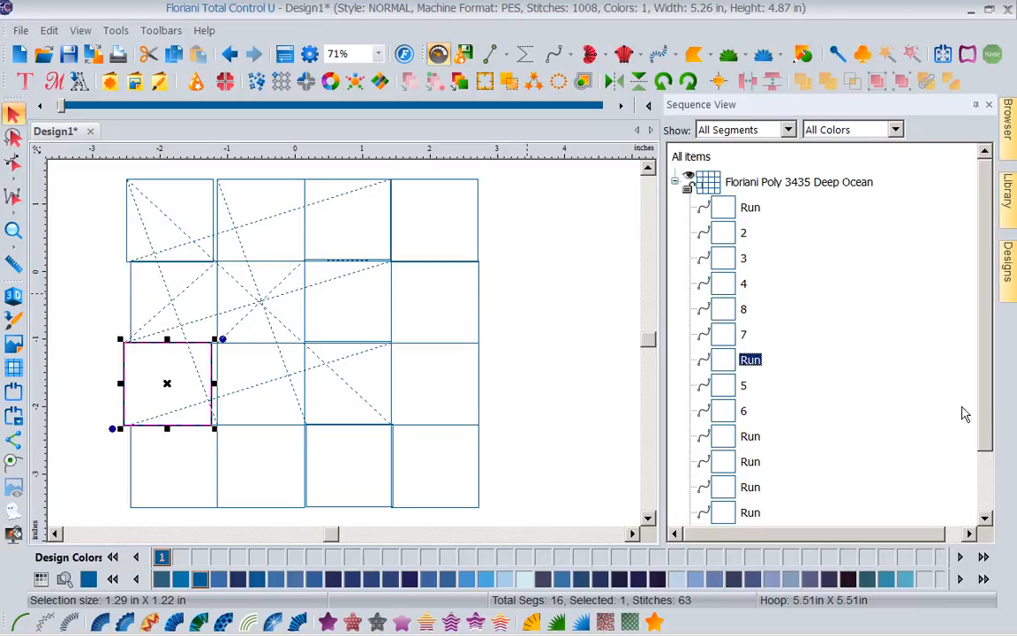
pyautogui.scroll(-1, 986, 437)
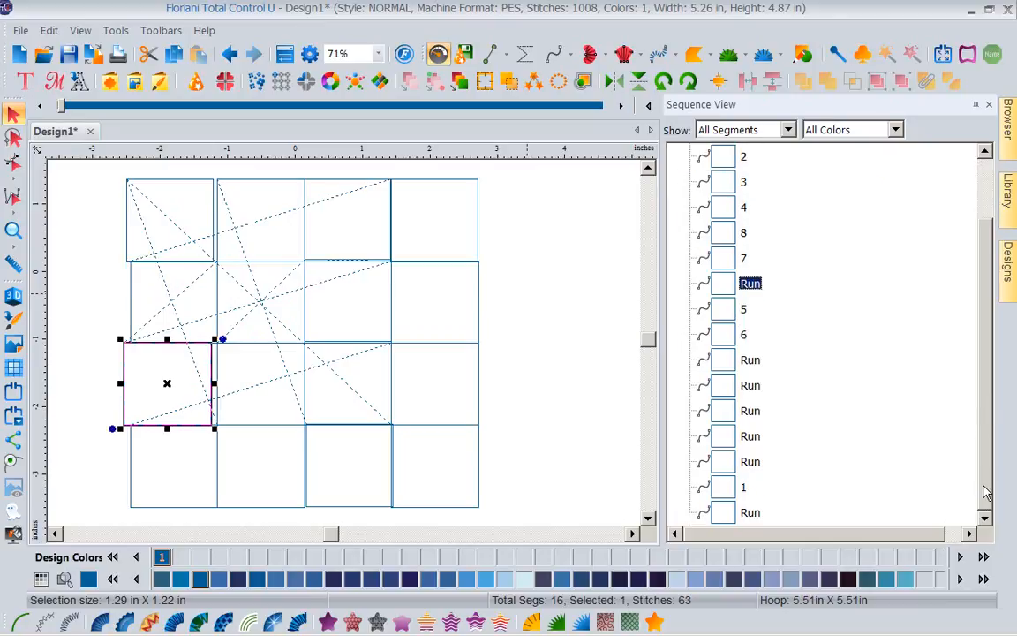
pyautogui.click(742, 486)
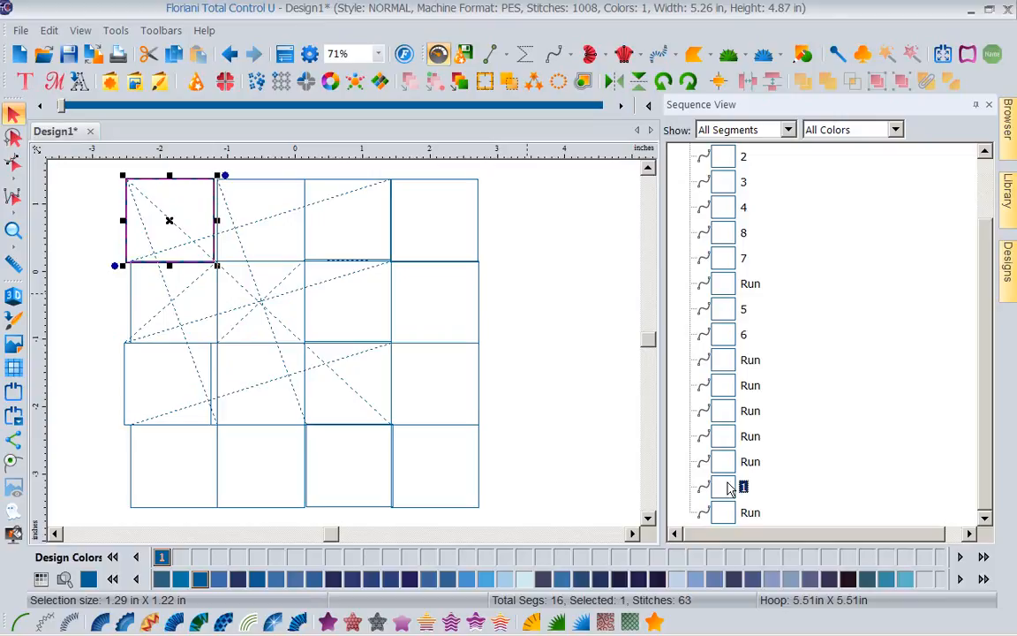
pyautogui.rightClick(729, 488)
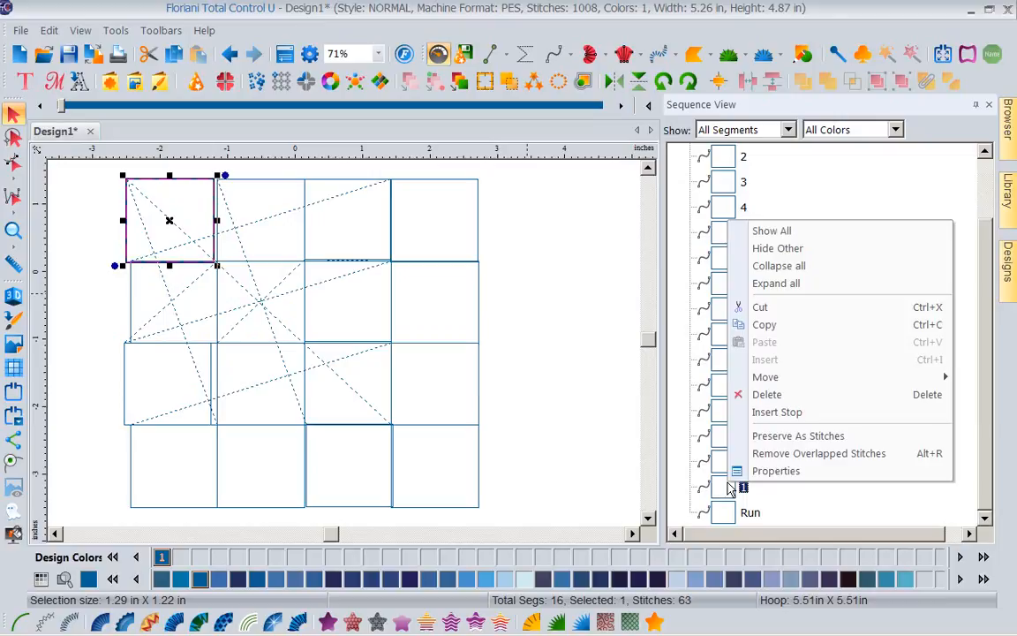
pyautogui.moveTo(801, 381)
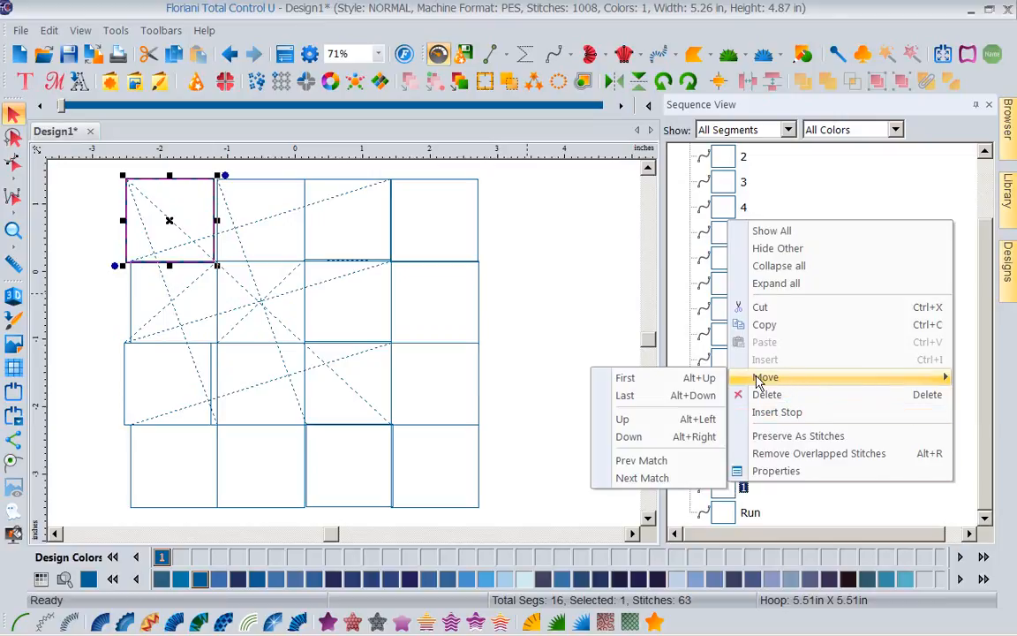
pyautogui.click(706, 382)
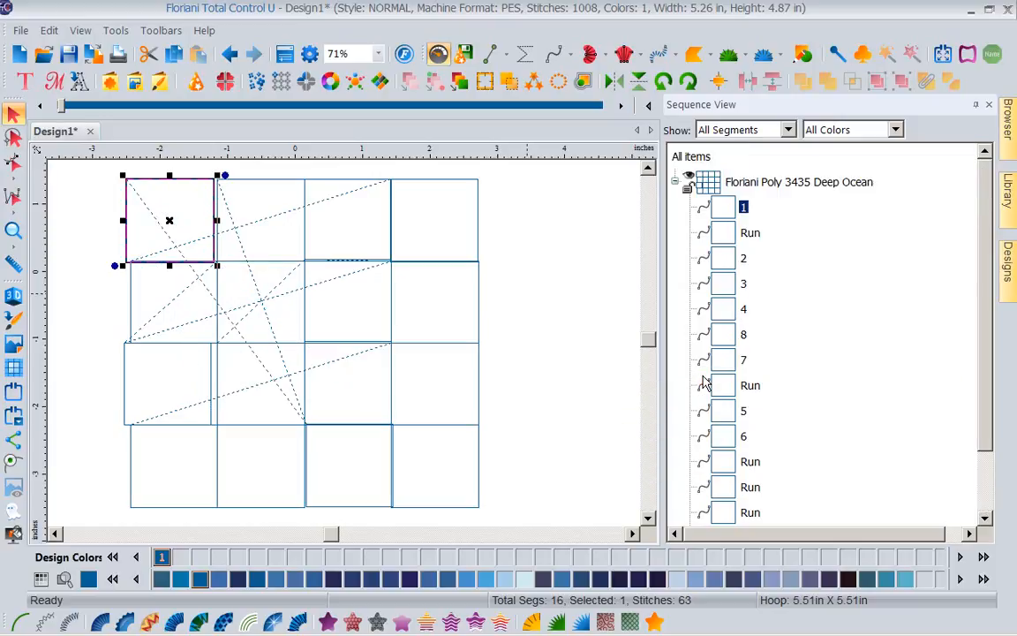
# Step: Reorder squares 2, 3 and 4 so they follow square 1 consecutively in the sequence
pyautogui.click(742, 258)
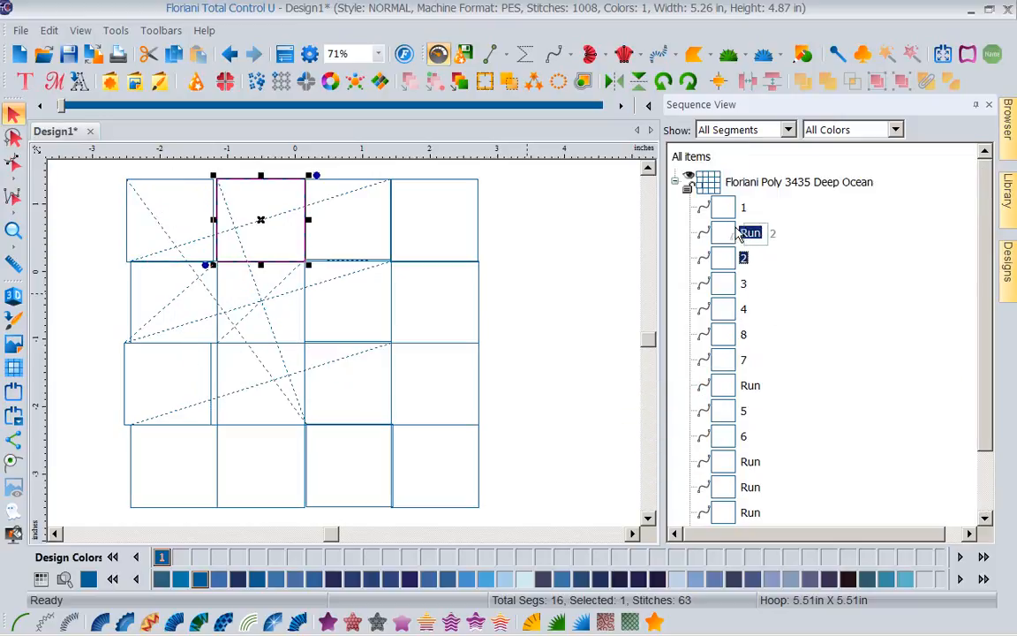
pyautogui.moveTo(740, 232); pyautogui.dragTo(715, 205)
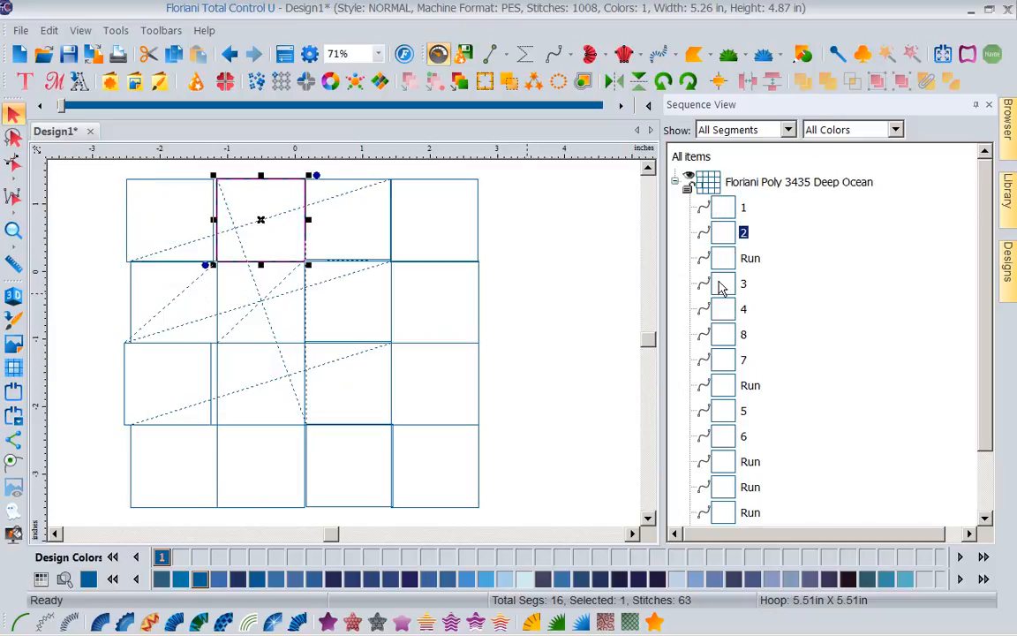
pyautogui.moveTo(719, 287); pyautogui.dragTo(722, 237)
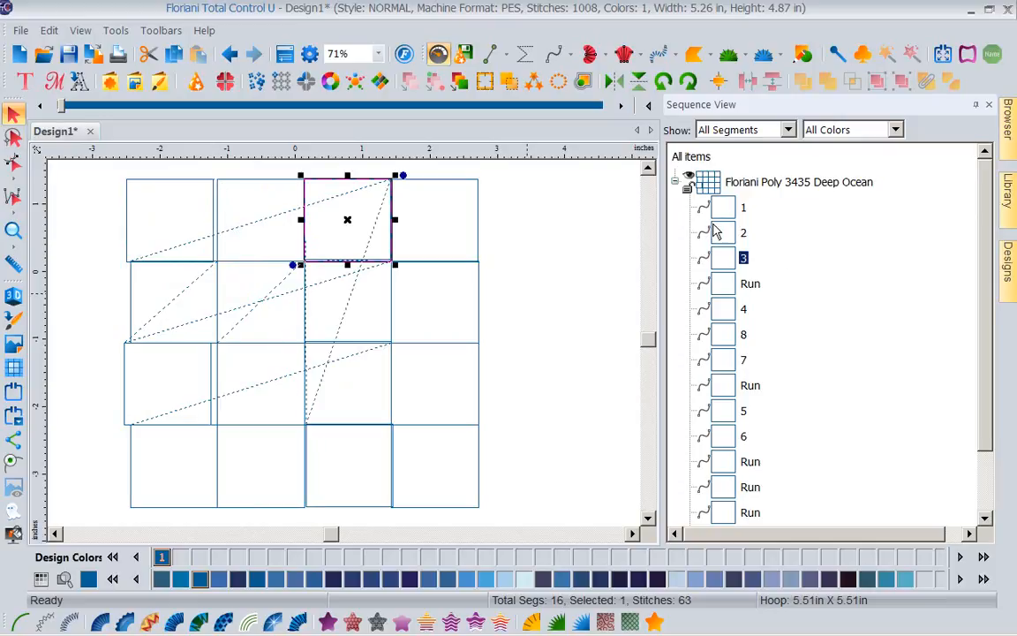
pyautogui.click(717, 310)
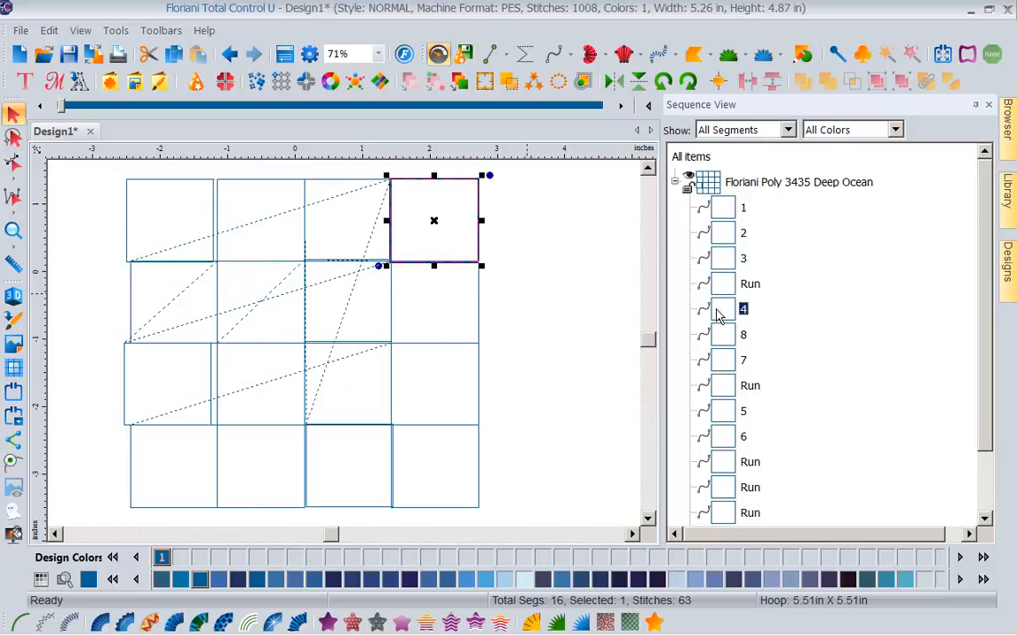
pyautogui.moveTo(717, 315); pyautogui.dragTo(717, 257)
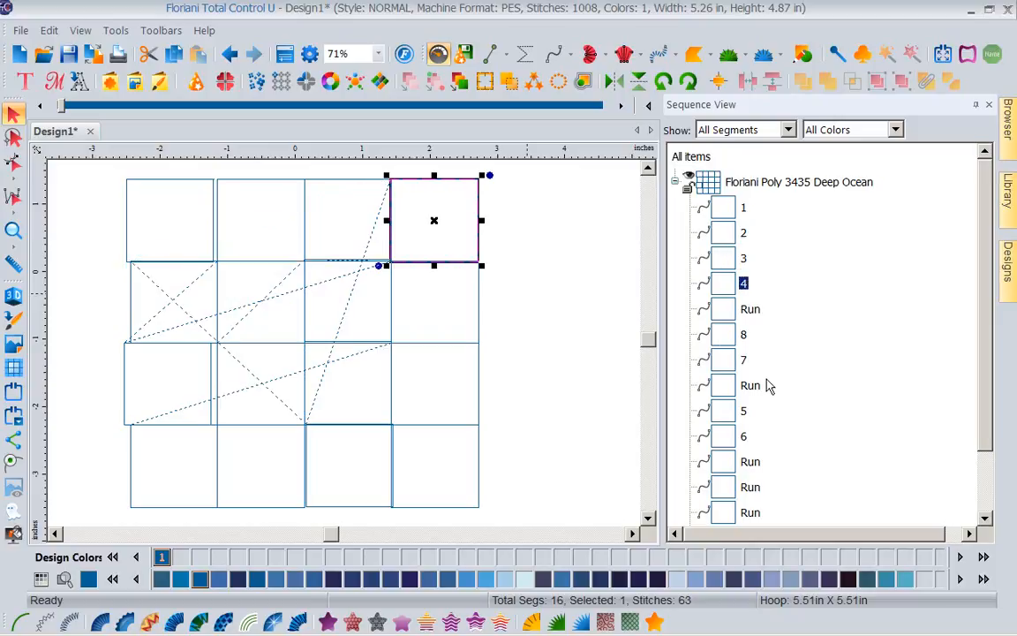
# Step: Reorder squares 5 and 6 so they follow square 4 consecutively in the sequence
pyautogui.click(717, 411)
pyautogui.moveTo(718, 410); pyautogui.dragTo(720, 307)
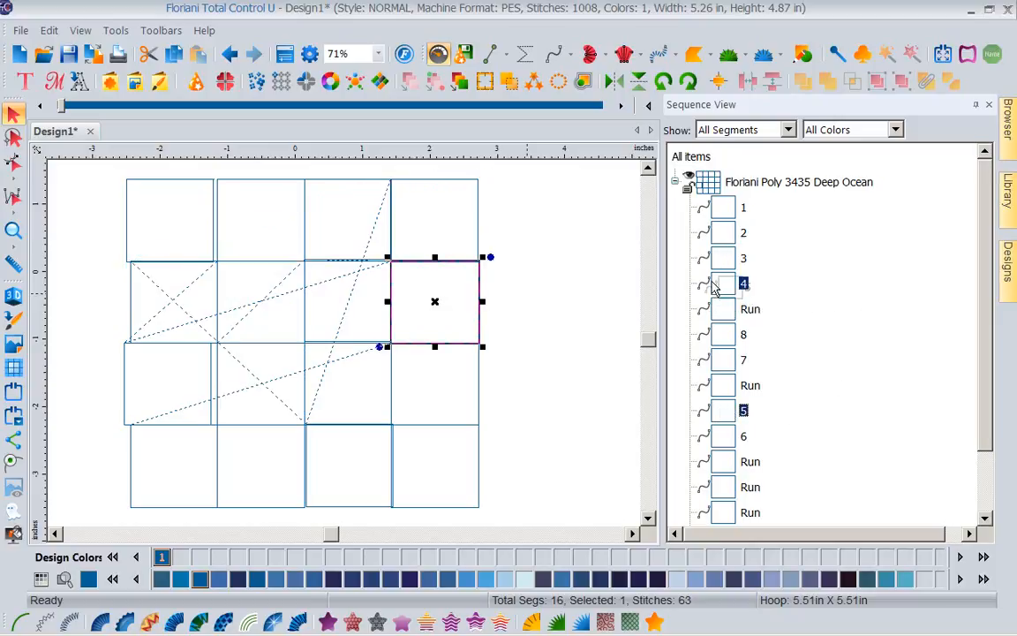
pyautogui.click(721, 438)
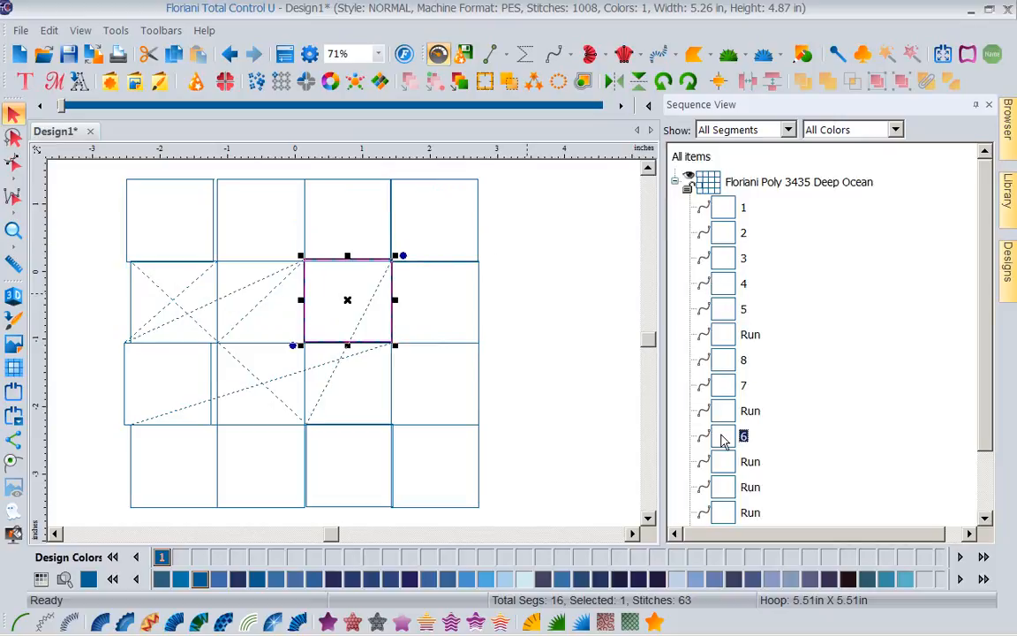
pyautogui.moveTo(721, 438); pyautogui.dragTo(715, 316)
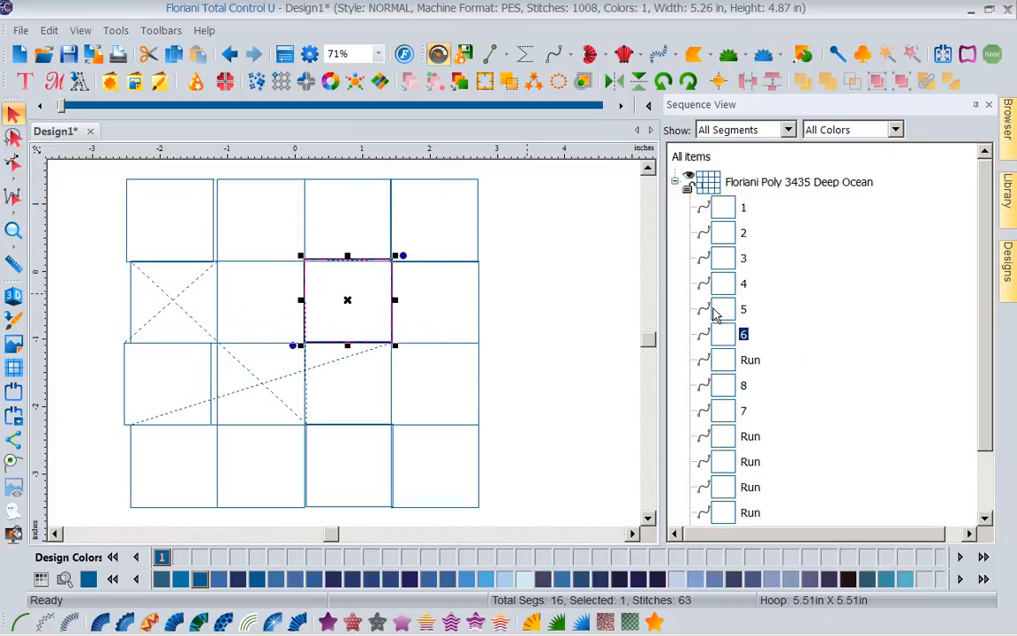
# Step: Reorder squares 7 and 8 so they follow square 6 consecutively, ahead of the unnumbered Run entries
pyautogui.click(723, 410)
pyautogui.moveTo(722, 410); pyautogui.dragTo(710, 360)
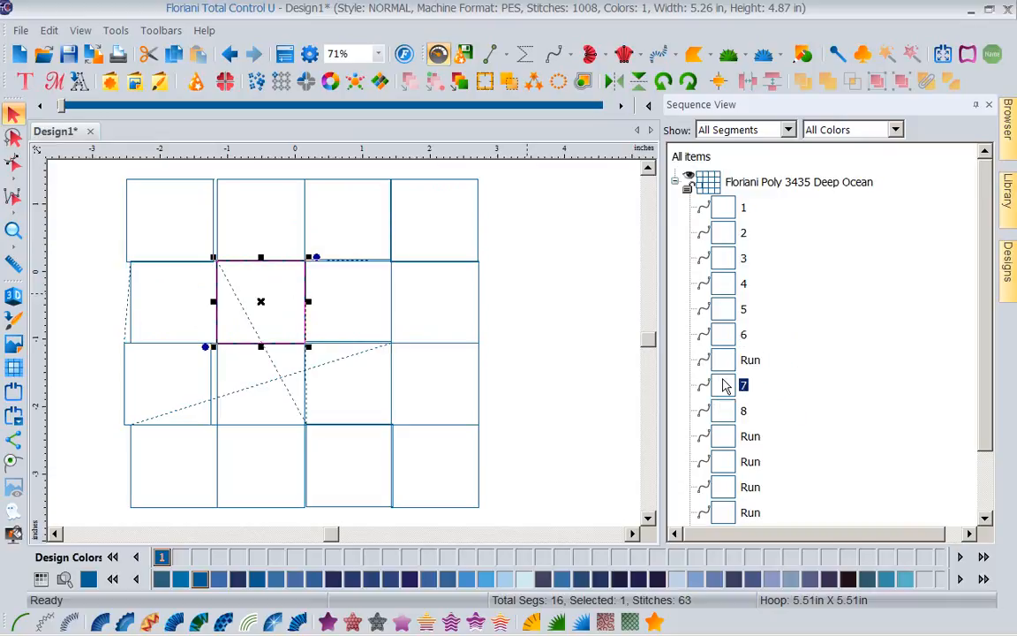
pyautogui.moveTo(724, 386); pyautogui.dragTo(714, 334)
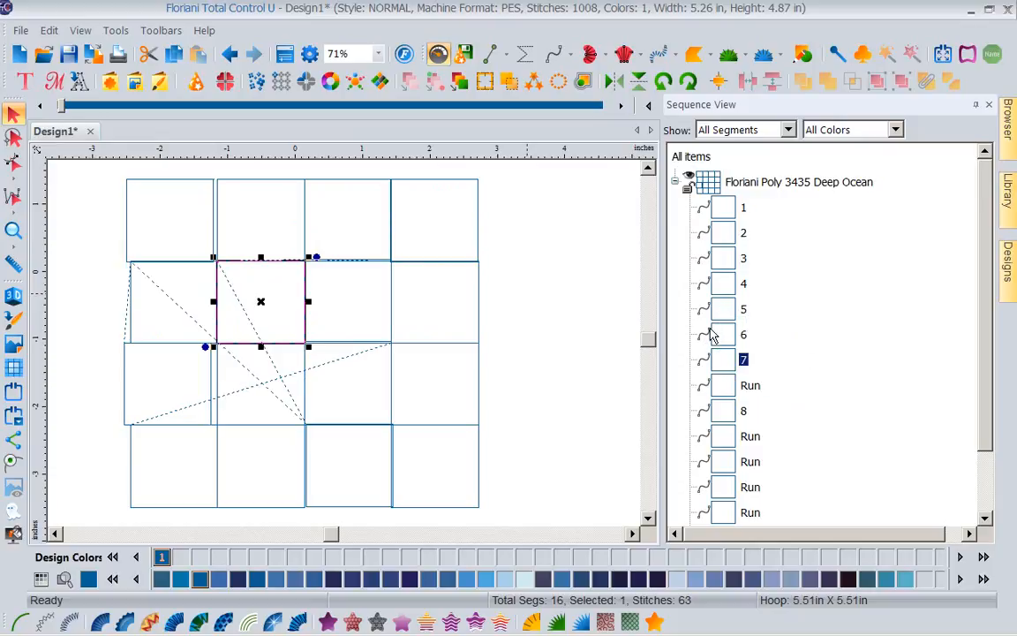
pyautogui.click(729, 412)
pyautogui.moveTo(729, 411); pyautogui.dragTo(708, 358)
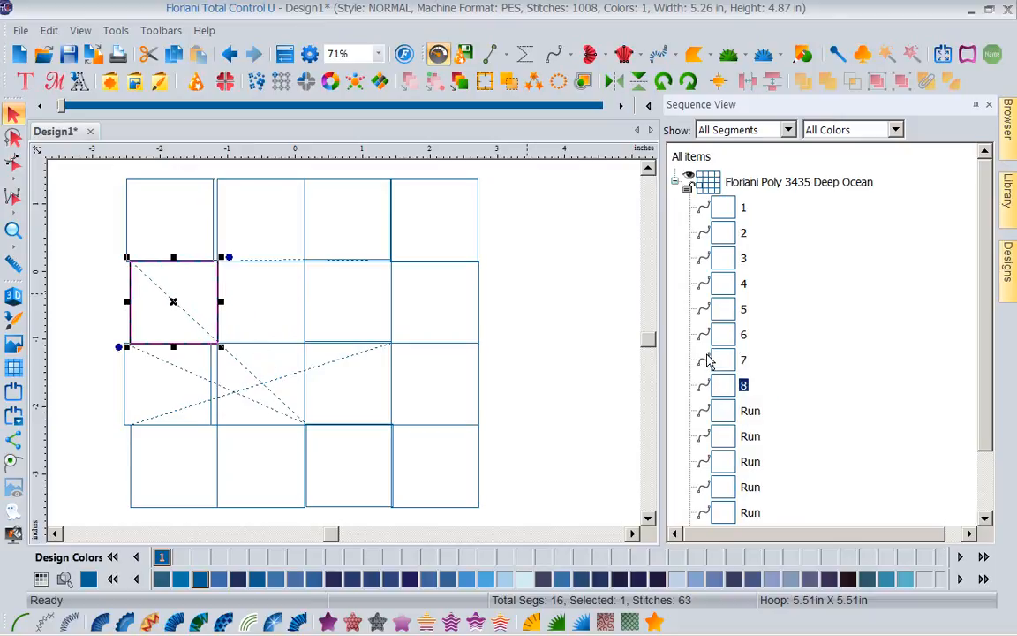
# Step: Simulate the stitch-out from the start through square 8 to check the stitching order
pyautogui.click(60, 106)
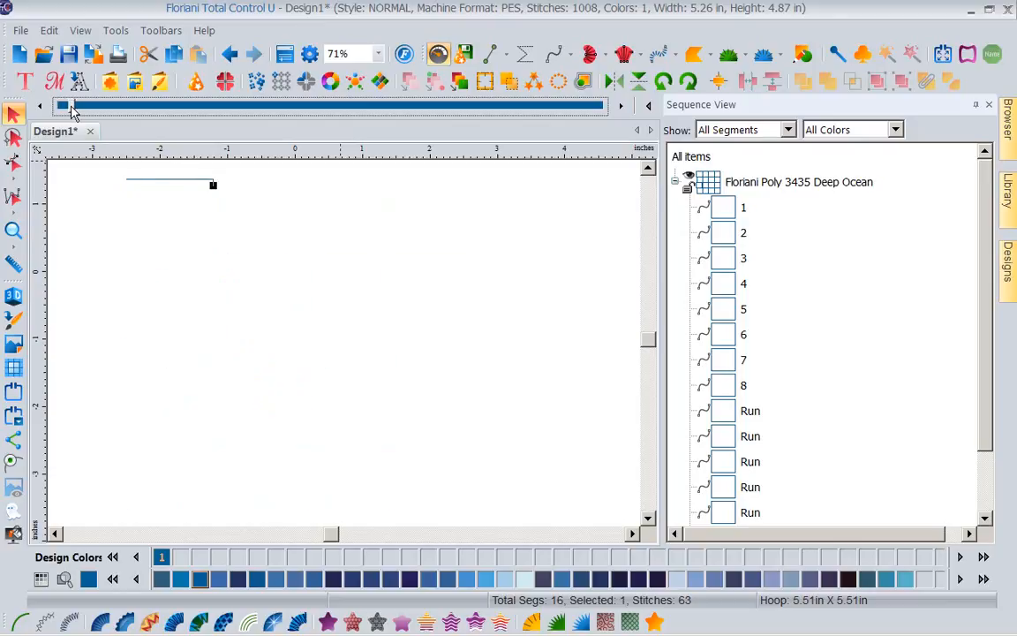
pyautogui.moveTo(73, 107)
pyautogui.mouseDown()
pyautogui.moveTo(117, 106)
pyautogui.moveTo(216, 155)
pyautogui.moveTo(257, 191)
pyautogui.moveTo(337, 221)
pyautogui.moveTo(326, 220)
pyautogui.mouseUp()
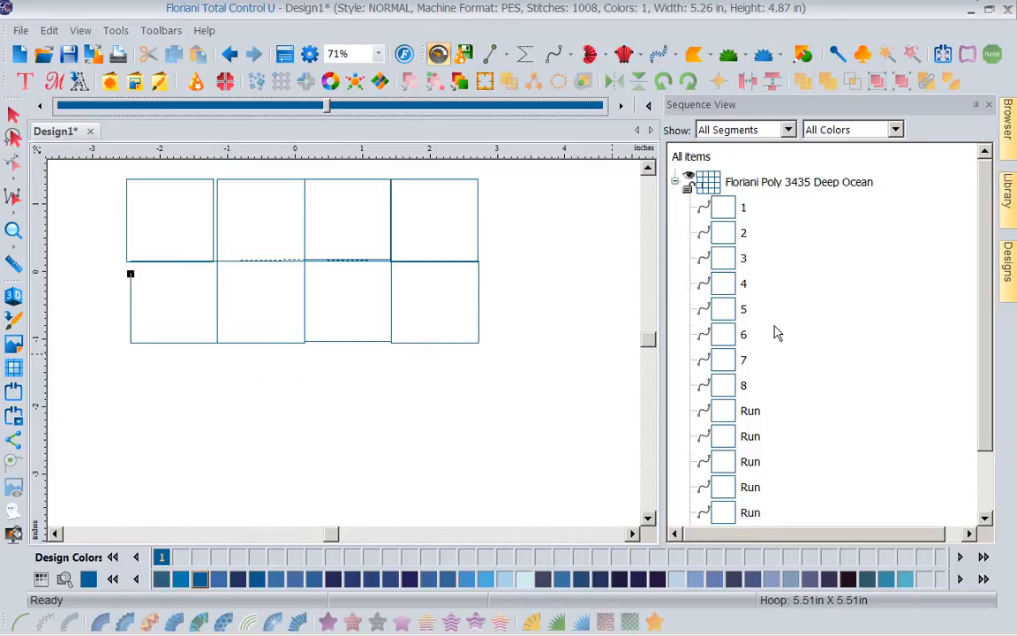
# Step: Review the Move commands available for the sequence entry of the bottom row's third square
pyautogui.click(751, 411)
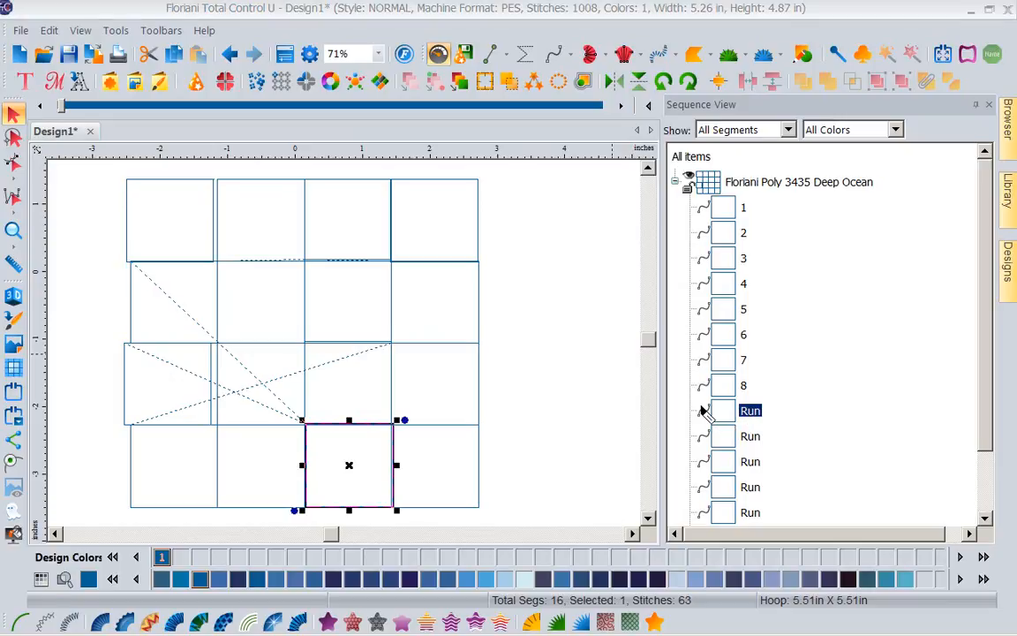
pyautogui.rightClick(730, 408)
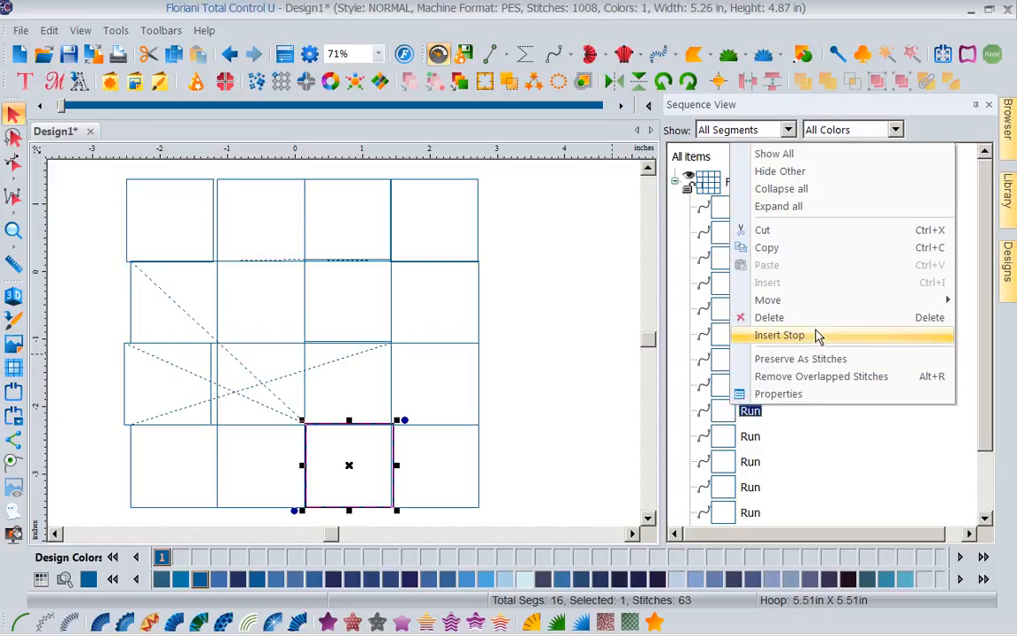
pyautogui.moveTo(801, 303)
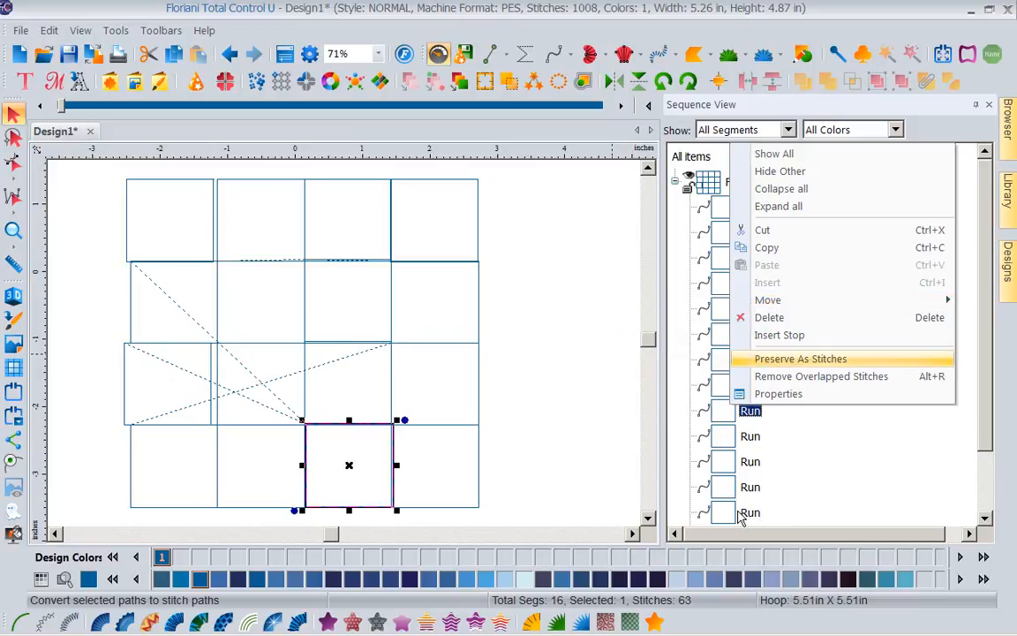
pyautogui.click(741, 517)
# Step: Move the third row's third square two places earlier in the sequence and recolor it Floriani Poly 310 Colony Blue
pyautogui.click(737, 491)
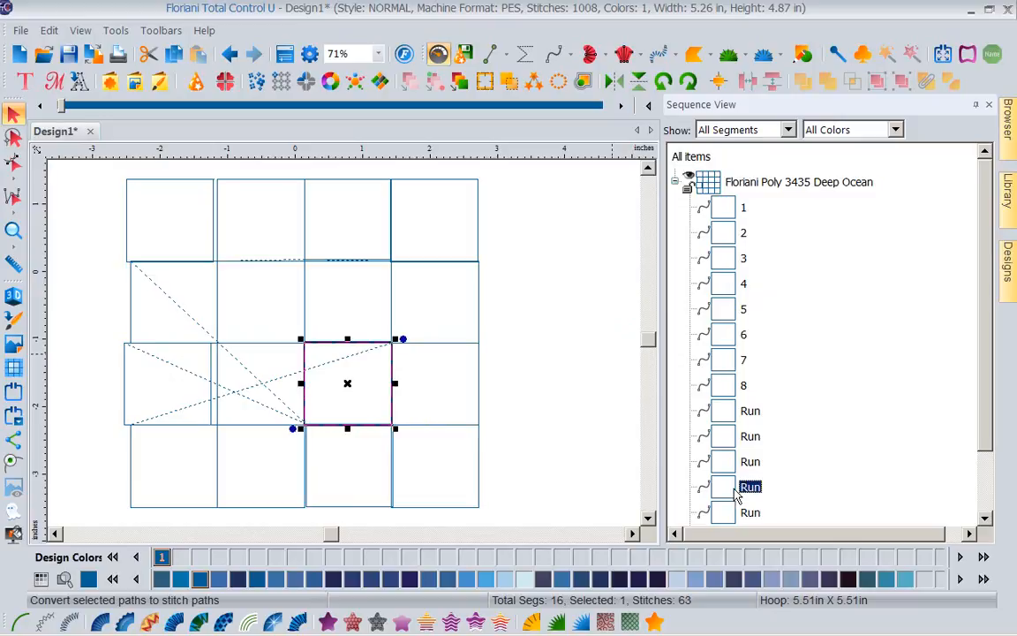
pyautogui.press('Up')
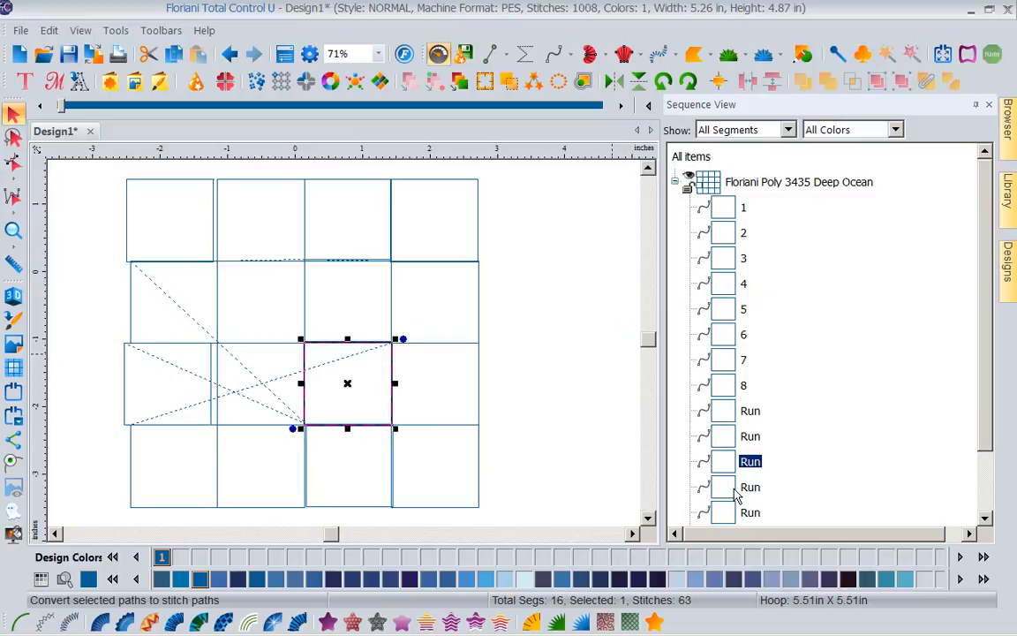
pyautogui.press('Up')
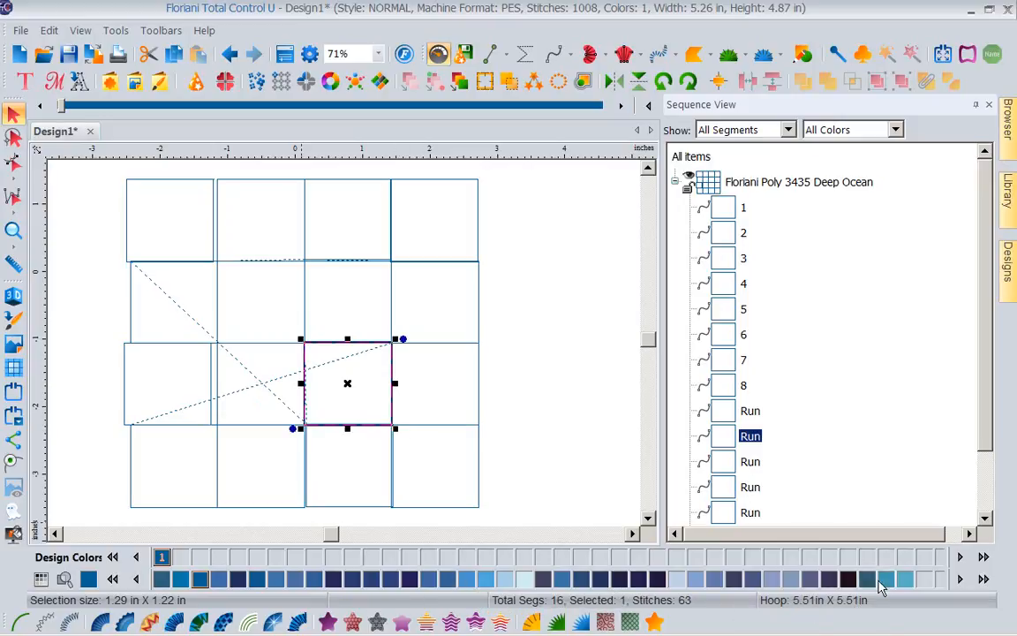
pyautogui.click(905, 579)
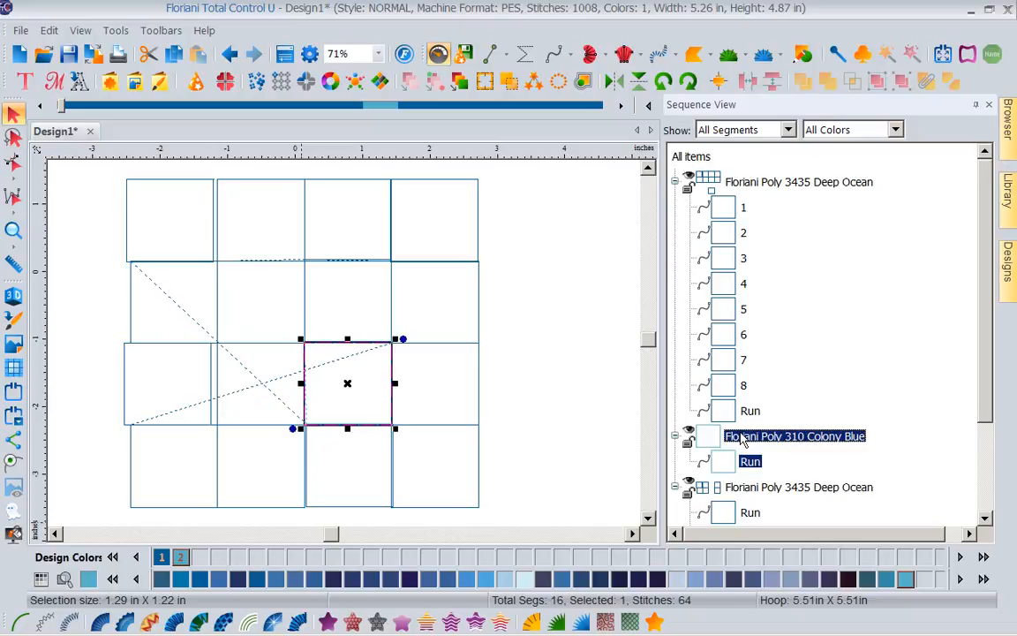
# Step: Try the Colony Blue square at the end and start of the sequence, and return it between the two Deep Ocean groups
pyautogui.press('End')
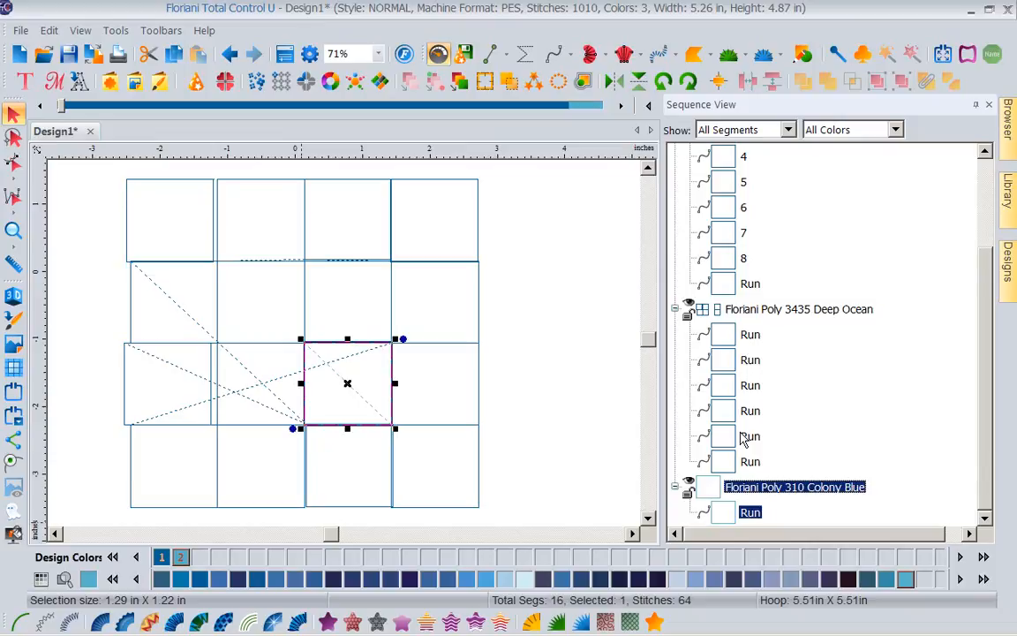
pyautogui.press('pageup')
pyautogui.press('pageup')
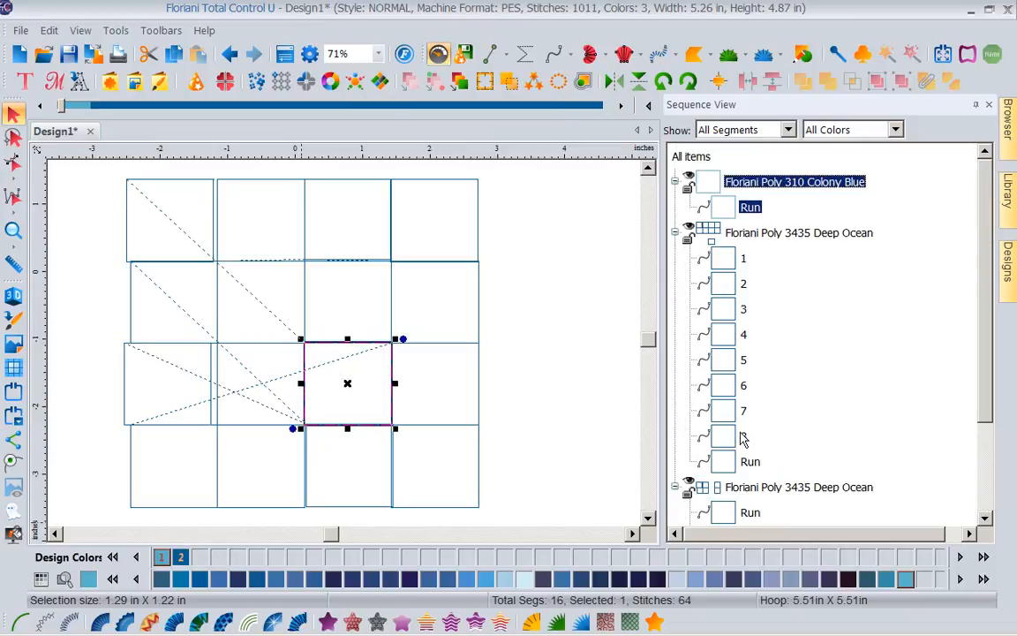
pyautogui.press('pagedown')
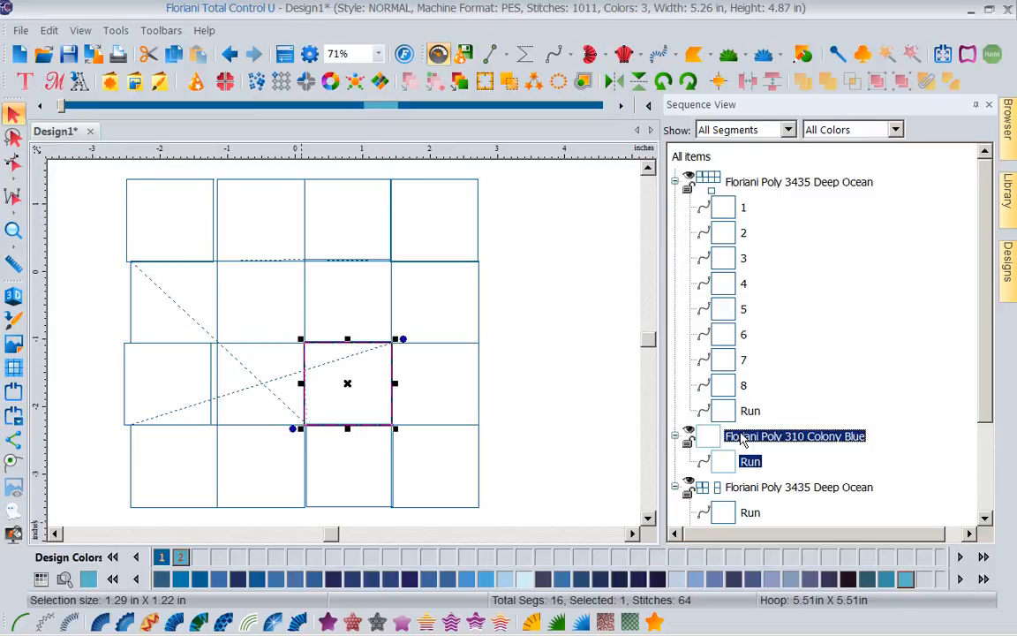
pyautogui.press('pagedown')
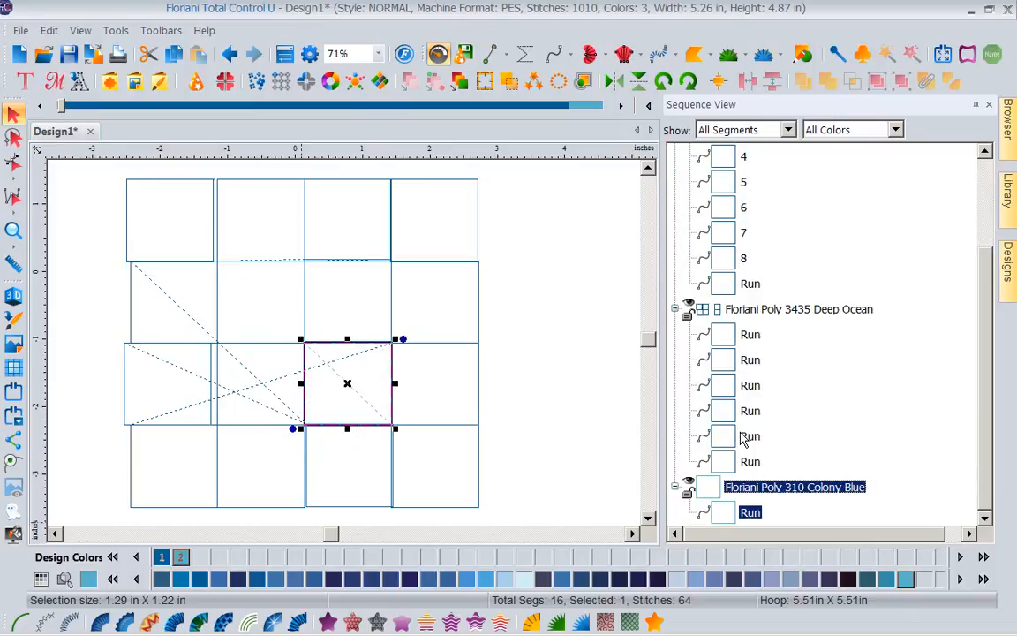
pyautogui.press('pageup')
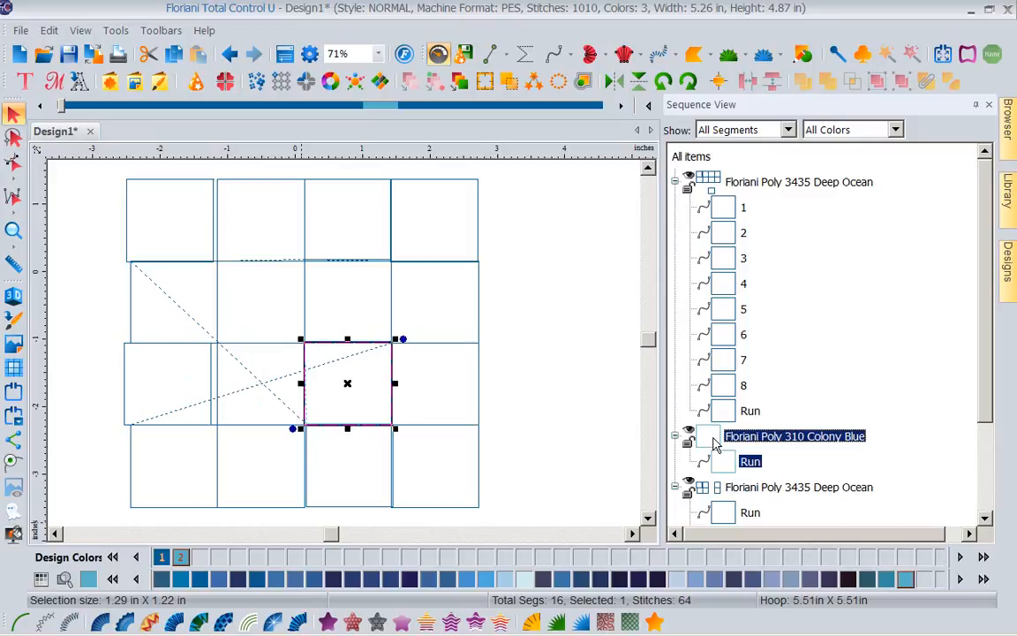
# Step: Move the bottom row's third square to the top of the sequence, ahead of square 1
pyautogui.click(732, 413)
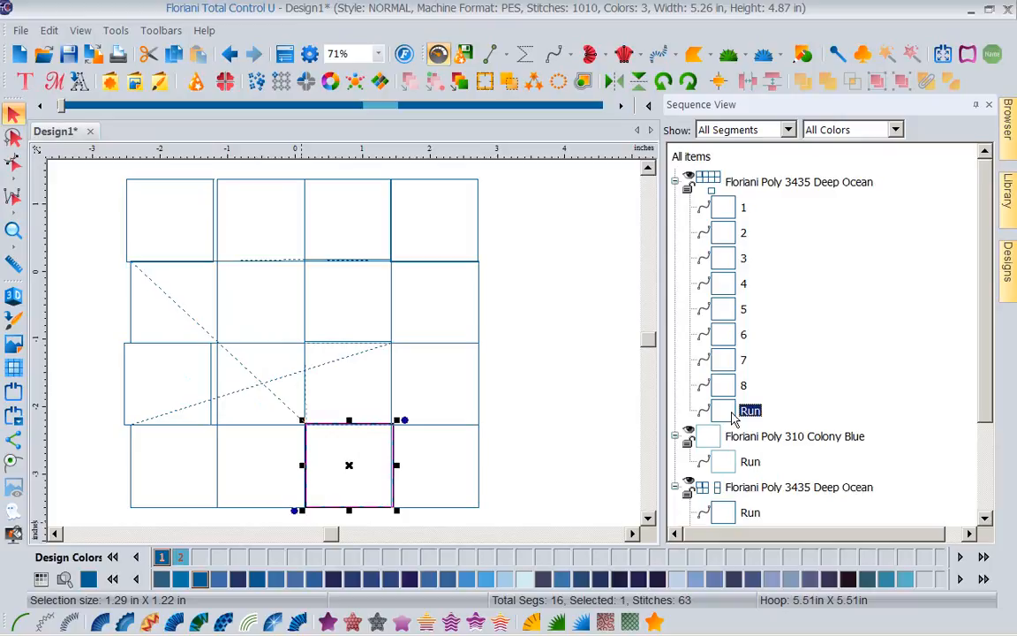
pyautogui.press('pageup')
pyautogui.press('pageup')
pyautogui.press('pageup')
pyautogui.press('pageup')
pyautogui.press('pageup')
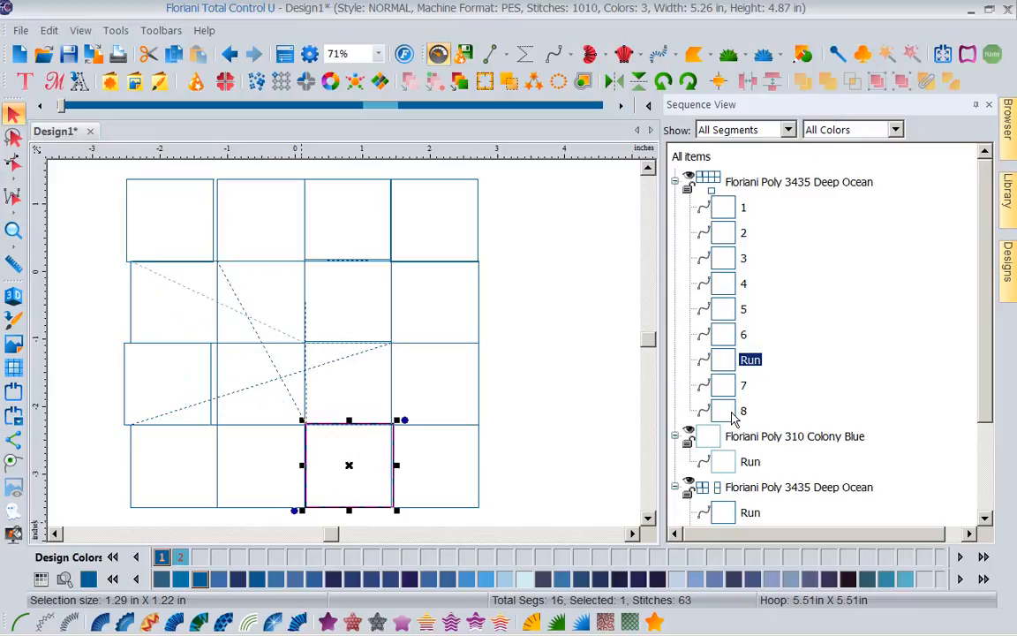
pyautogui.press('pageup')
pyautogui.press('pageup')
pyautogui.press('pageup')
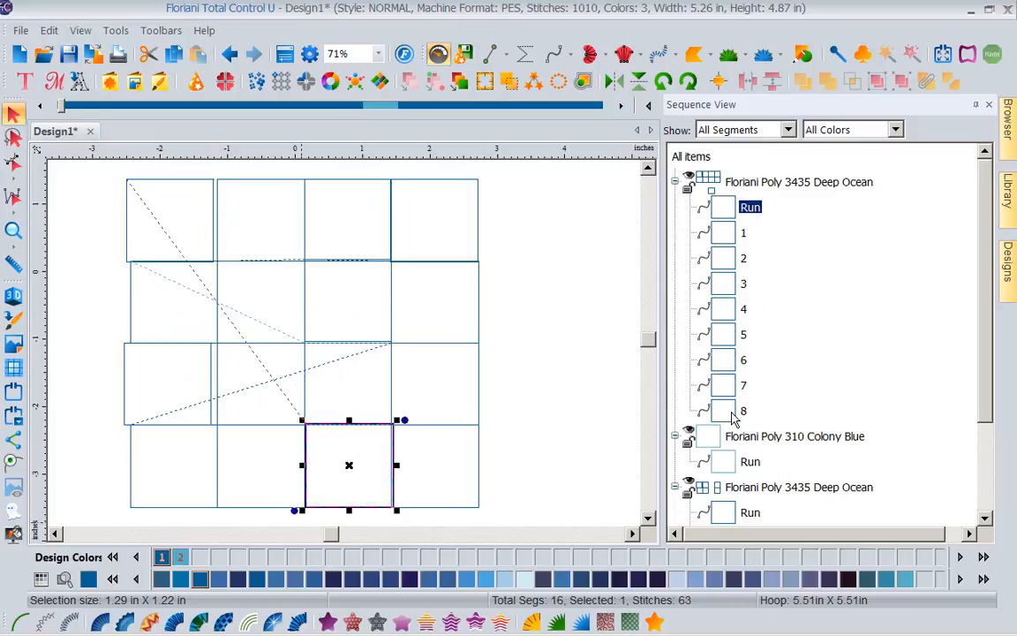
# Step: Place the bottom row's third square between squares 5 and 6 in the sequence
pyautogui.press('pagedown')
pyautogui.press('pagedown')
pyautogui.press('pagedown')
pyautogui.press('pagedown')
pyautogui.press('pagedown')
pyautogui.press('pagedown')
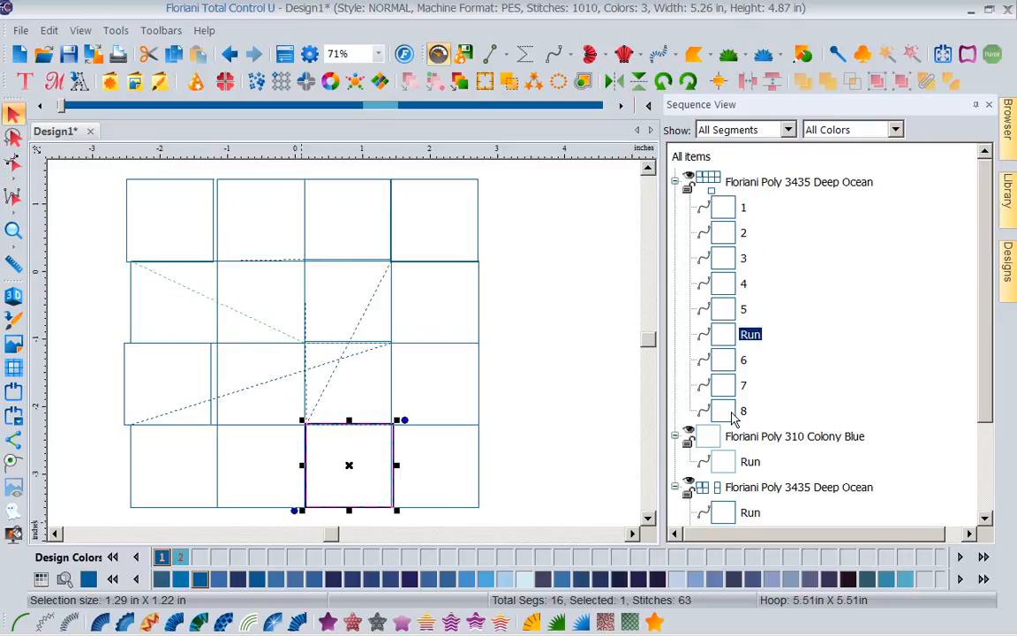
# Step: Move the bottom row's third square to directly after square 8, at the end of the first Deep Ocean group
pyautogui.press('pagedown')
pyautogui.press('pagedown')
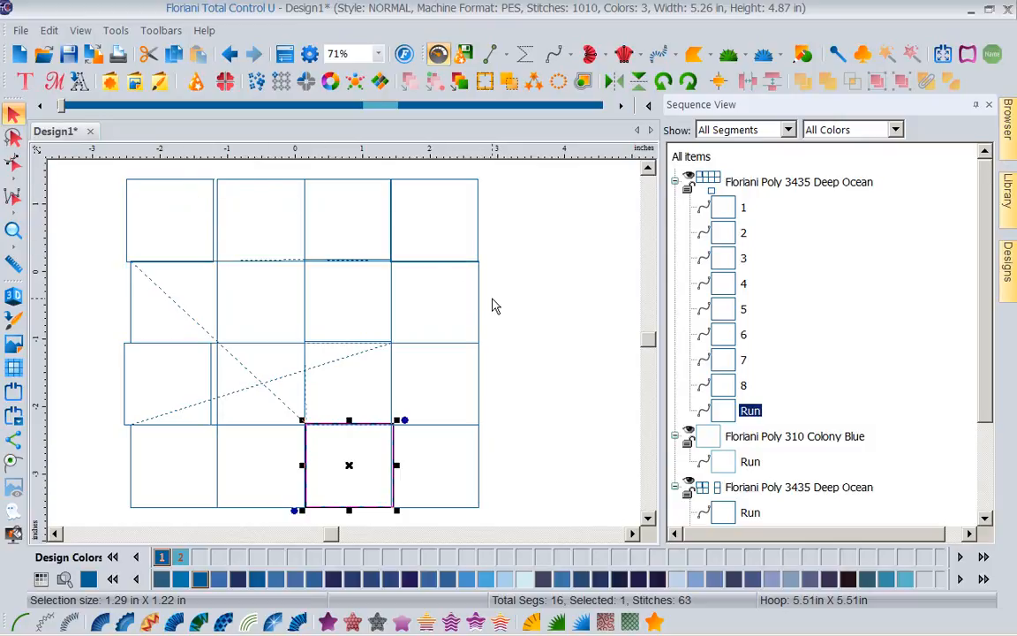
pyautogui.click(573, 314)
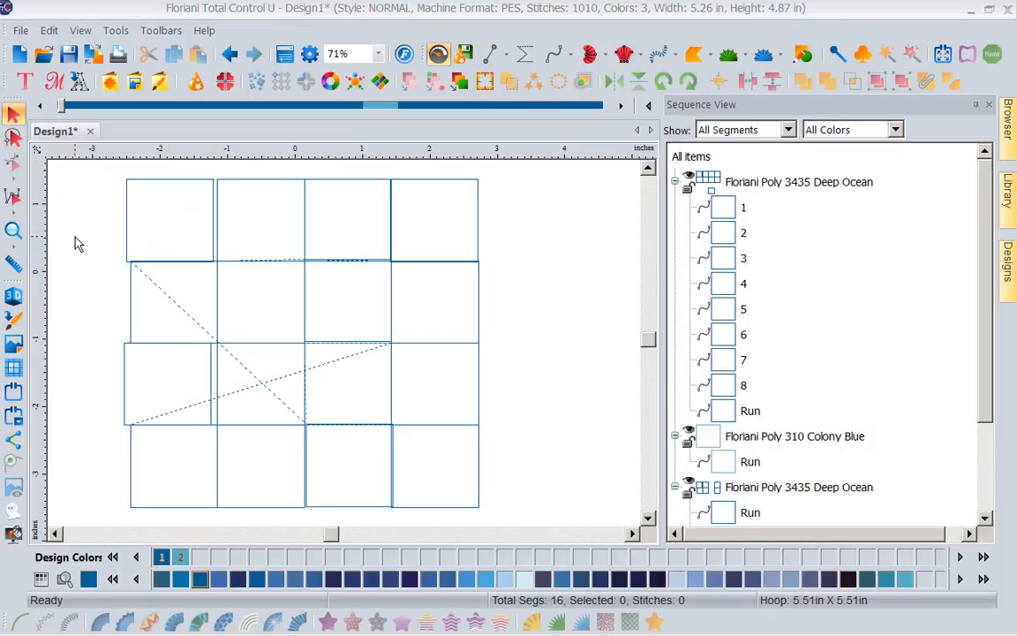
# Step: Measure the width of square 1 with the Ruler tool
pyautogui.moveTo(2, 279)
pyautogui.mouseDown()
pyautogui.moveTo(27, 278)
pyautogui.moveTo(27, 247)
pyautogui.moveTo(14, 244)
pyautogui.moveTo(4, 219)
pyautogui.moveTo(3, 263)
pyautogui.mouseUp()
pyautogui.press('Escape')
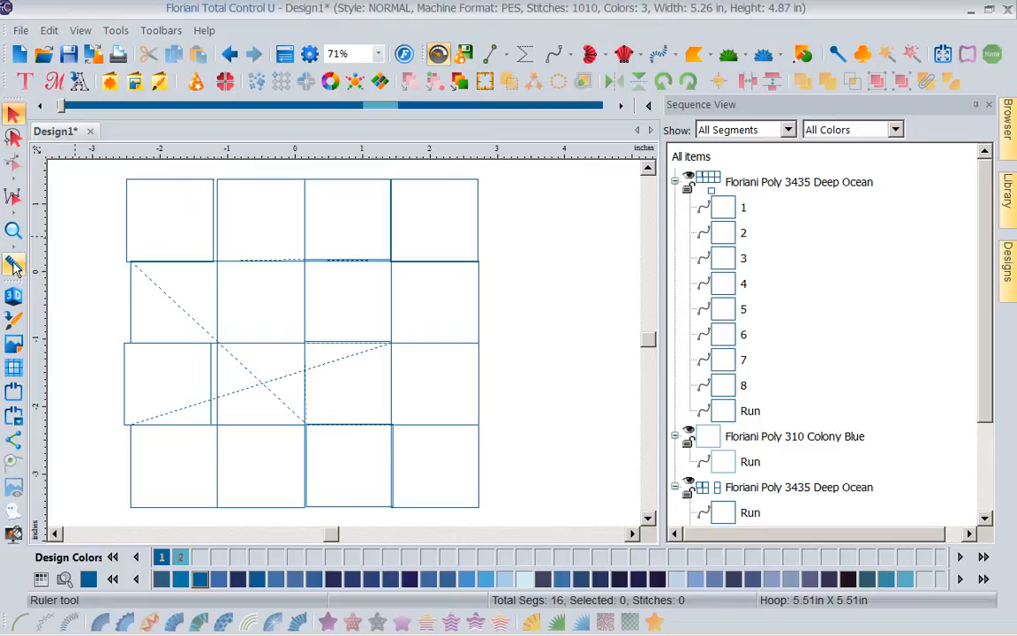
pyautogui.click(14, 262)
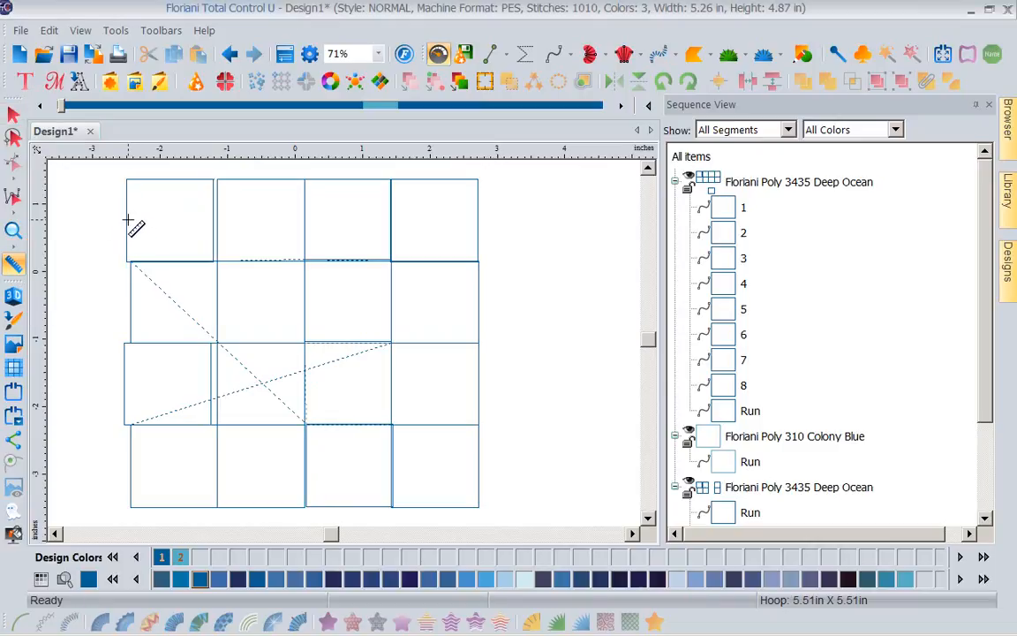
pyautogui.moveTo(127, 220); pyautogui.dragTo(214, 223)
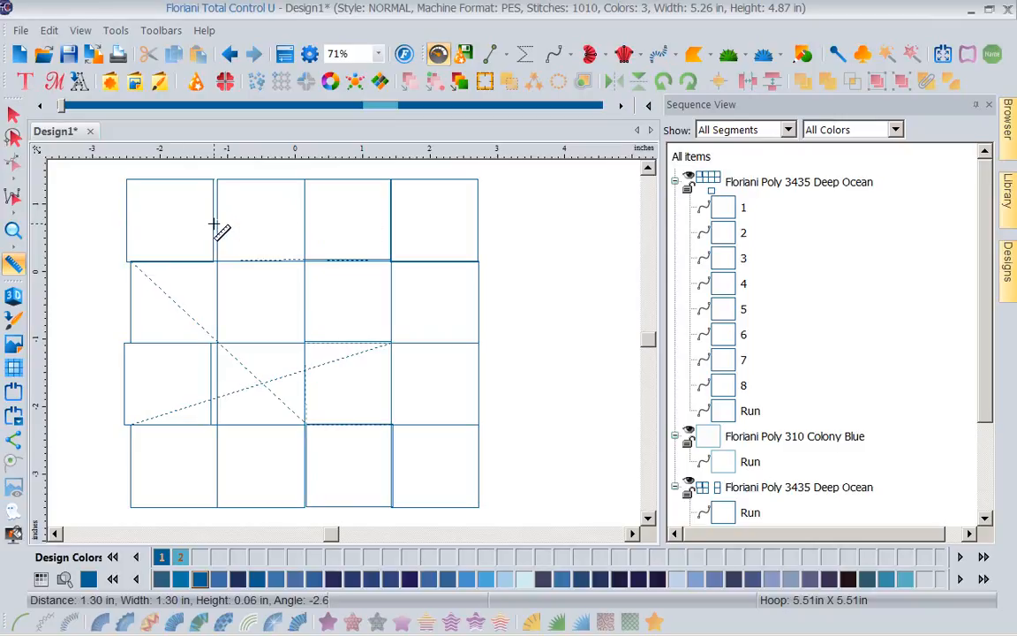
# Step: Show the outline edit points of square 1, and return to normal selection with nothing selected
pyautogui.click(735, 206)
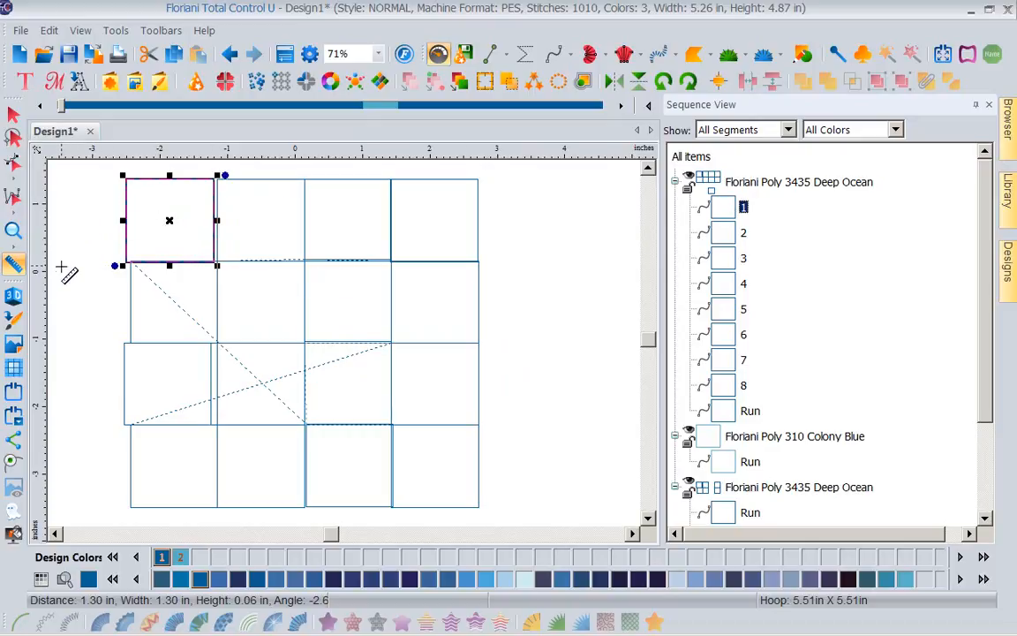
pyautogui.click(18, 165)
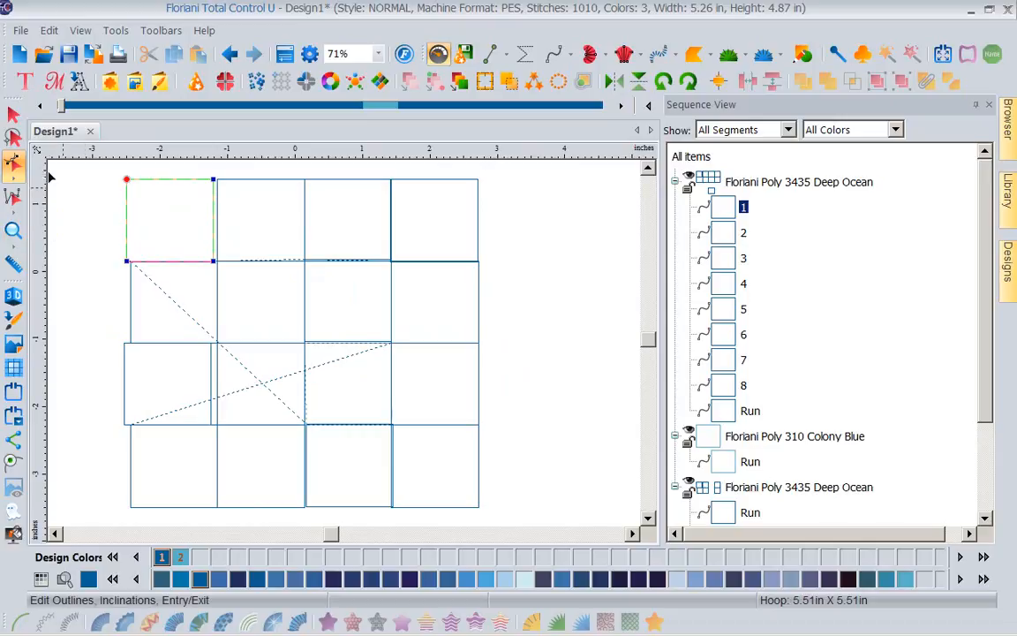
pyautogui.click(13, 113)
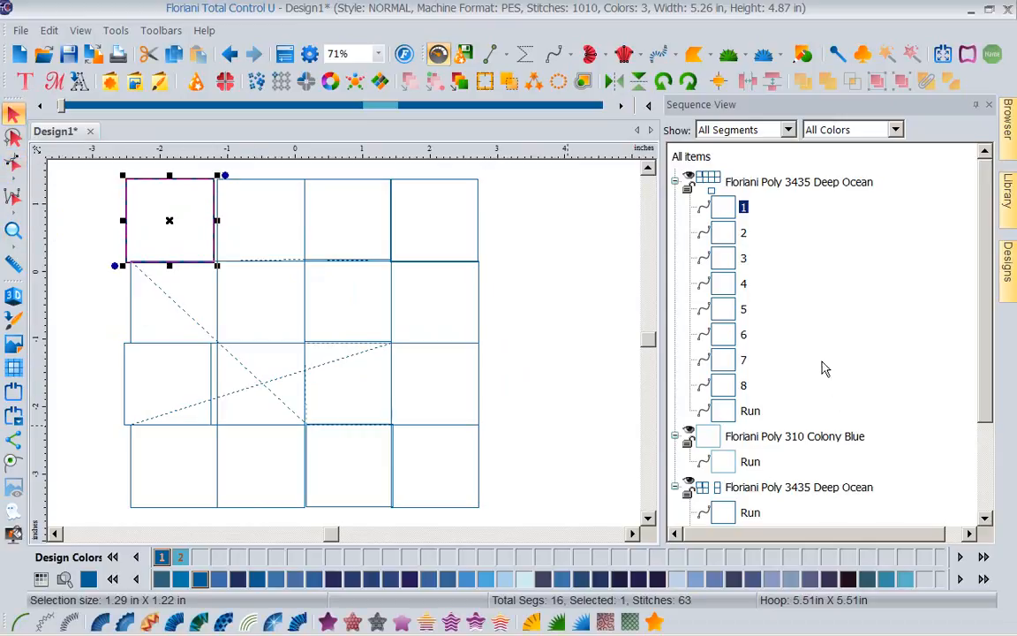
pyautogui.click(574, 315)
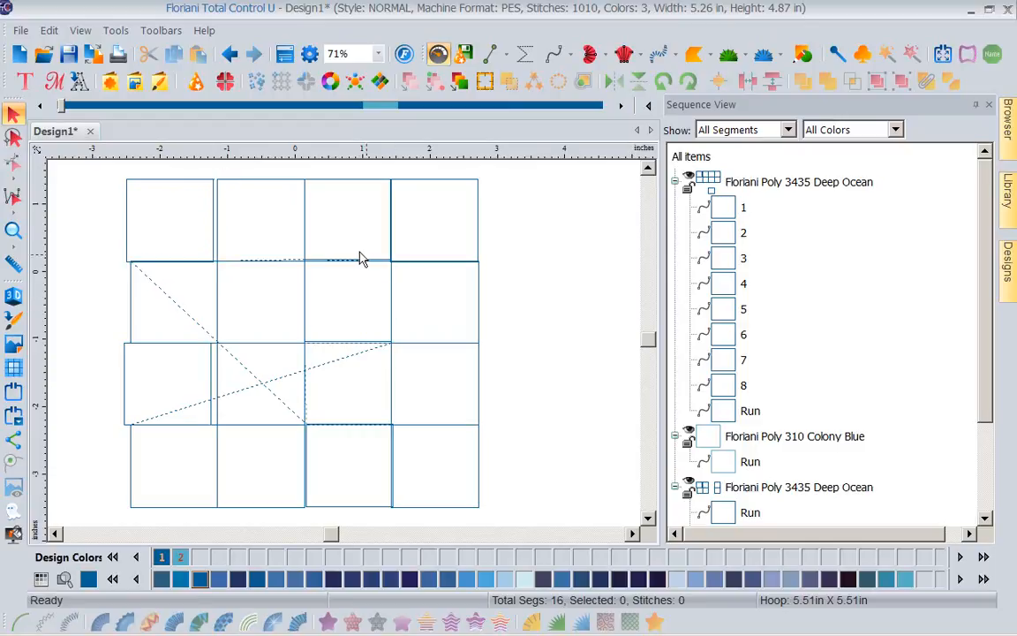
# Step: Magnify the top row around the gap between squares 1 and 2 to examine their spacing and connecting stitch
pyautogui.click(265, 185)
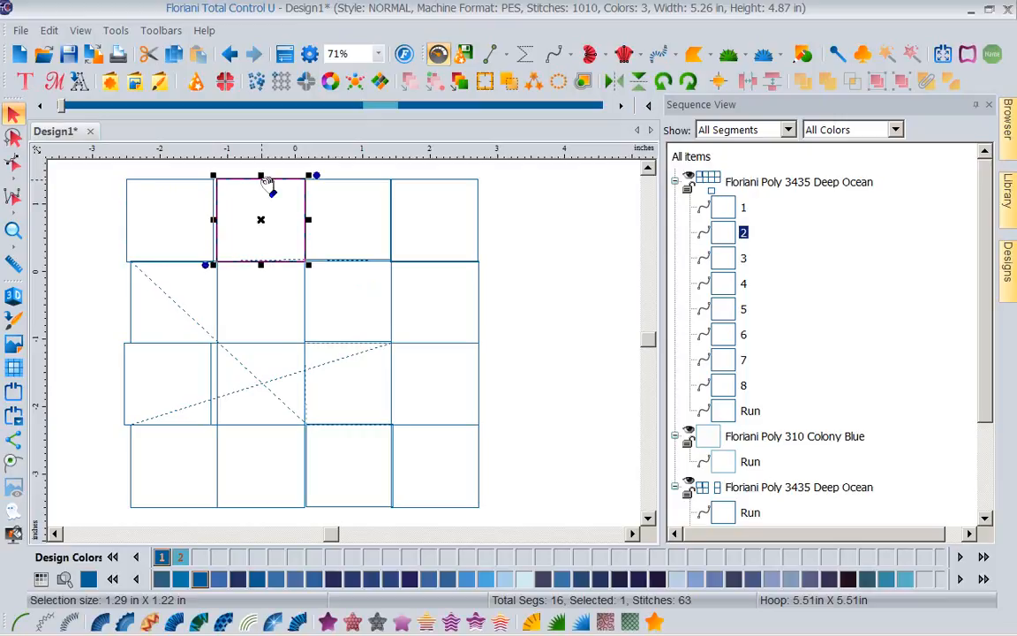
pyautogui.click(14, 229)
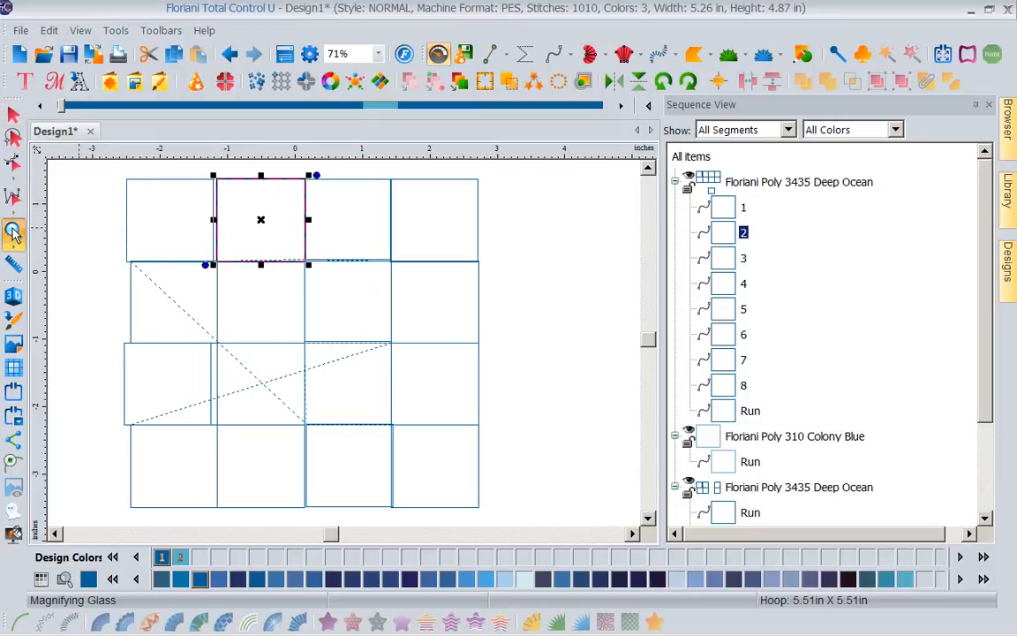
pyautogui.hscroll(-1, 75, 231)
pyautogui.press('Escape')
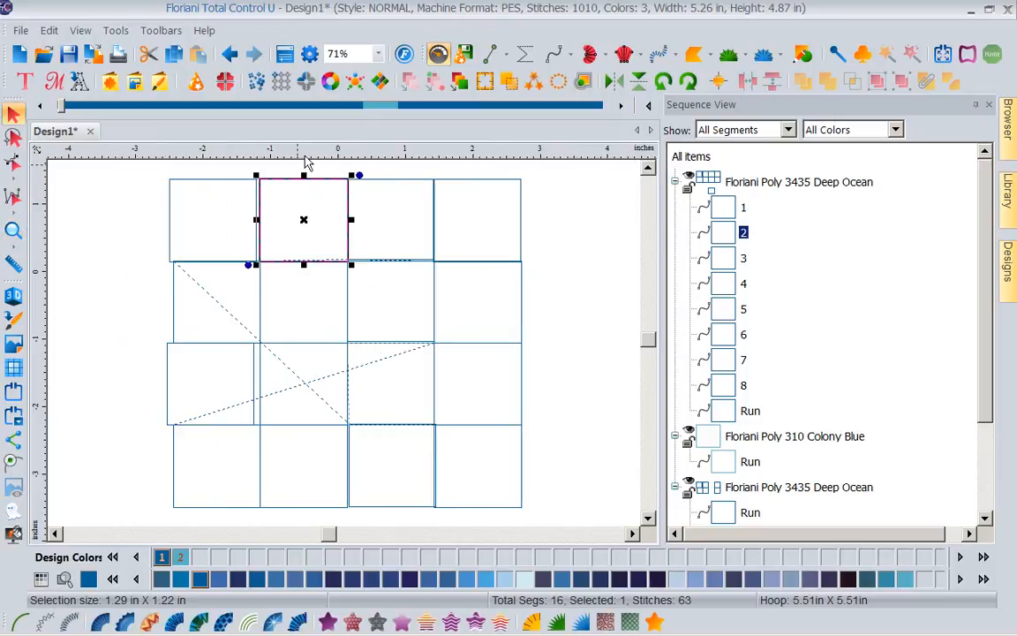
pyautogui.click(100, 238)
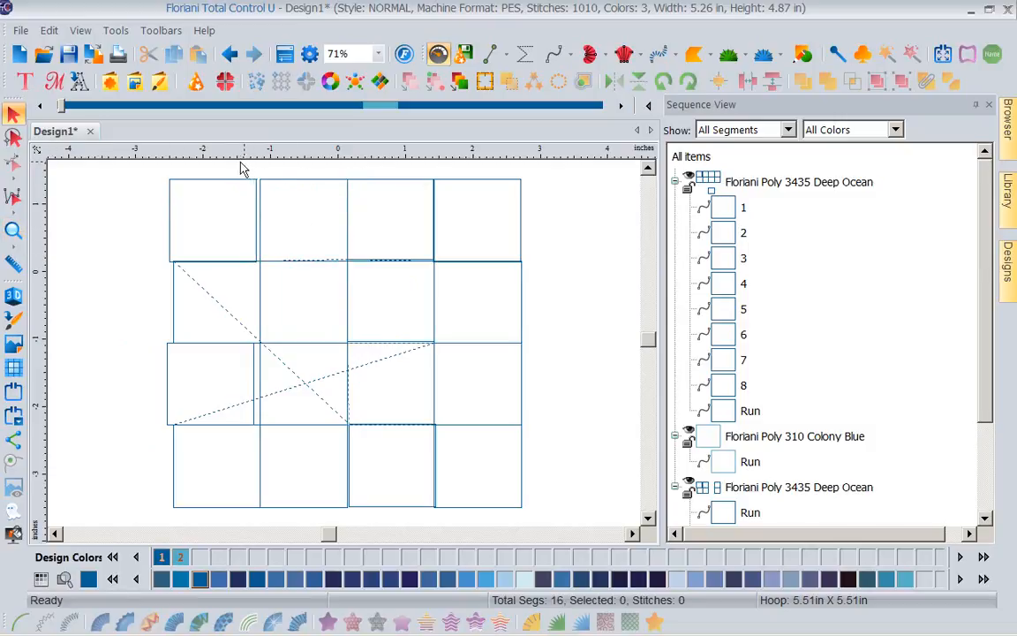
pyautogui.click(13, 230)
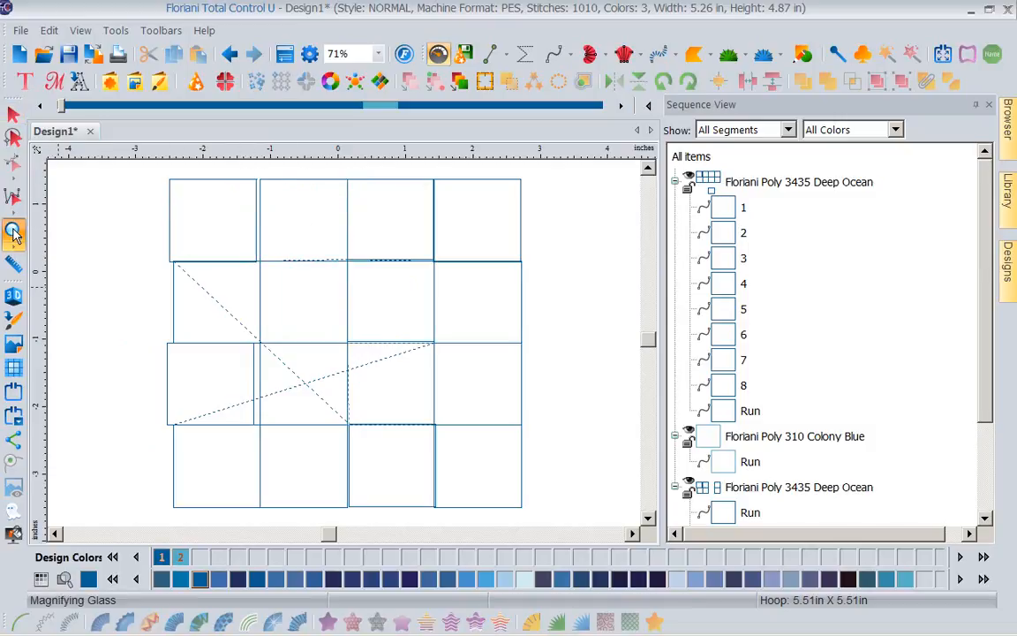
pyautogui.moveTo(252, 168); pyautogui.dragTo(383, 308)
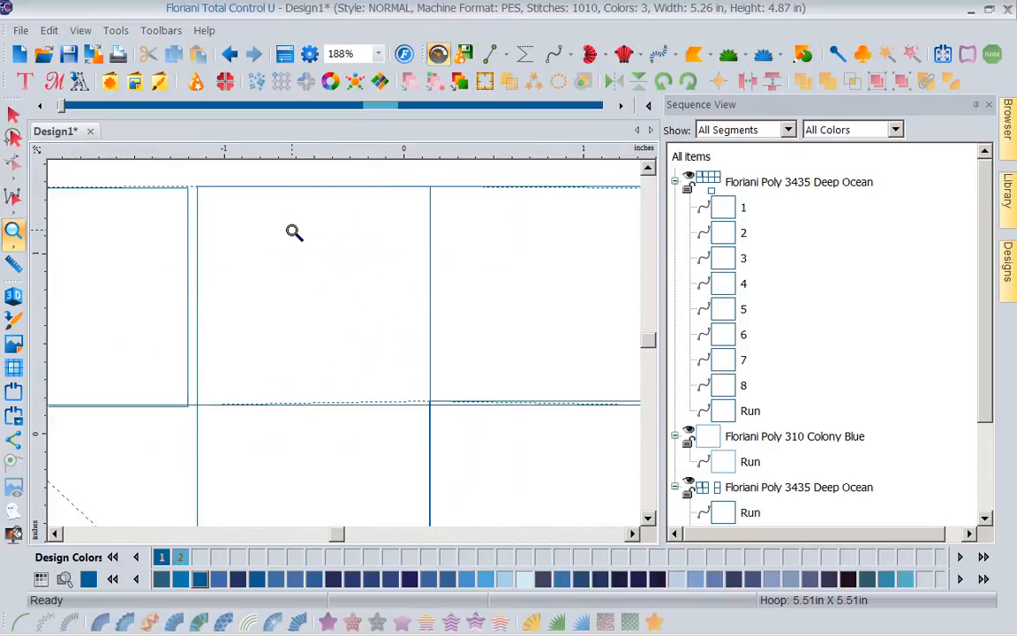
pyautogui.click(271, 189)
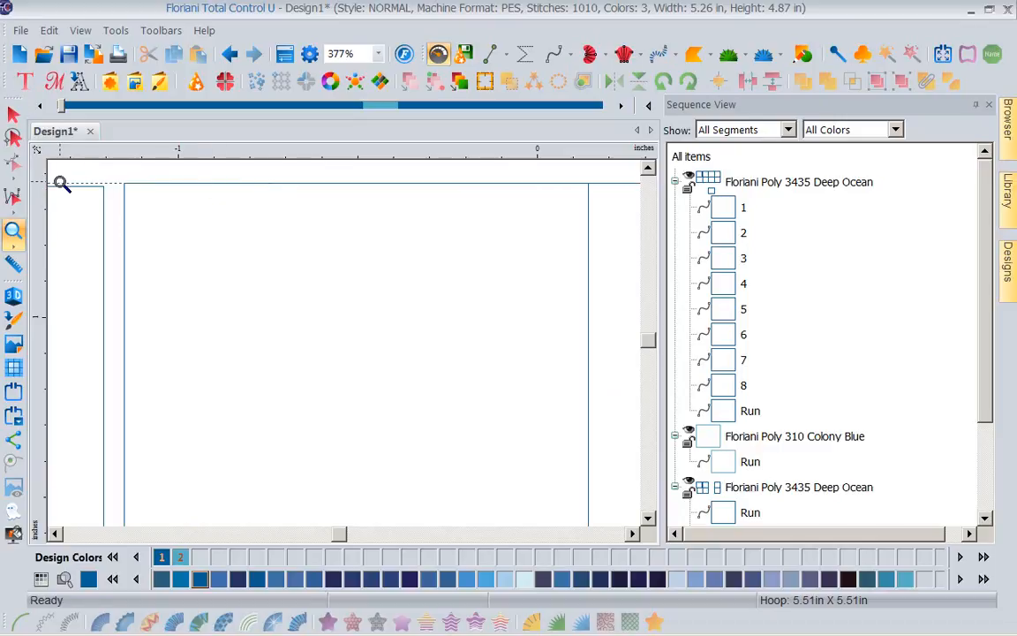
pyautogui.click(11, 114)
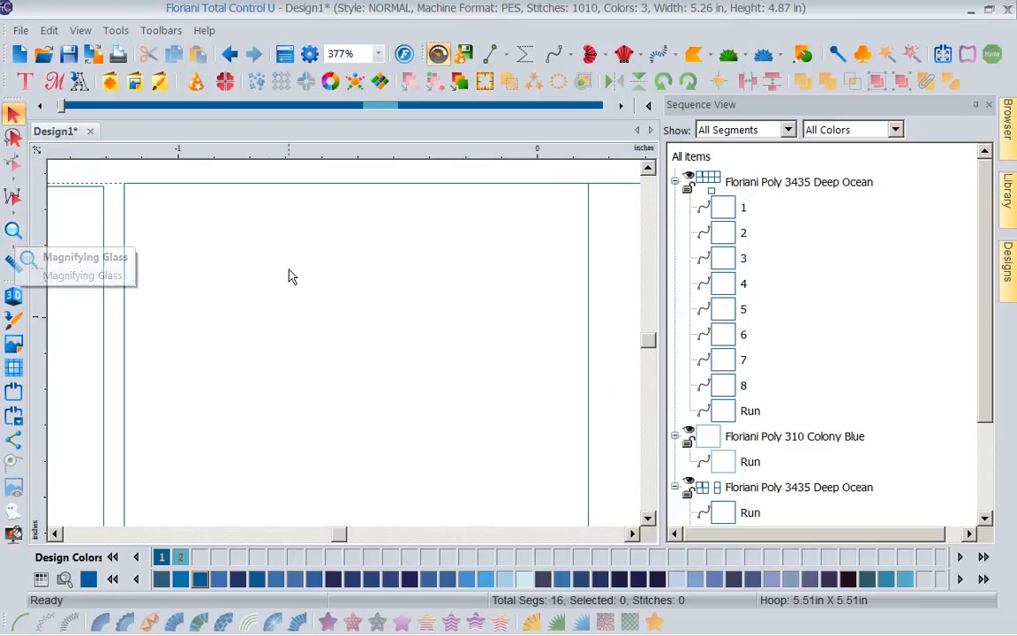
pyautogui.click(14, 231)
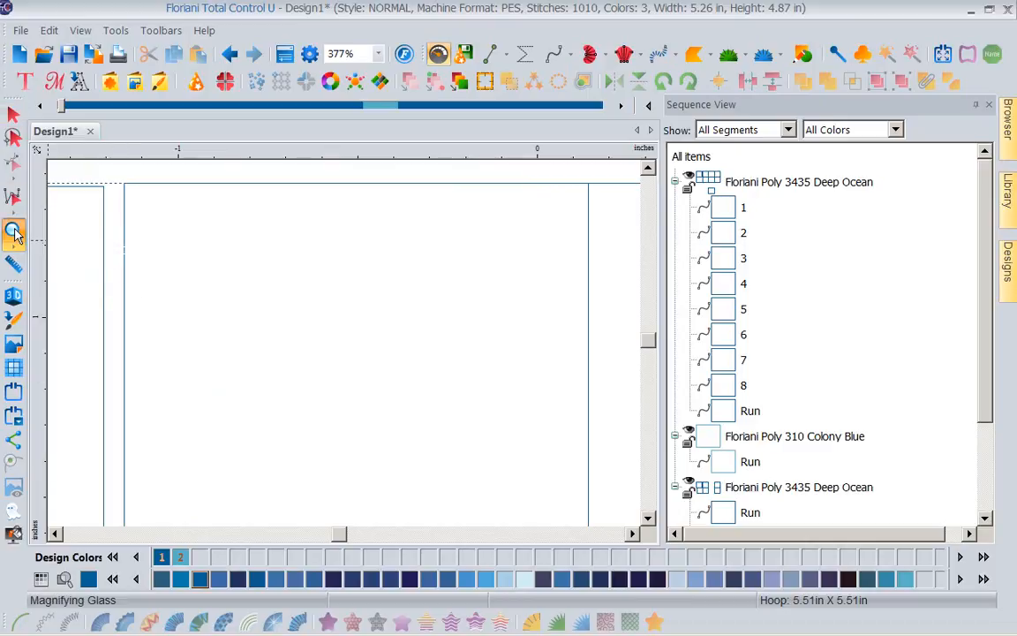
pyautogui.click(137, 188)
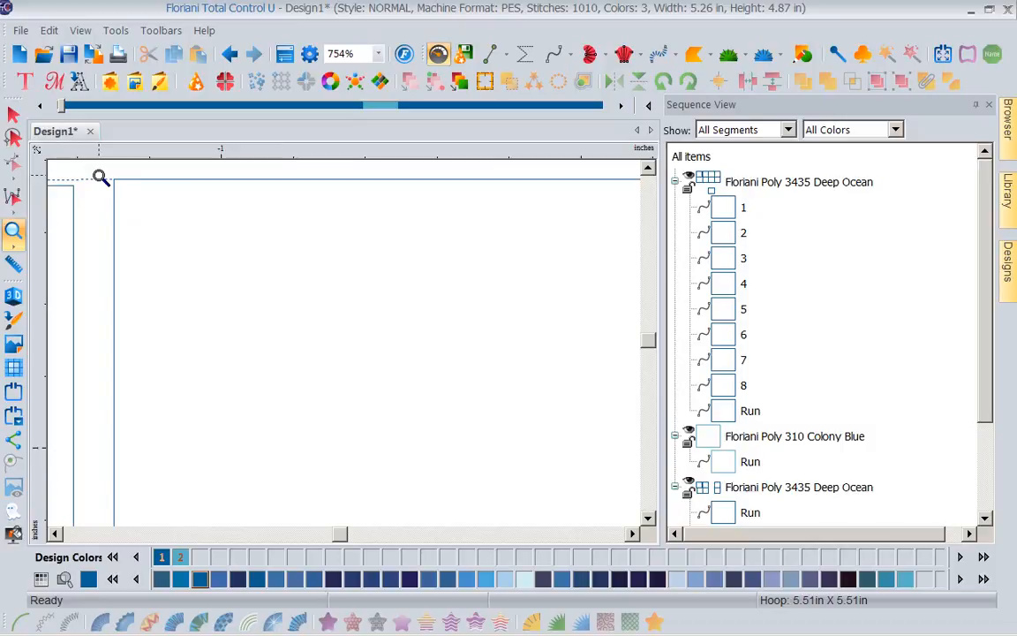
pyautogui.press('Escape')
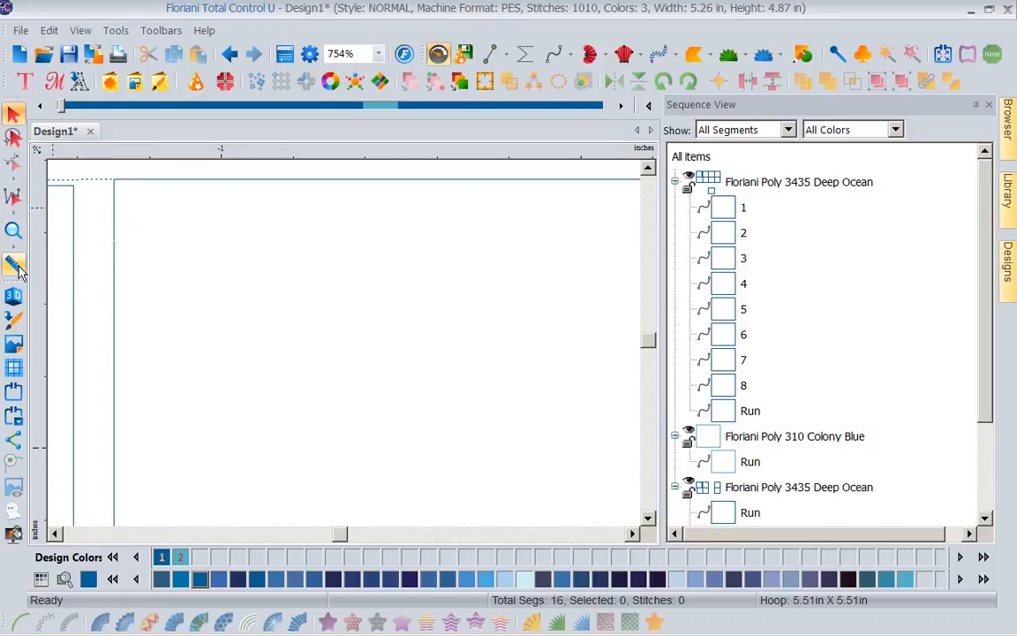
# Step: Move square 2 toward square 1 so that it overlaps square 1's right edge, and bring the whole block back into view
pyautogui.click(139, 183)
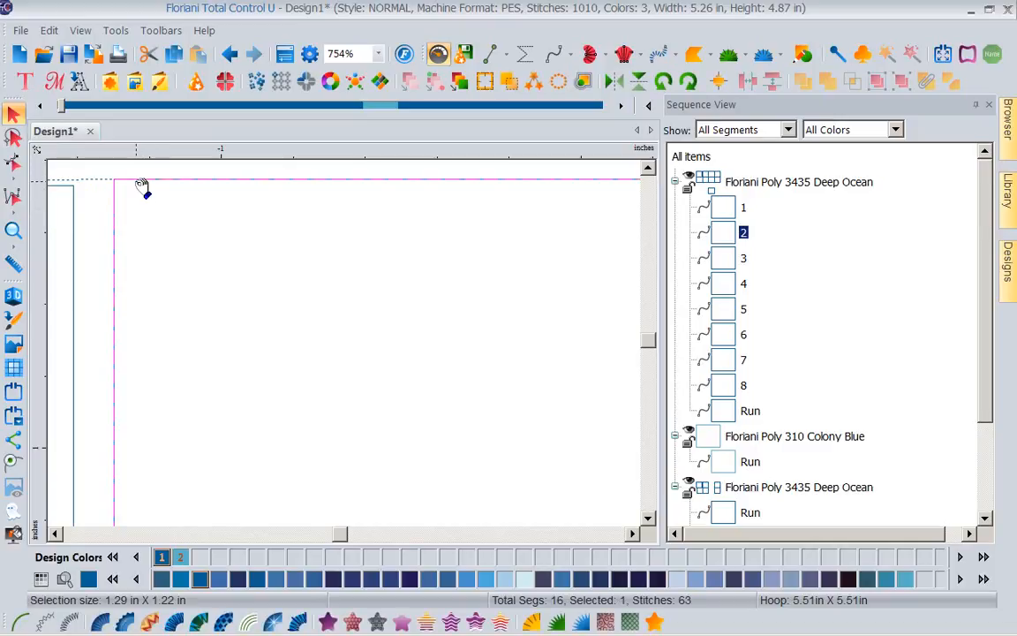
pyautogui.moveTo(141, 187); pyautogui.dragTo(164, 211)
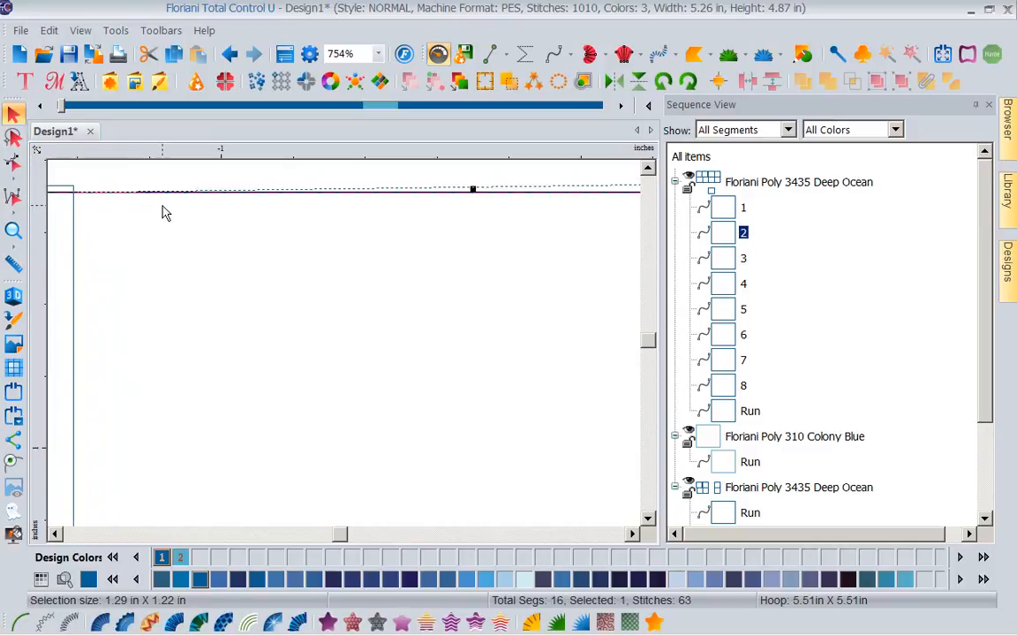
pyautogui.click(11, 227)
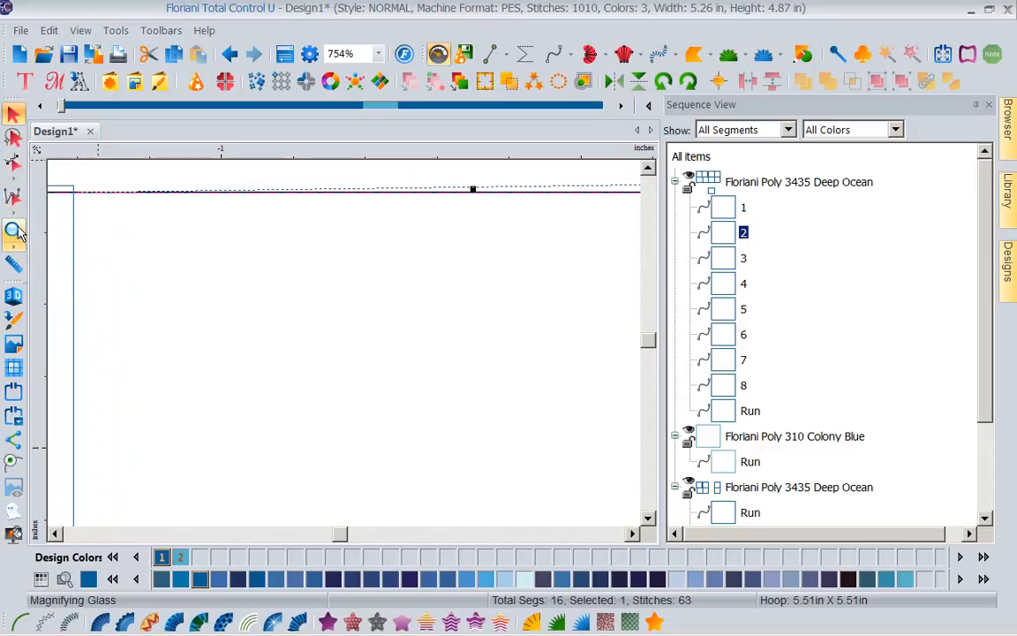
pyautogui.click(14, 264)
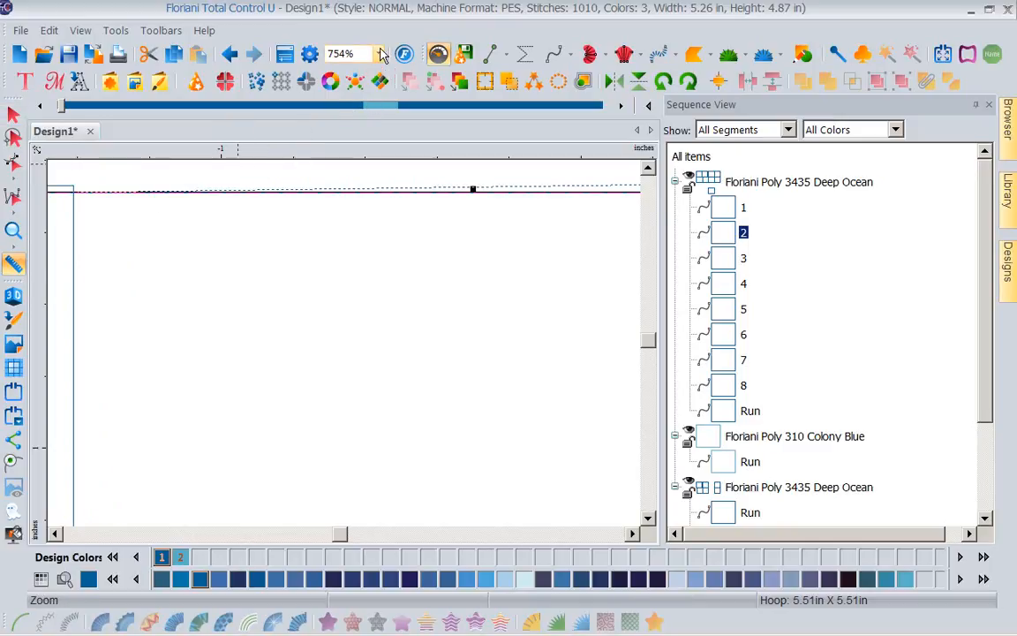
pyautogui.click(378, 54)
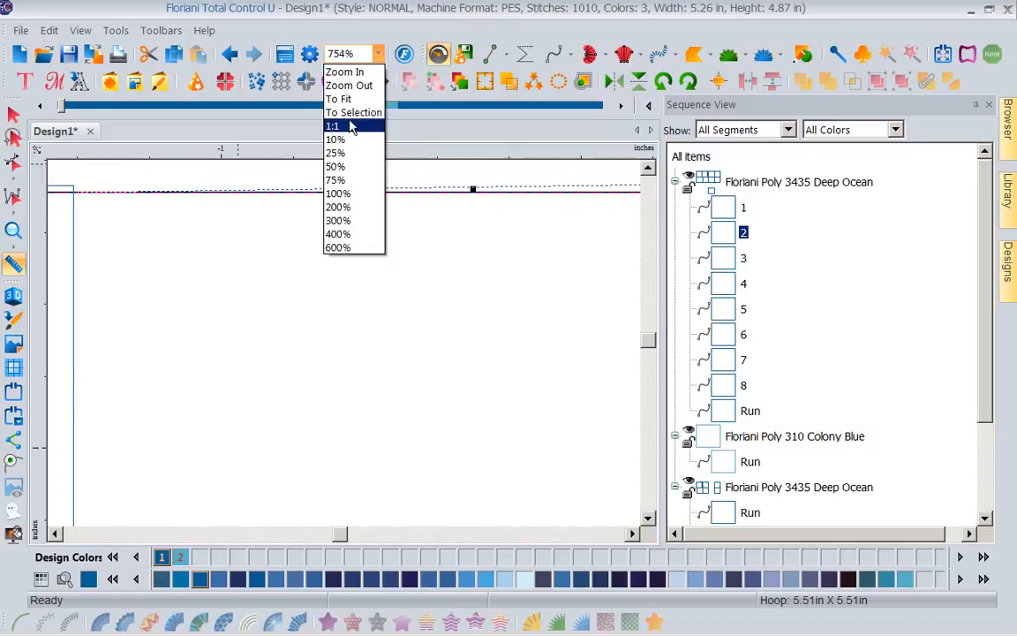
pyautogui.click(369, 88)
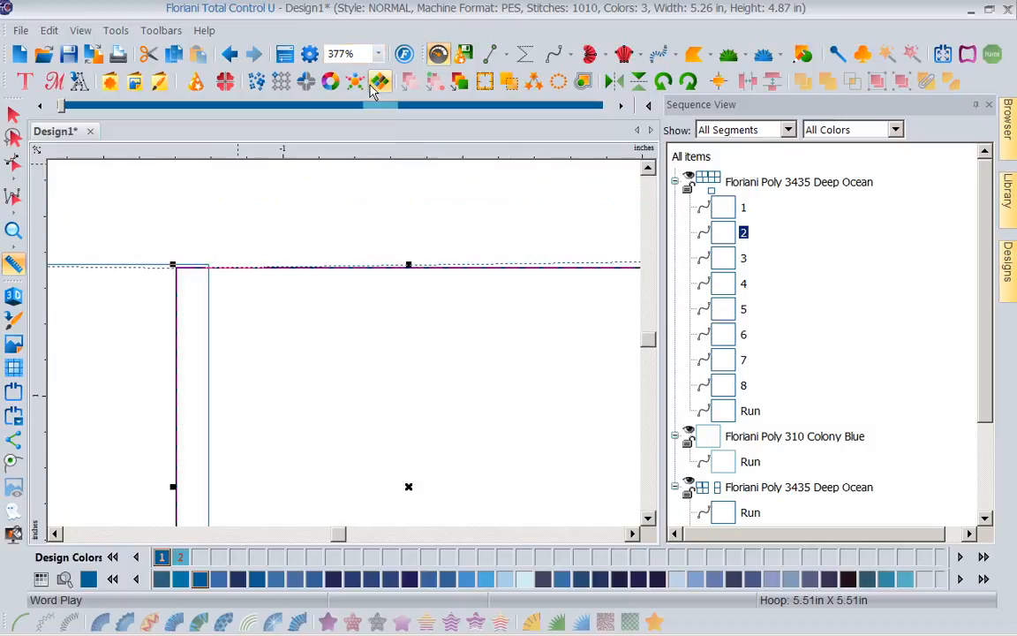
pyautogui.click(377, 58)
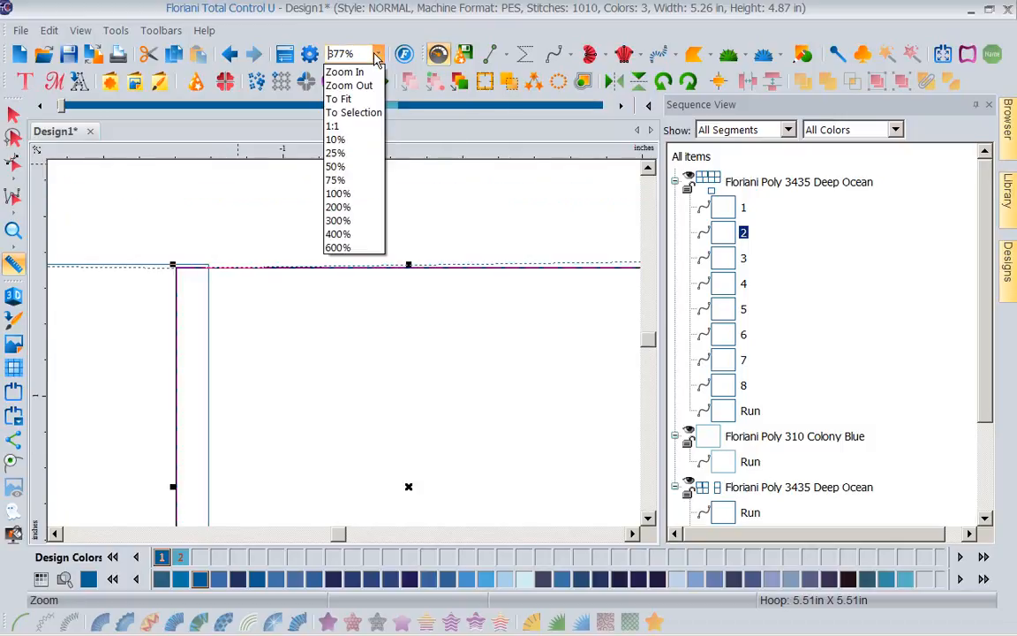
pyautogui.press('Escape')
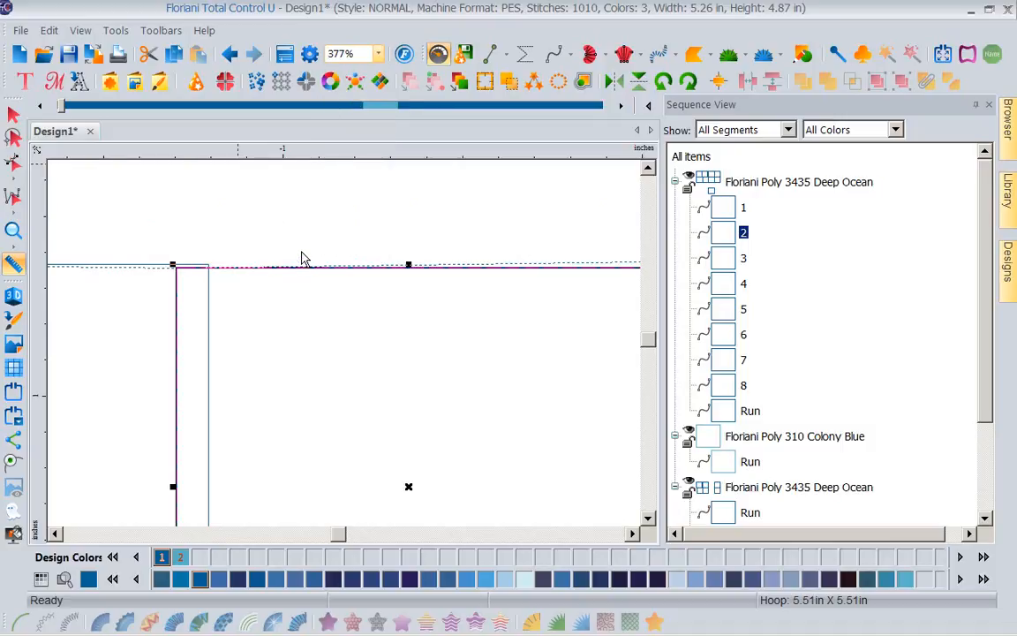
pyautogui.hotkey('ctrl', '0')
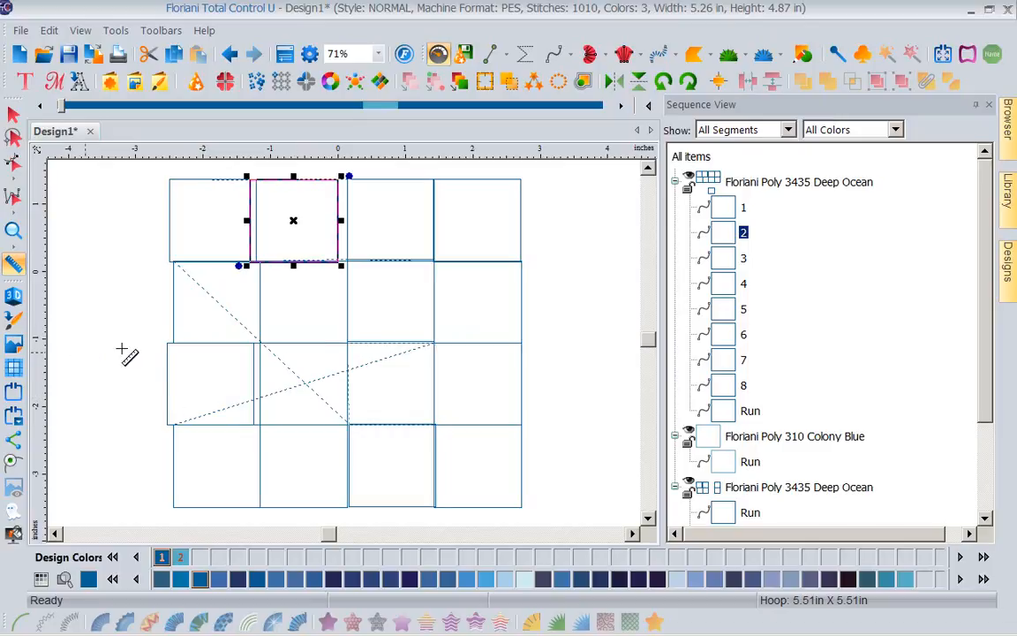
# Step: Measure a short diagonal distance beside the second row with the Ruler tool, and select square 8
pyautogui.moveTo(168, 340)
pyautogui.mouseDown()
pyautogui.moveTo(121, 262)
pyautogui.moveTo(152, 297)
pyautogui.mouseUp()
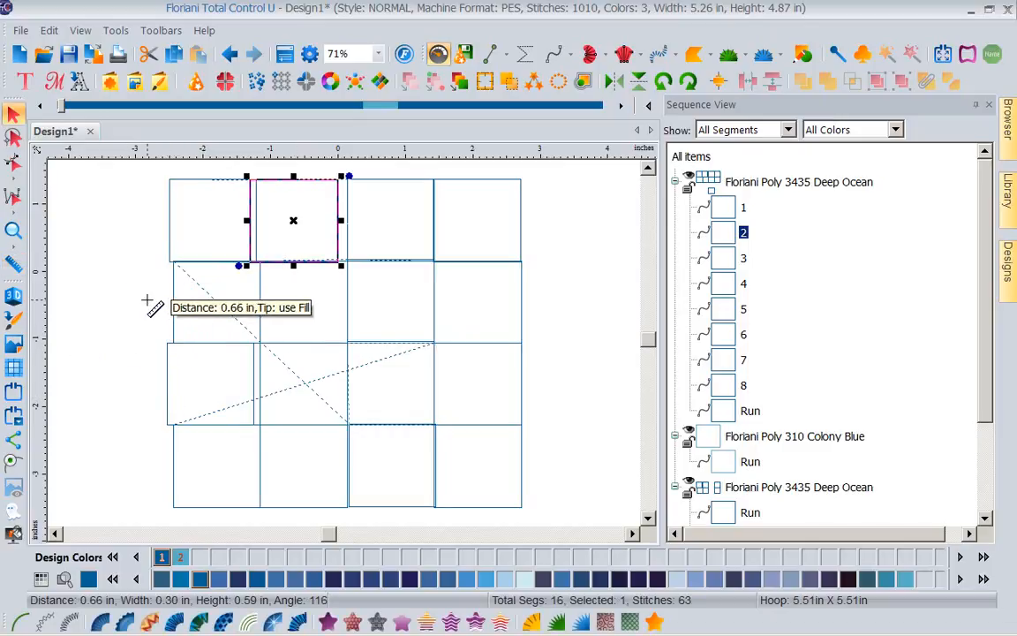
pyautogui.press('Escape')
pyautogui.click(177, 280)
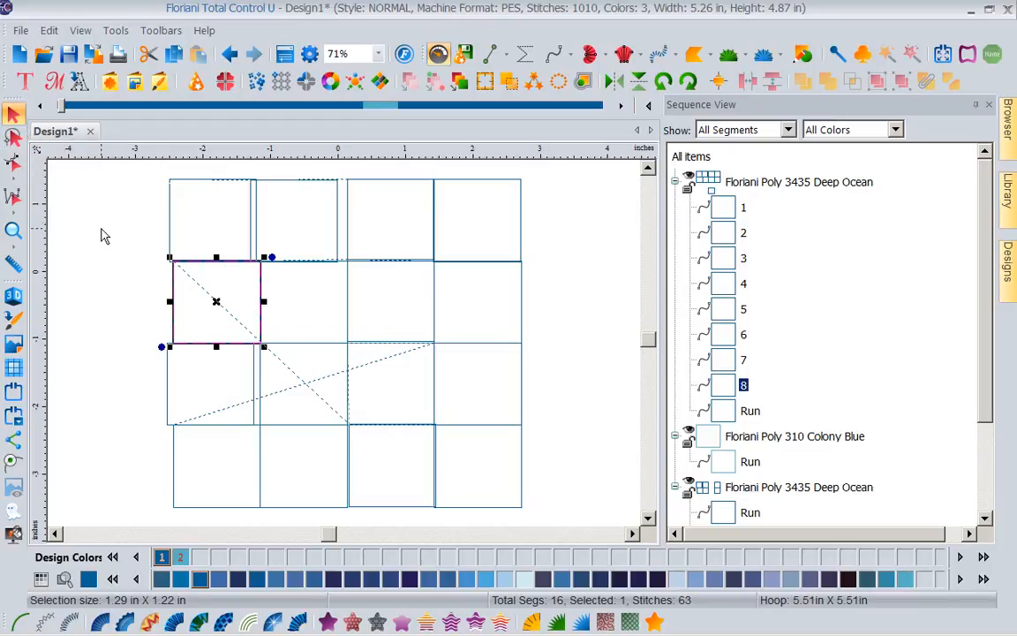
# Step: Preview the stitching order of the whole block, first partway and again from start to end
pyautogui.moveTo(62, 111); pyautogui.dragTo(455, 175)
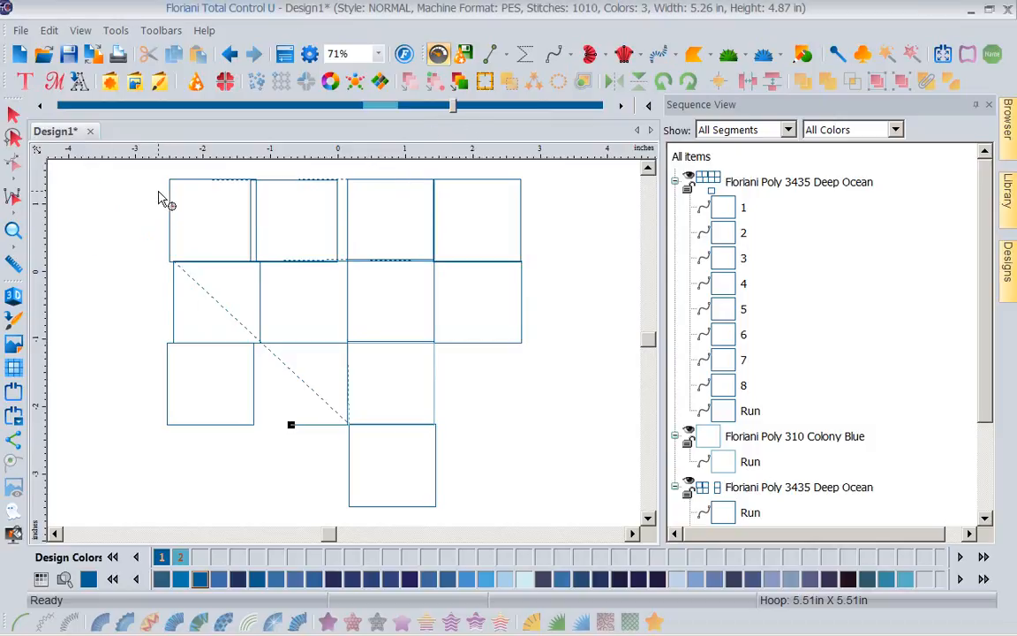
pyautogui.press('Escape')
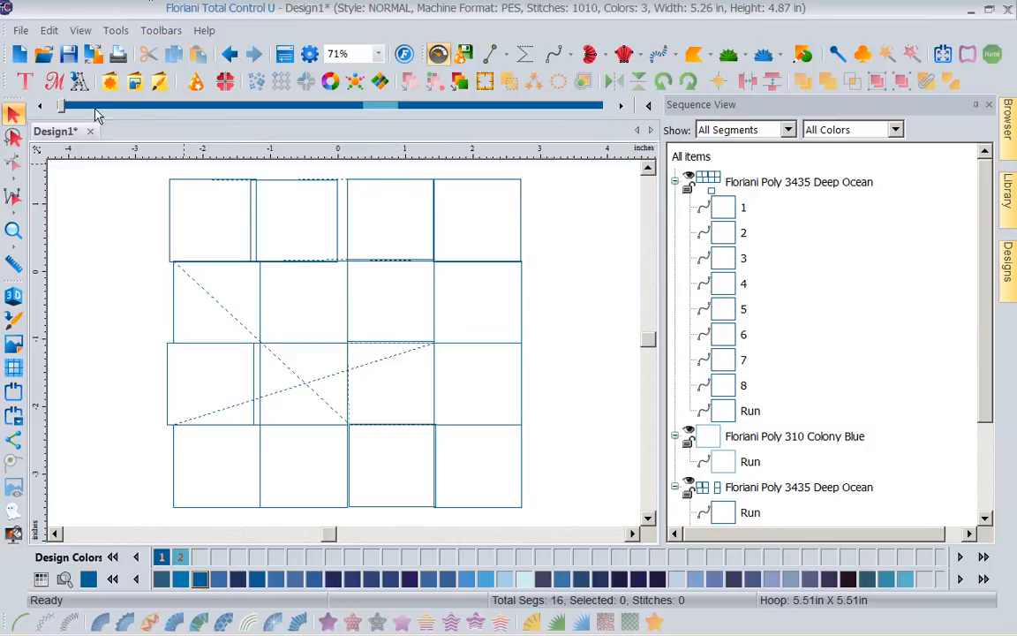
pyautogui.moveTo(61, 105); pyautogui.dragTo(603, 210)
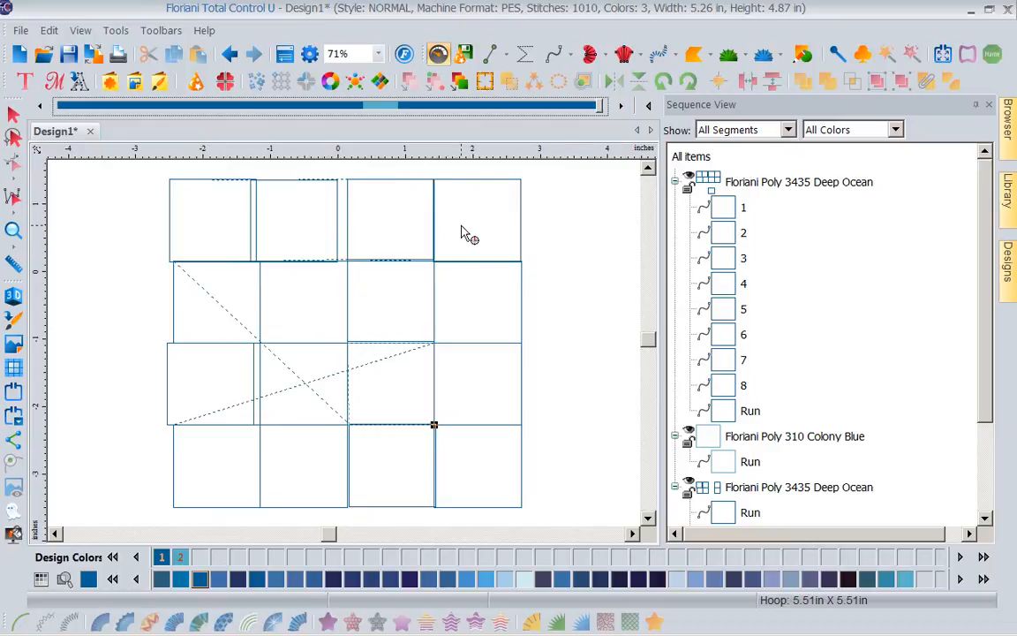
pyautogui.press('Escape')
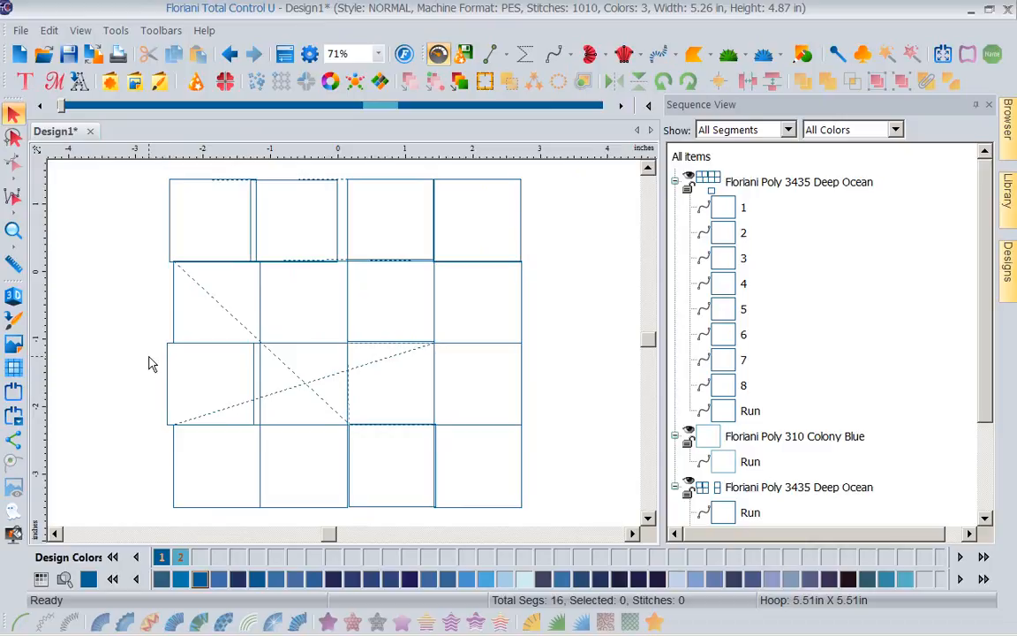
# Step: Start a new design and draw a closed, irregular run-stitch outline about 1.84 in wide and 1.92 in high
pyautogui.click(19, 55)
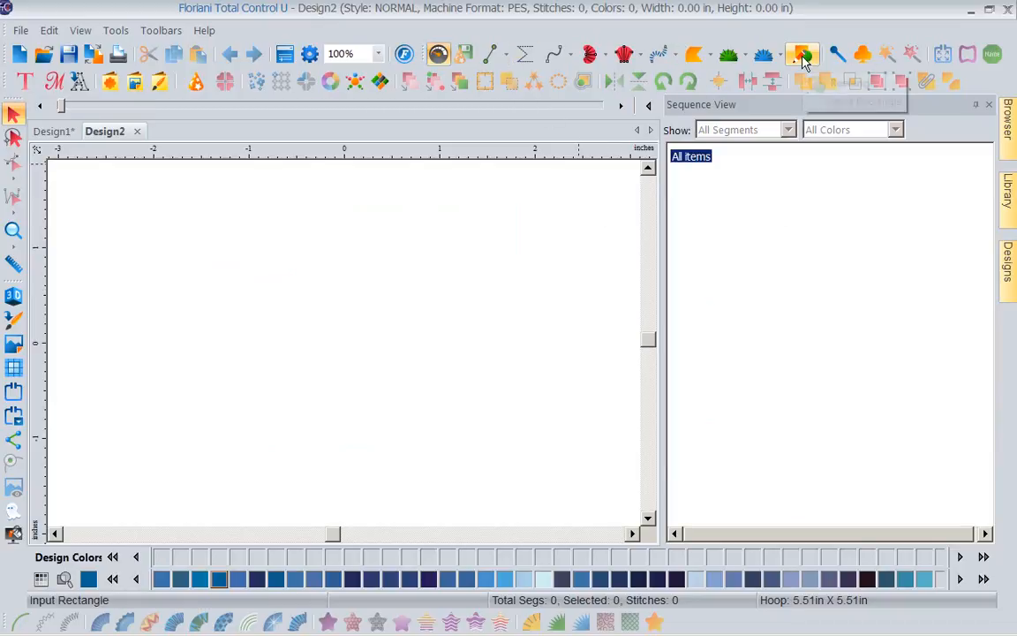
pyautogui.click(556, 56)
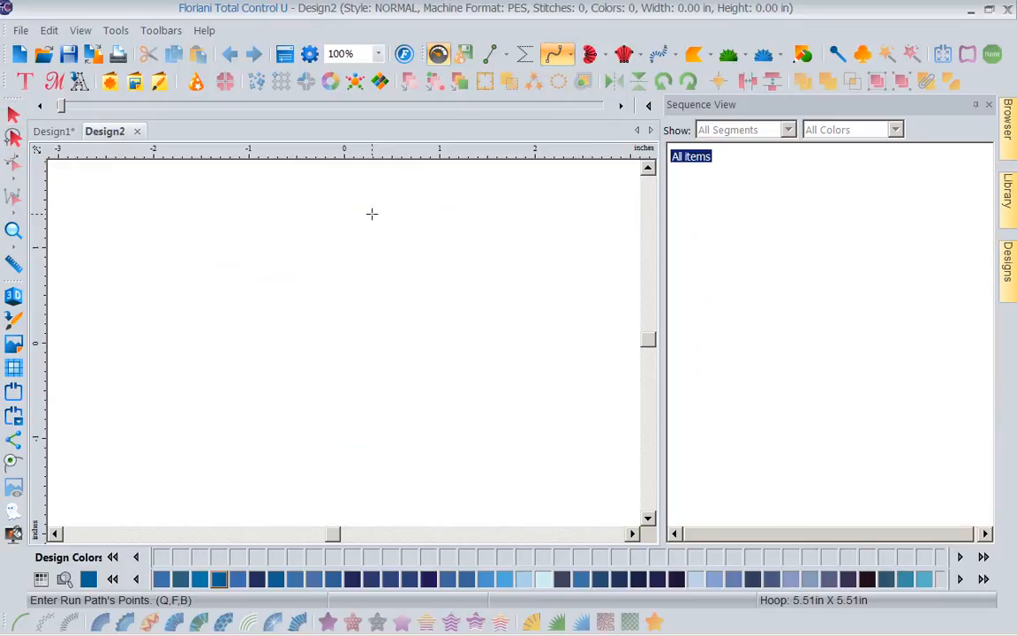
pyautogui.click(225, 209)
pyautogui.click(337, 212)
pyautogui.click(393, 268)
pyautogui.click(395, 340)
pyautogui.click(332, 391)
pyautogui.click(269, 385)
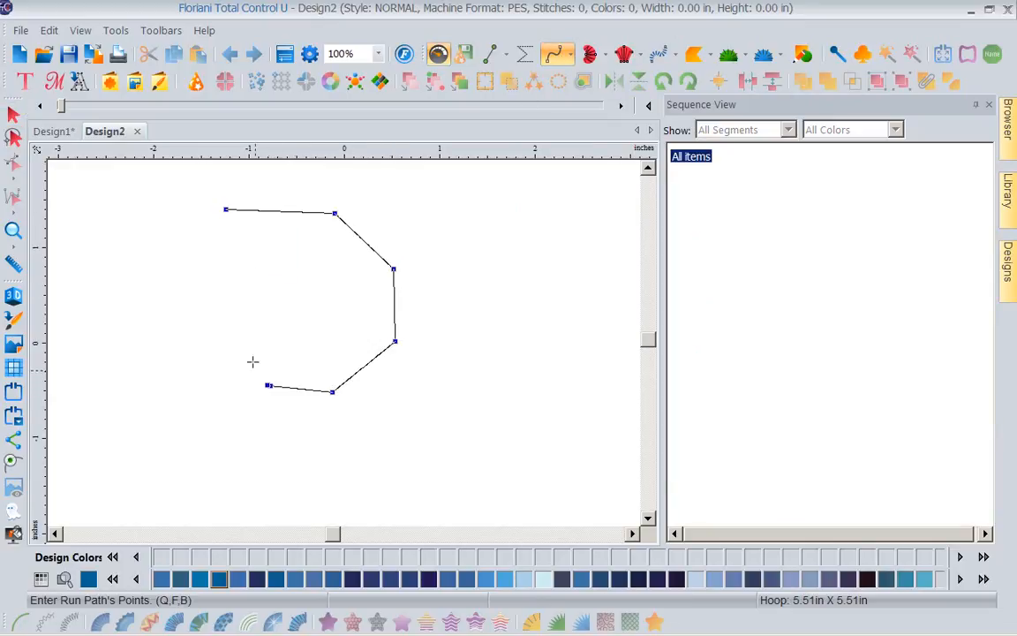
pyautogui.click(251, 345)
pyautogui.click(244, 259)
pyautogui.click(223, 220)
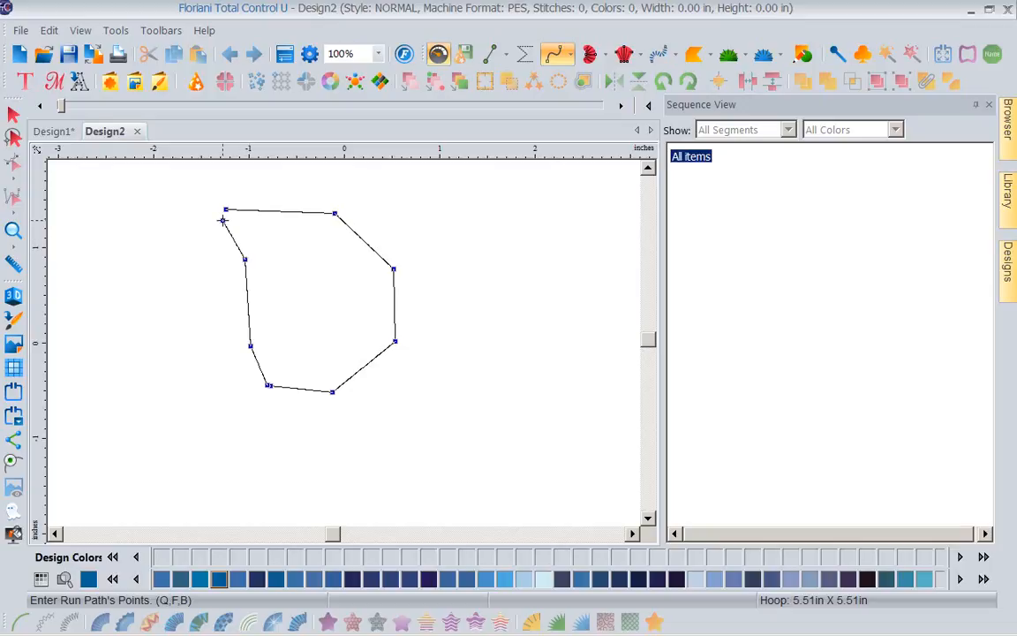
pyautogui.click(221, 214)
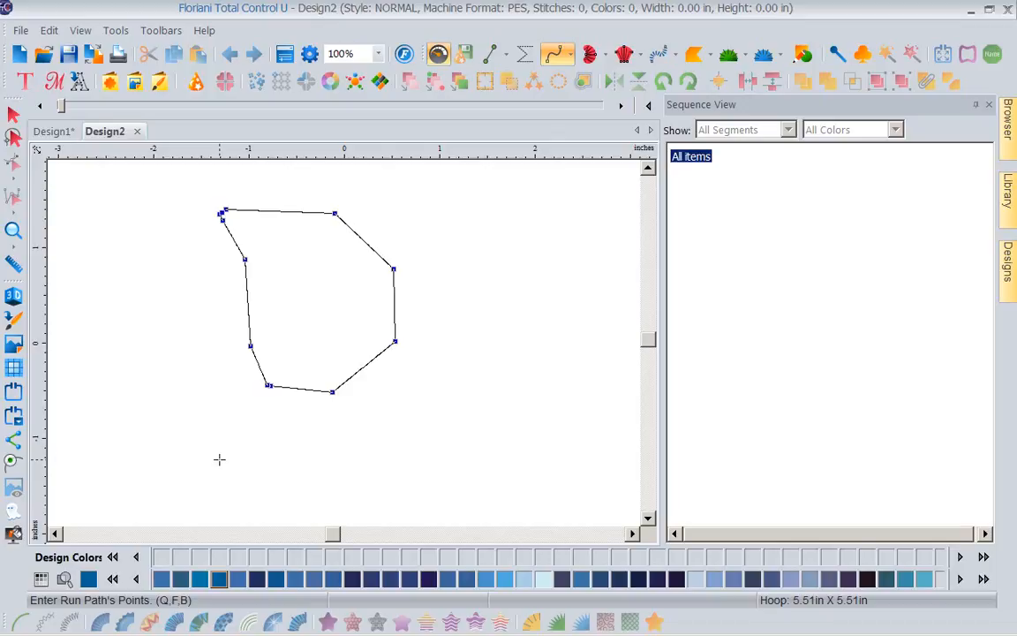
pyautogui.click(11, 462)
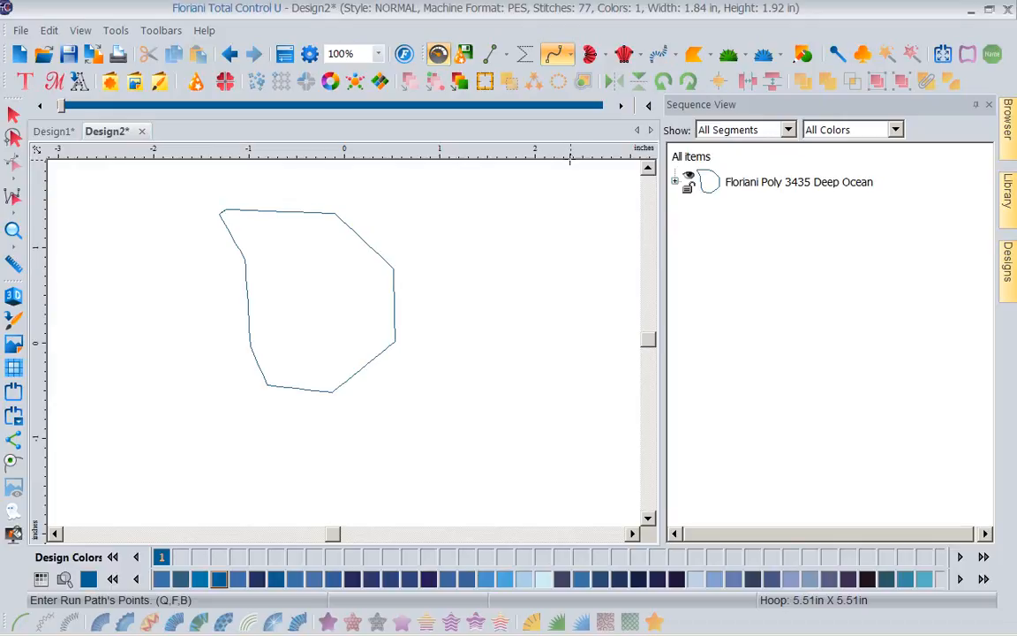
# Step: Draw a closed six-sided run-stitch outline to the right of the first shape, and magnify its top edge around the start and end points
pyautogui.click(474, 194)
pyautogui.click(548, 194)
pyautogui.click(559, 311)
pyautogui.click(455, 384)
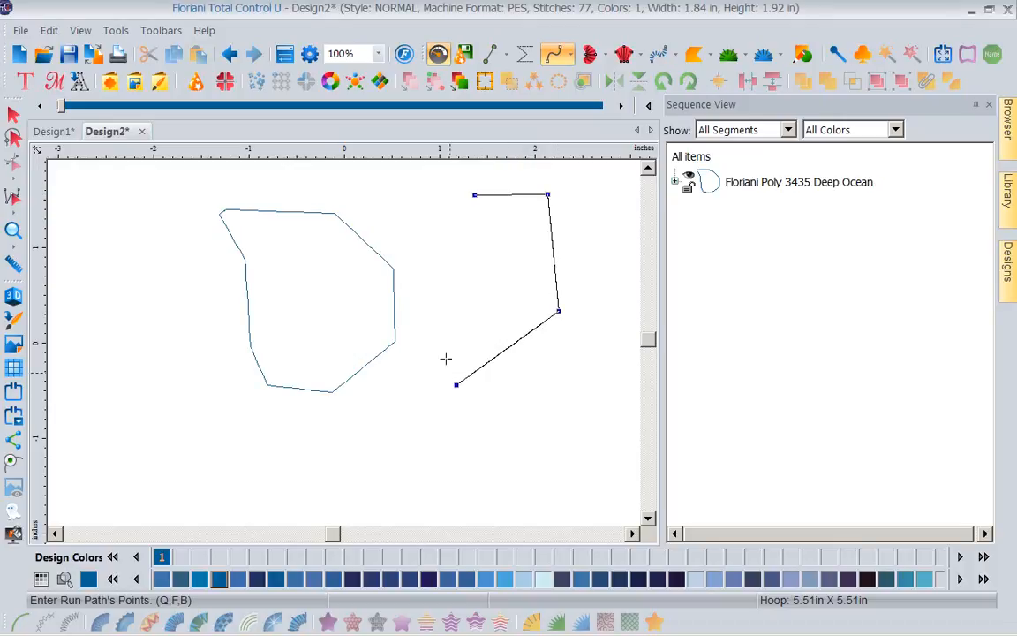
pyautogui.click(440, 306)
pyautogui.click(440, 241)
pyautogui.click(473, 195)
pyautogui.press('Return')
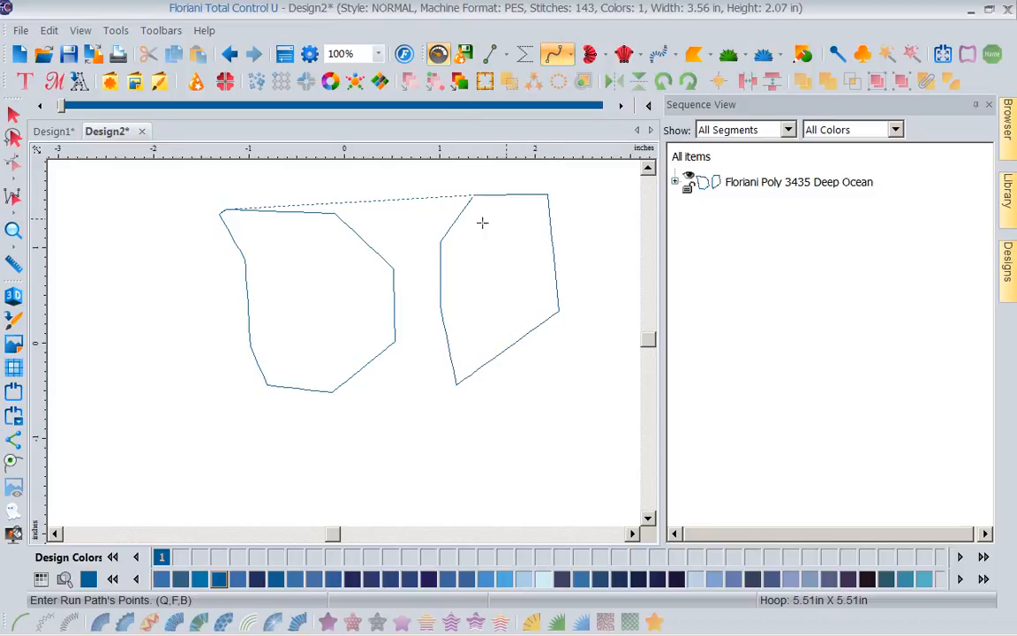
pyautogui.click(18, 234)
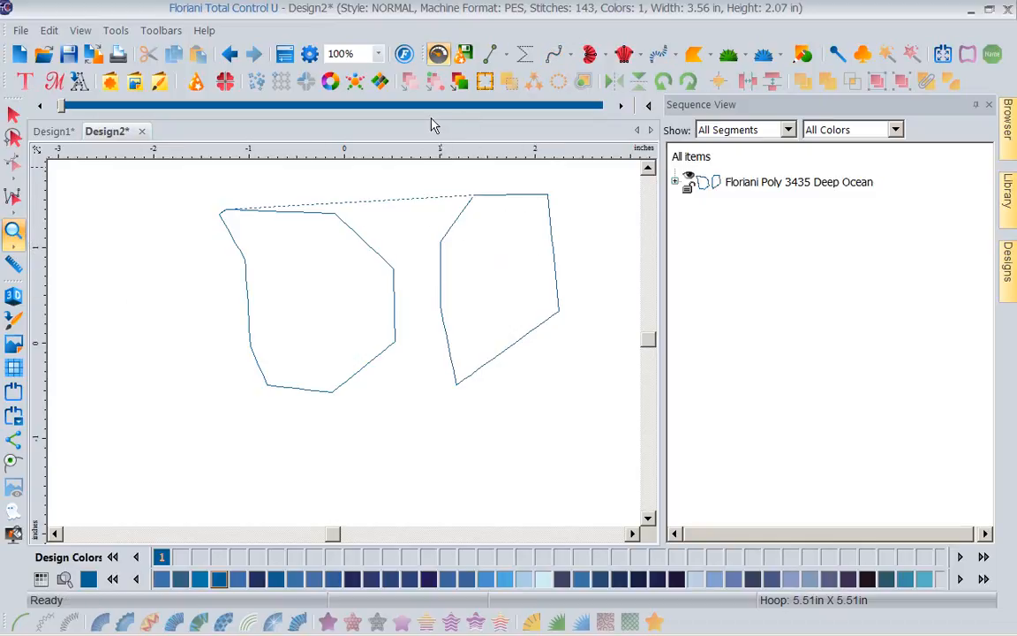
pyautogui.moveTo(444, 169); pyautogui.dragTo(528, 278)
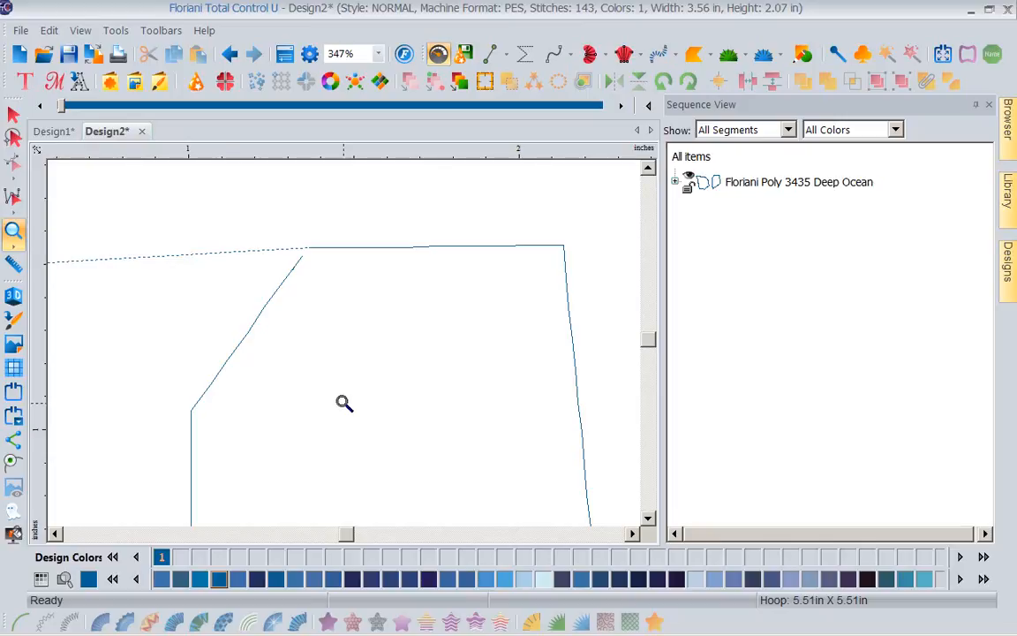
# Step: Start a new design with the 200mm X 200mm JEF hoop, keeping the hoop outline hidden and the grid shown
pyautogui.click(19, 53)
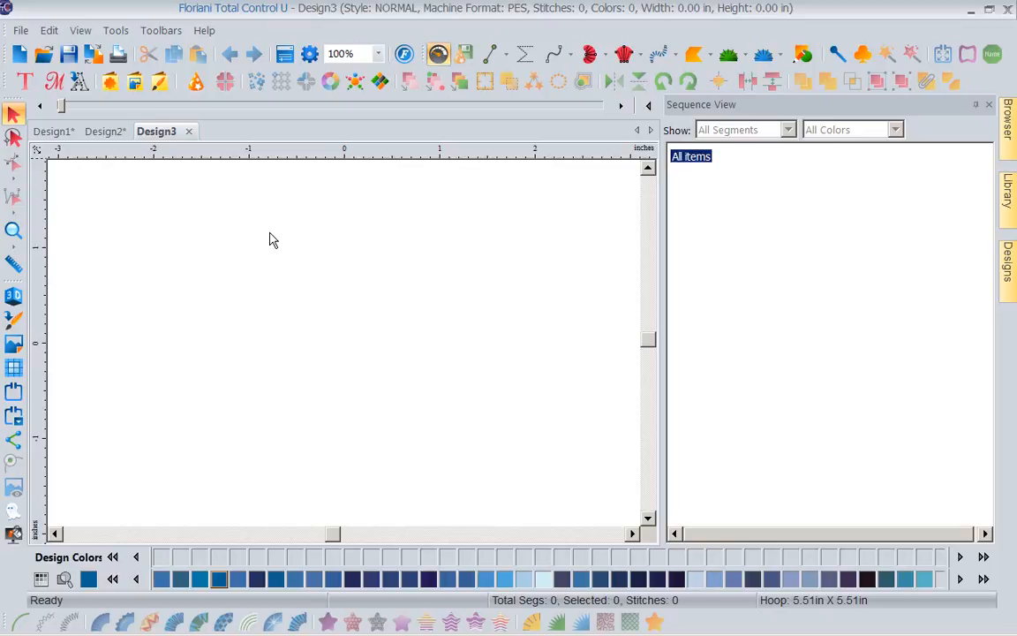
pyautogui.click(14, 417)
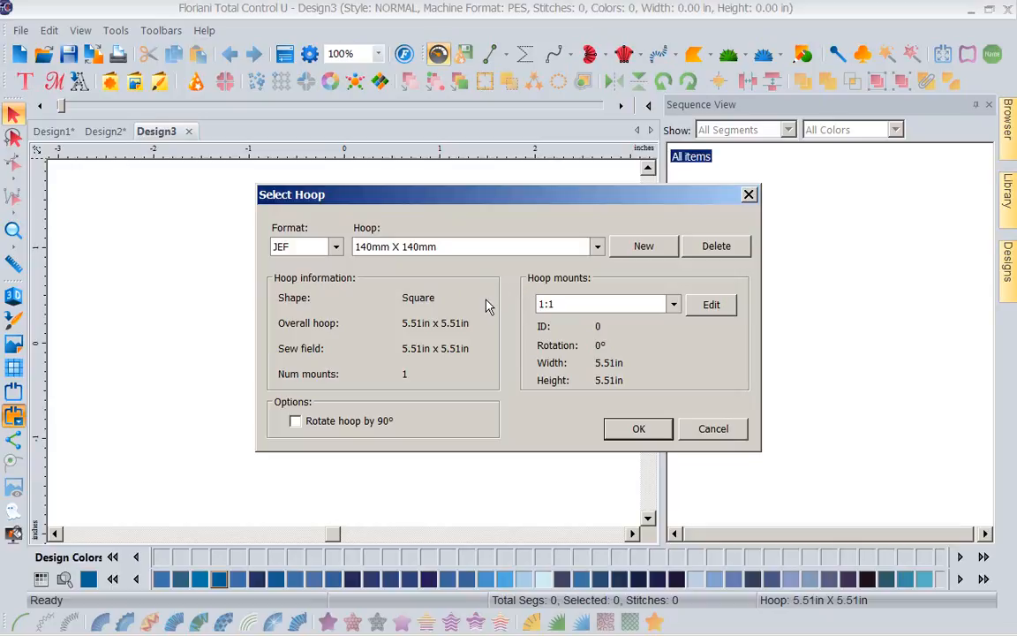
pyautogui.click(597, 247)
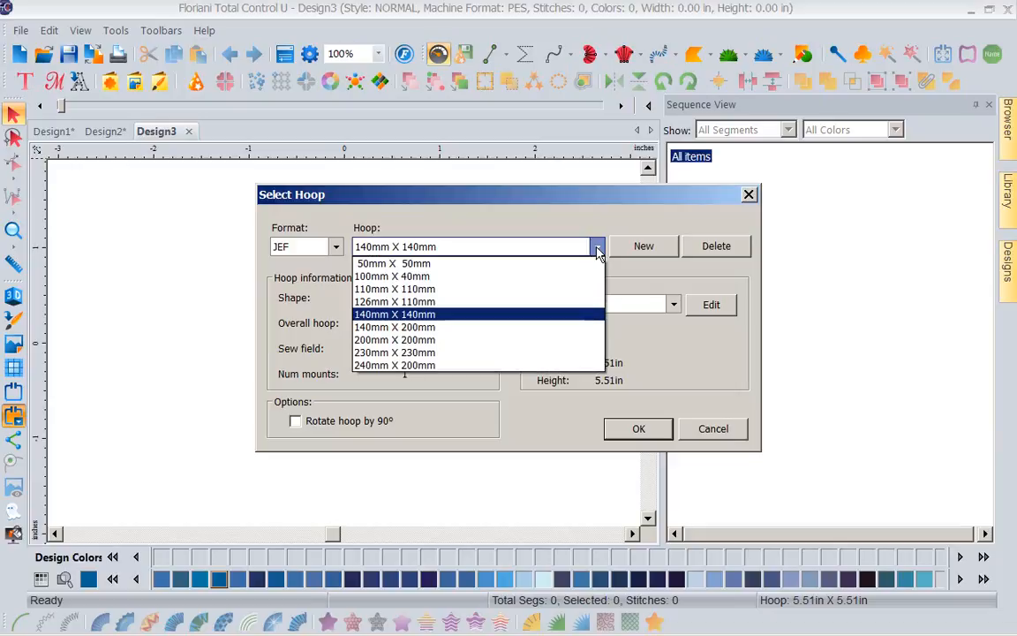
pyautogui.click(460, 339)
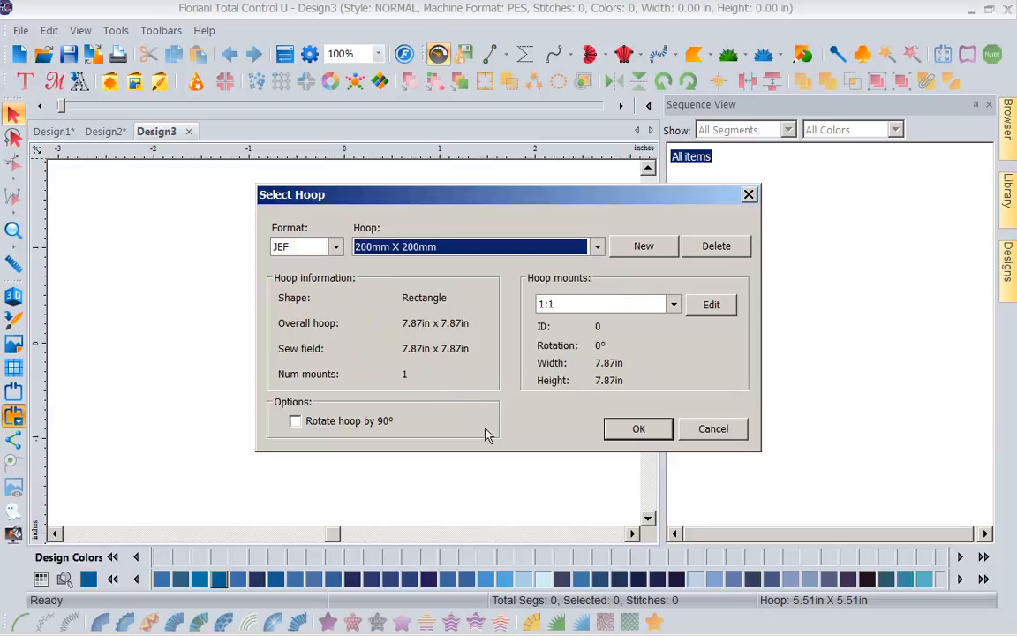
pyautogui.click(633, 431)
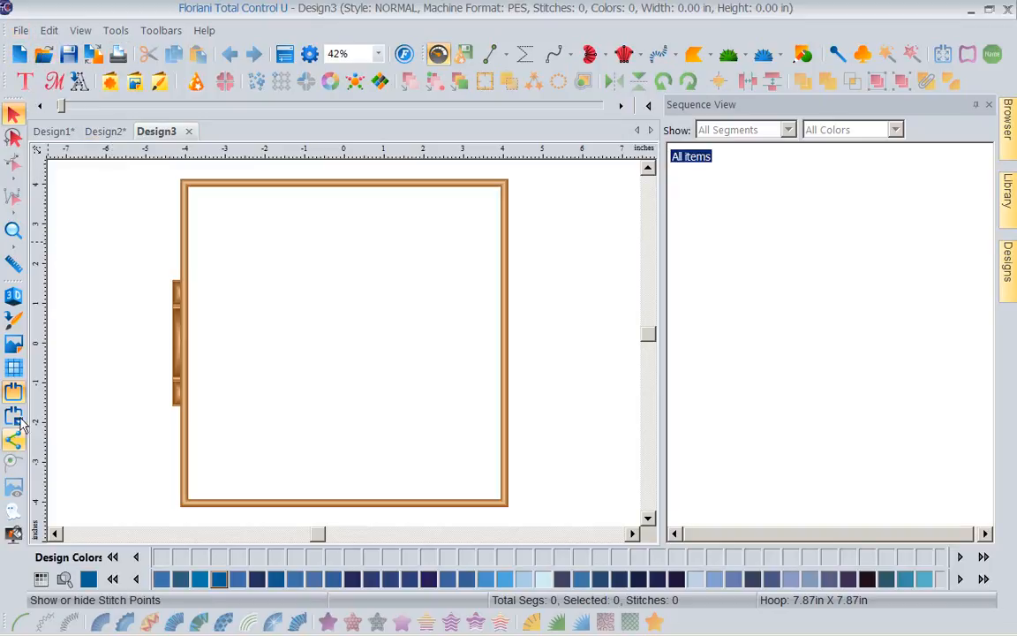
pyautogui.click(13, 391)
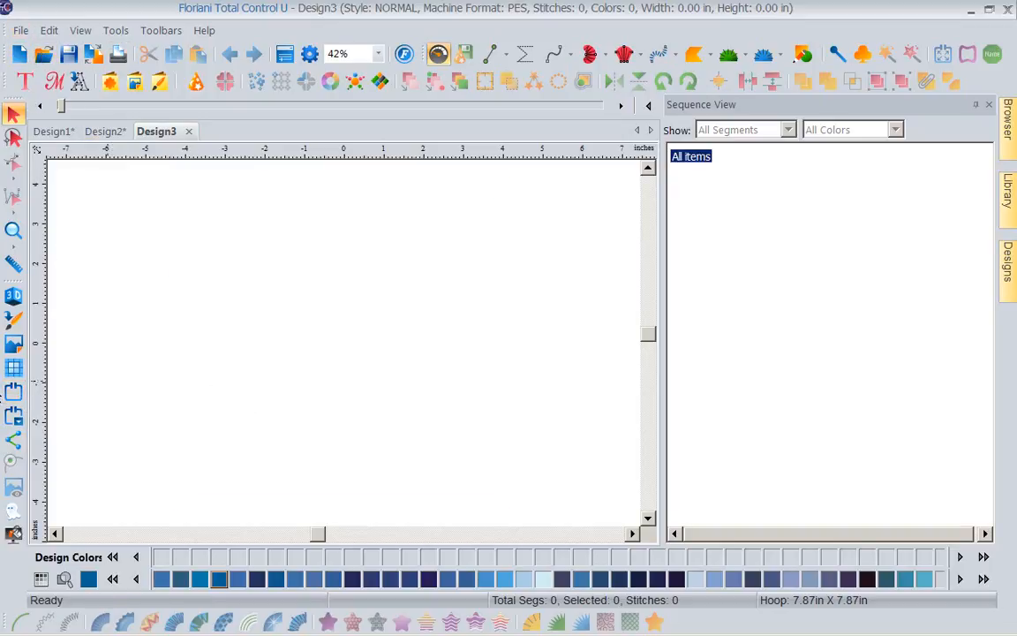
pyautogui.click(13, 367)
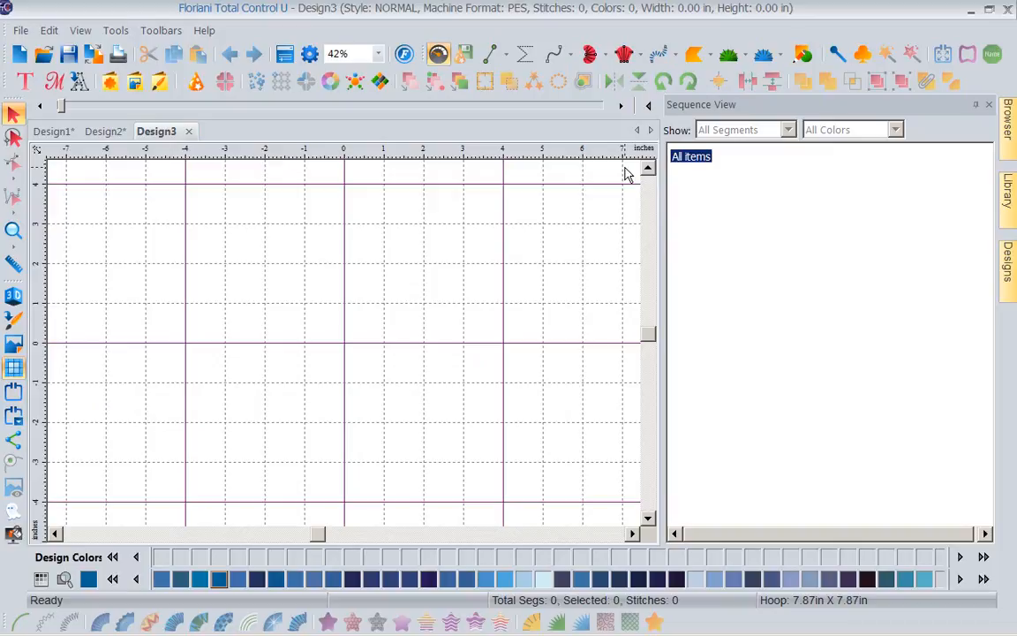
# Step: Place the design flower 1-md.waf on the workspace
pyautogui.click(1007, 260)
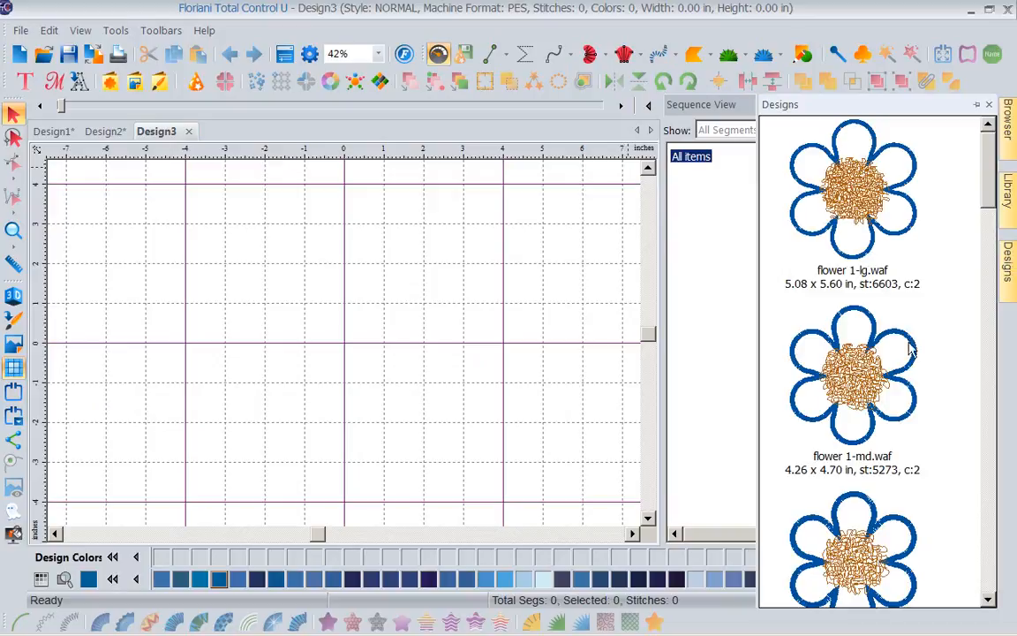
pyautogui.moveTo(912, 350); pyautogui.dragTo(398, 355)
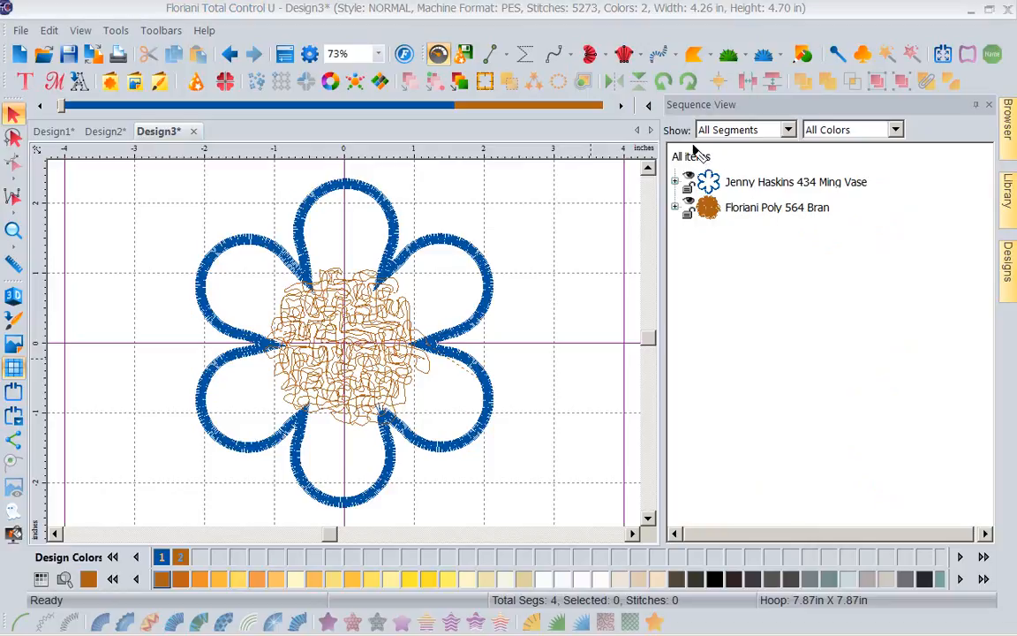
pyautogui.moveTo(694, 145); pyautogui.dragTo(901, 146)
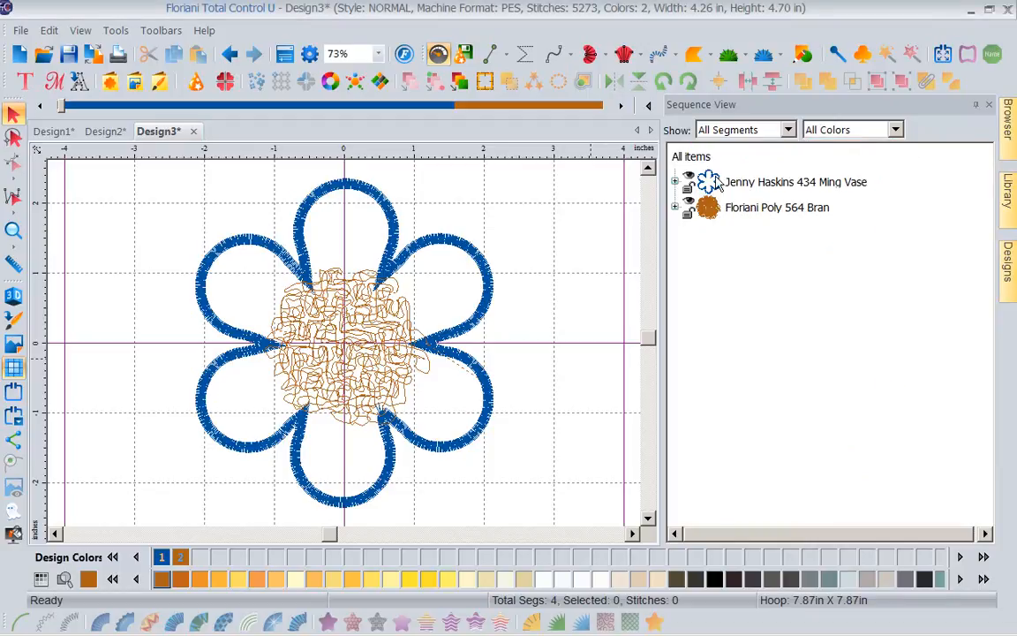
# Step: Expand both of the flower's color groups and filter the sequence list to the color 564 Bran
pyautogui.click(675, 181)
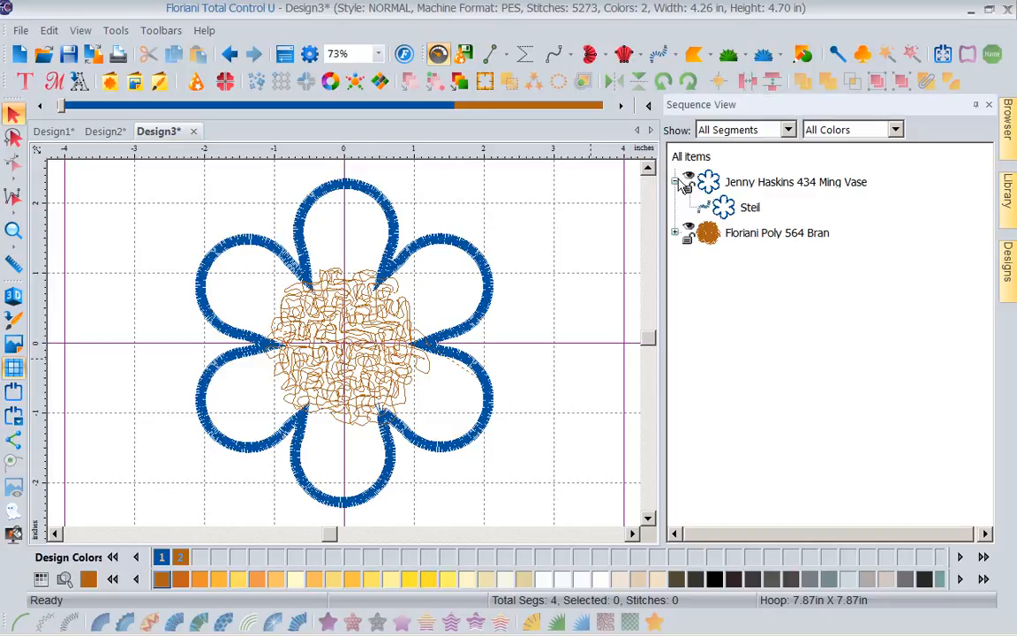
pyautogui.click(675, 232)
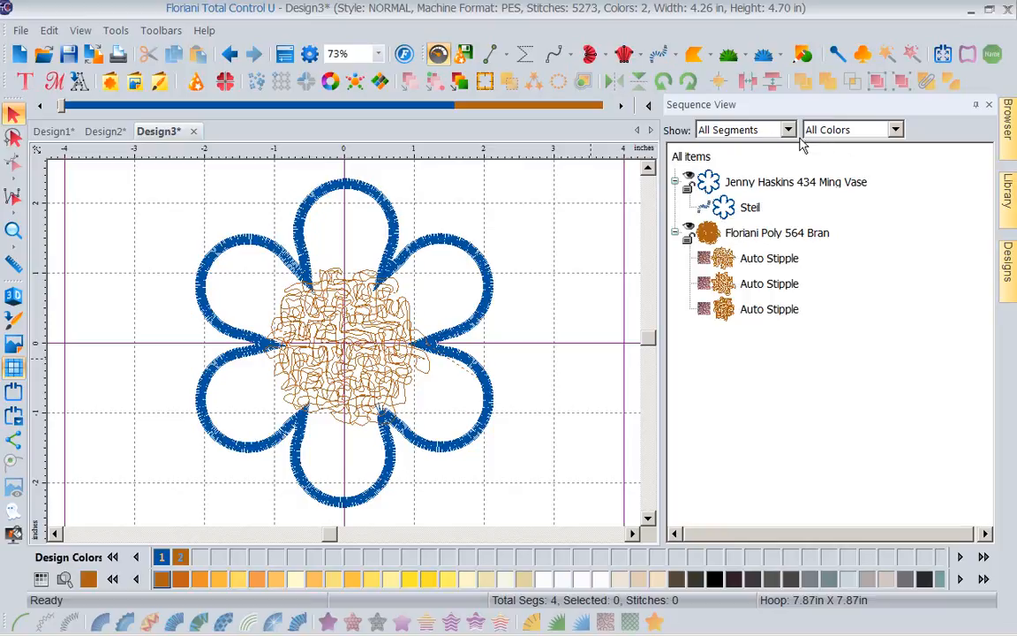
pyautogui.click(895, 130)
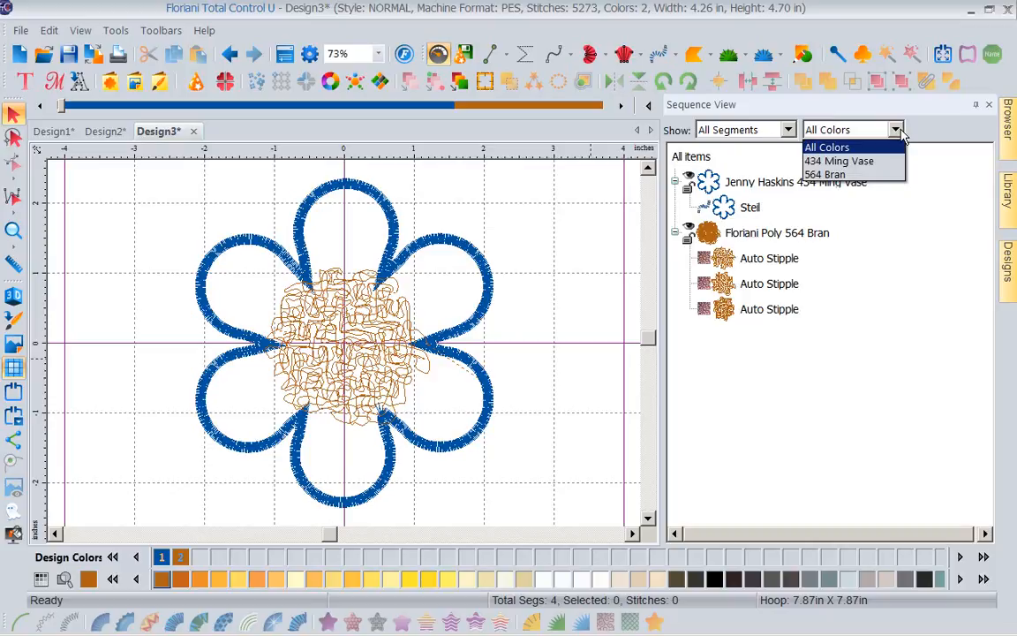
pyautogui.click(848, 174)
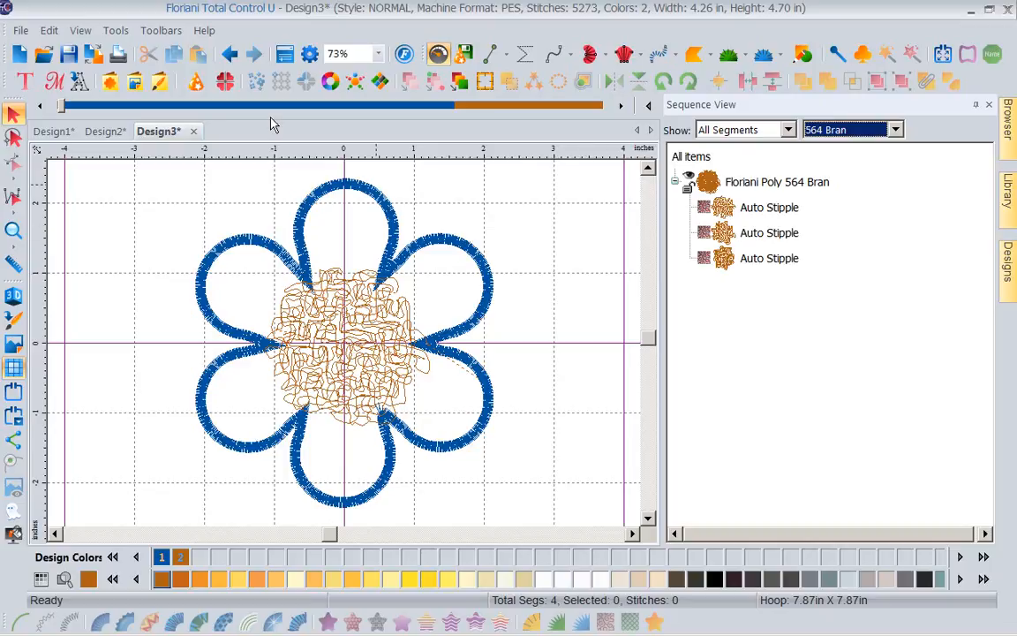
# Step: Start another new design and place Flower 2.waf from the library folder Free Monthly Designs, APRIL, April2016
pyautogui.click(20, 54)
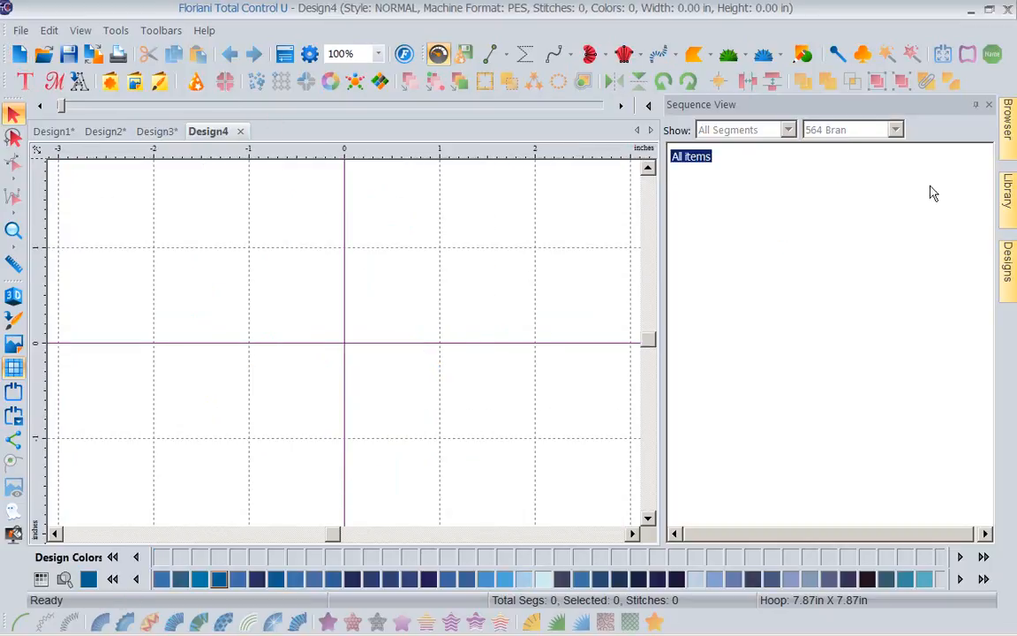
pyautogui.click(1006, 196)
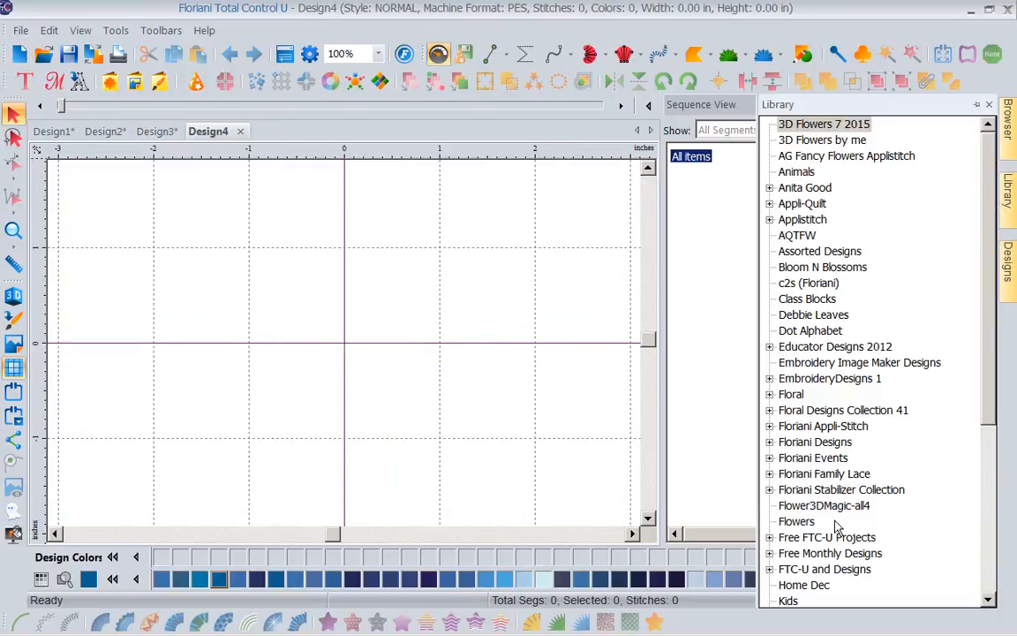
pyautogui.click(769, 552)
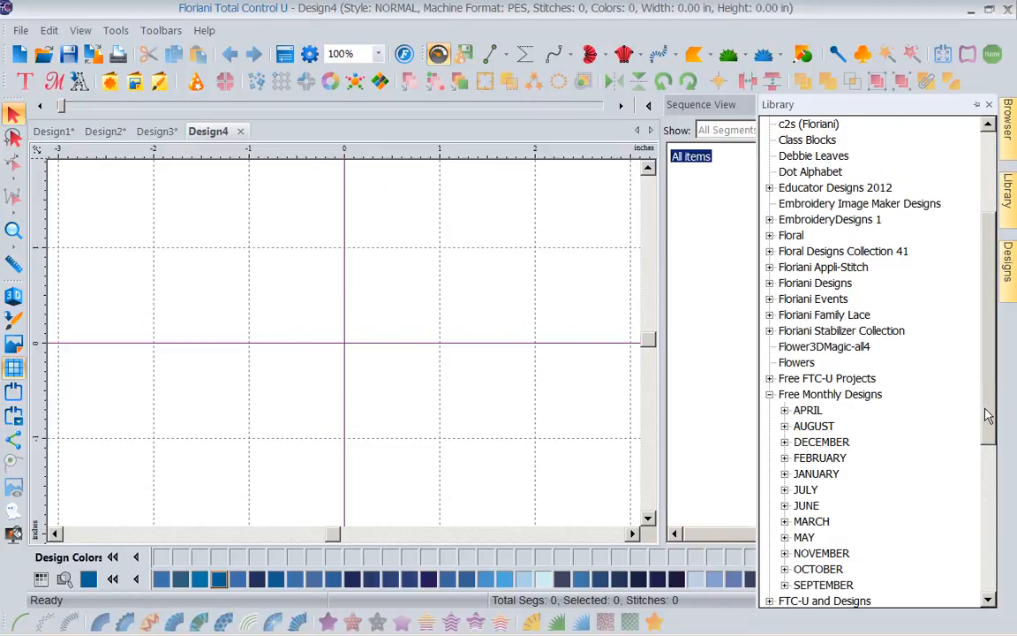
pyautogui.moveTo(983, 406); pyautogui.dragTo(985, 463)
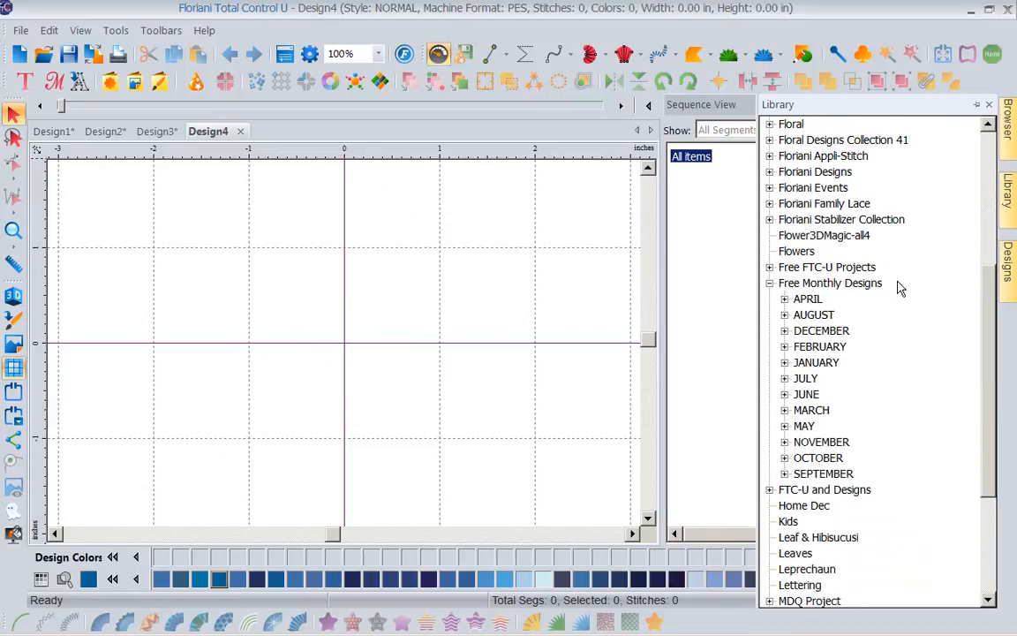
pyautogui.click(785, 299)
pyautogui.click(840, 410)
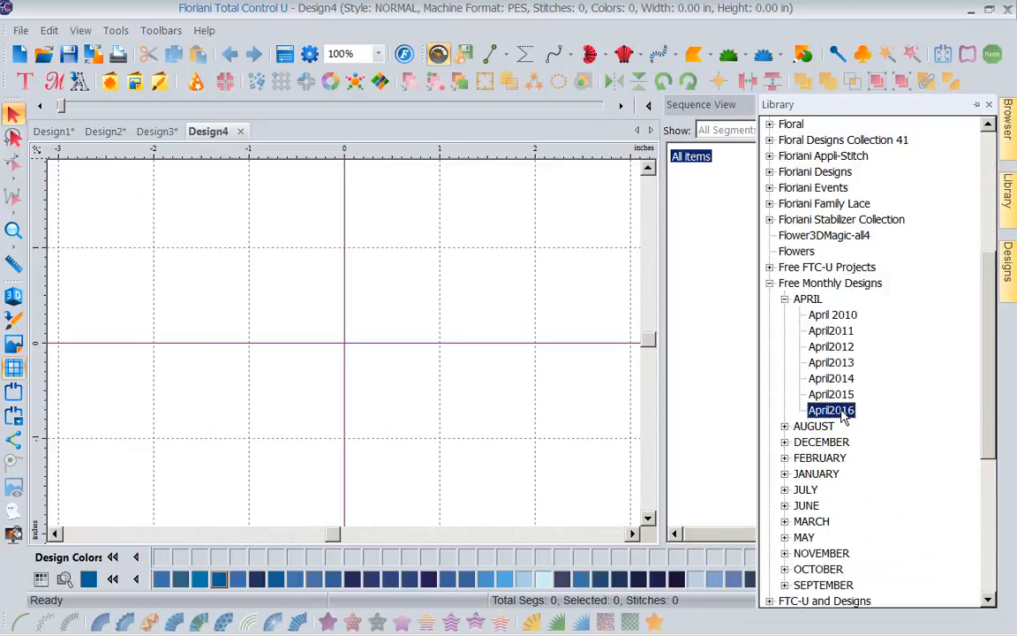
pyautogui.click(1009, 283)
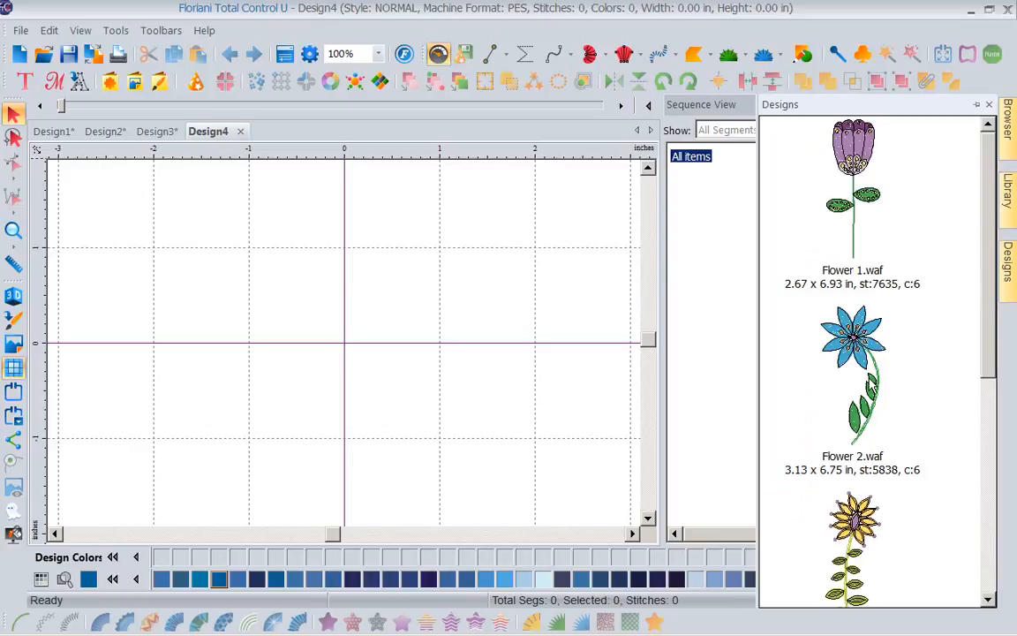
pyautogui.moveTo(852, 354); pyautogui.dragTo(389, 366)
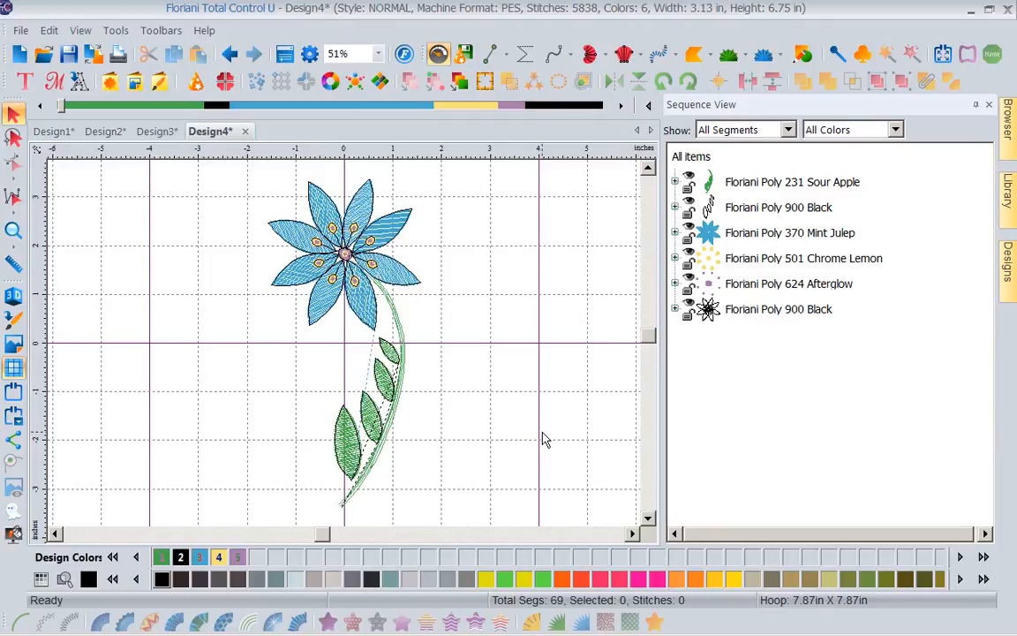
# Step: Filter the flower's sequence list to the color 624 Afterglow and expand that color group
pyautogui.click(895, 129)
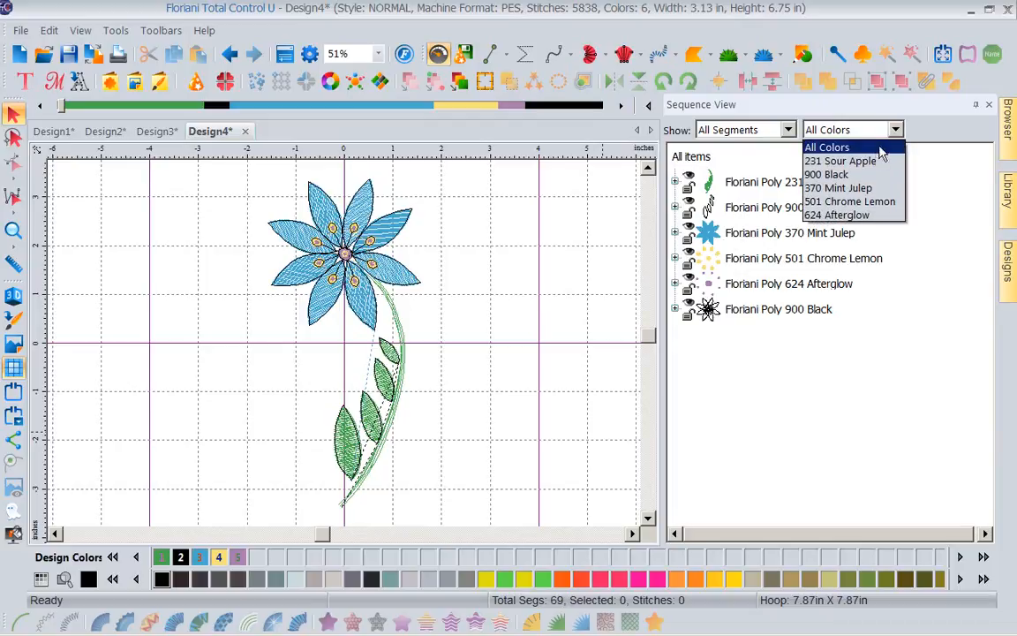
pyautogui.click(869, 216)
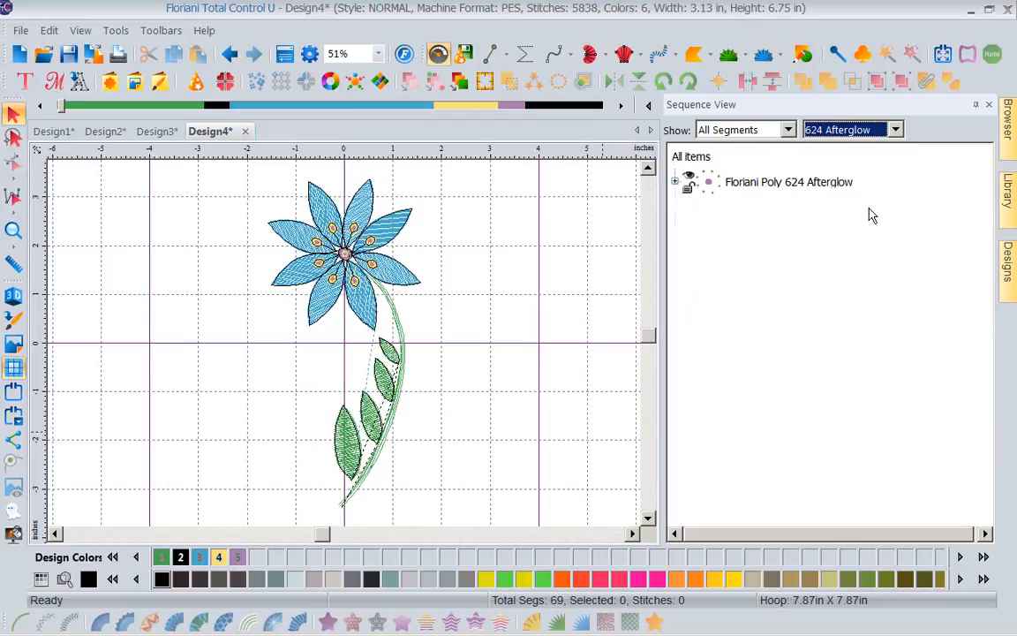
pyautogui.click(675, 181)
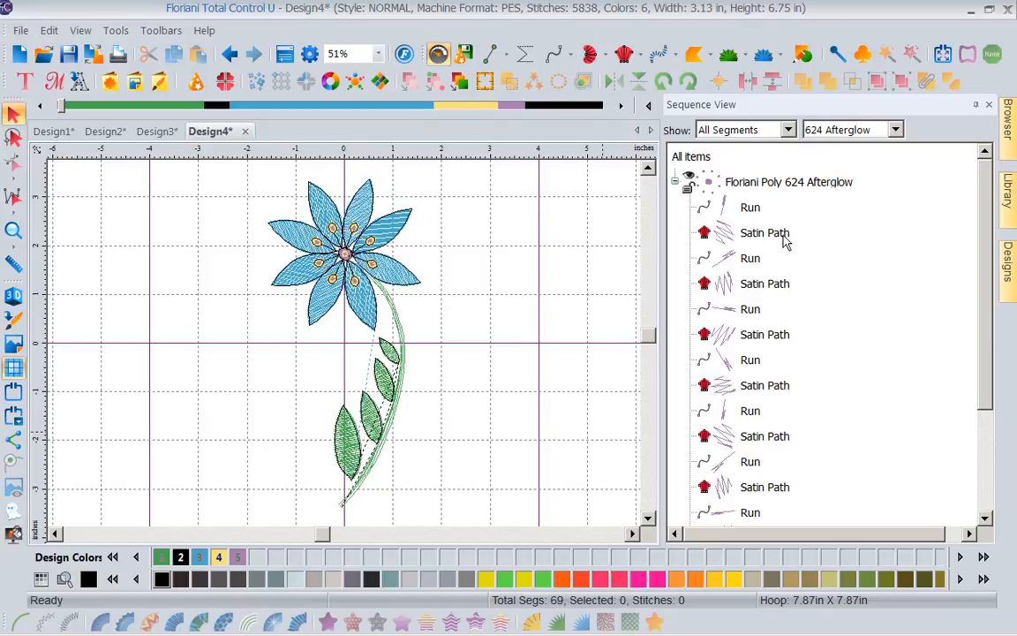
# Step: Limit the 624 Afterglow list to Satin Path segments and select all of them
pyautogui.click(790, 130)
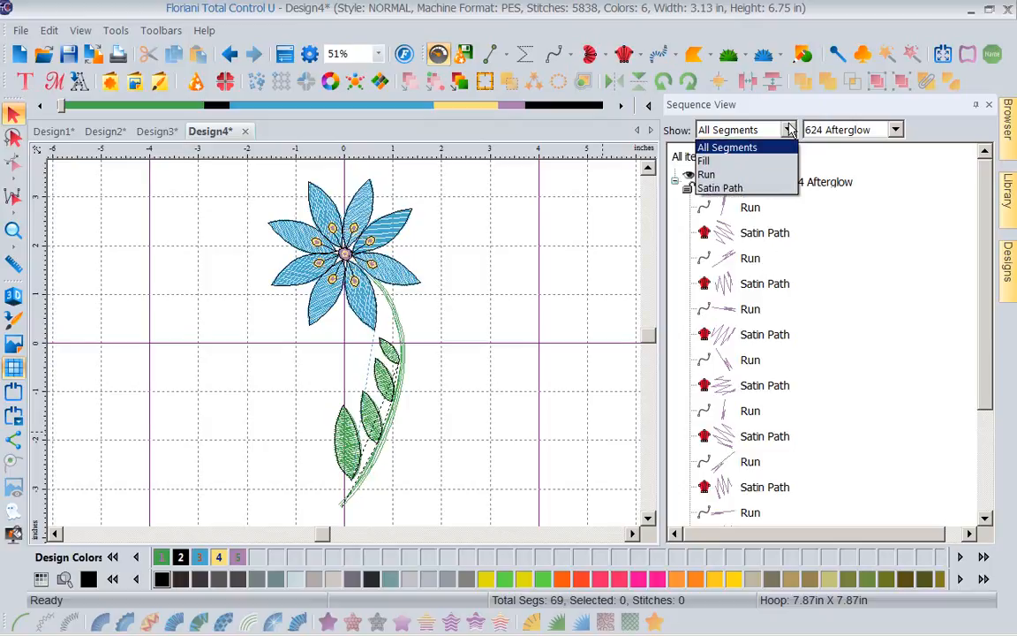
pyautogui.click(738, 188)
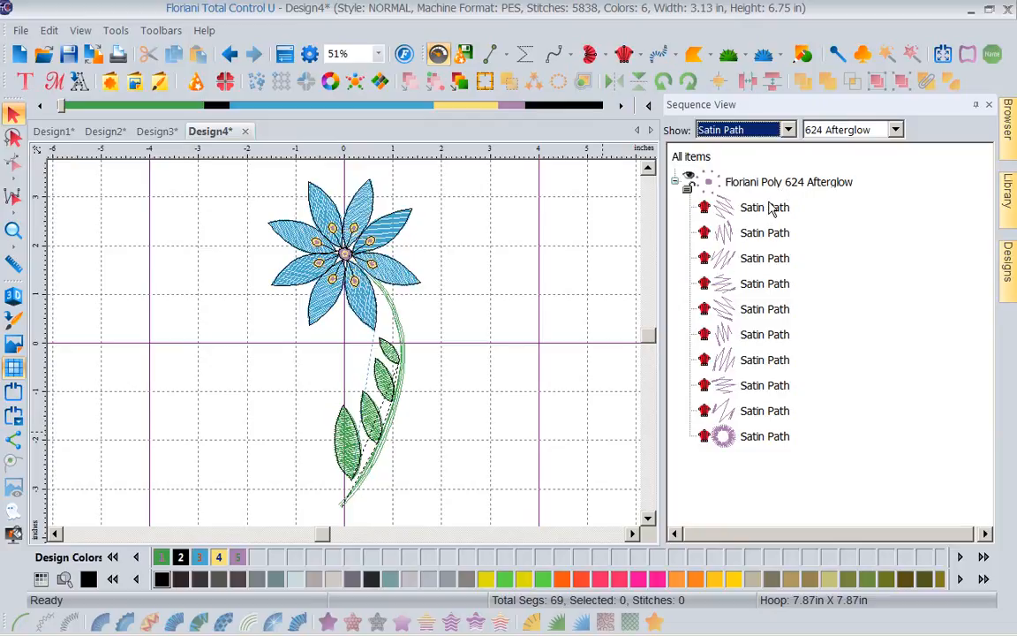
pyautogui.click(764, 208)
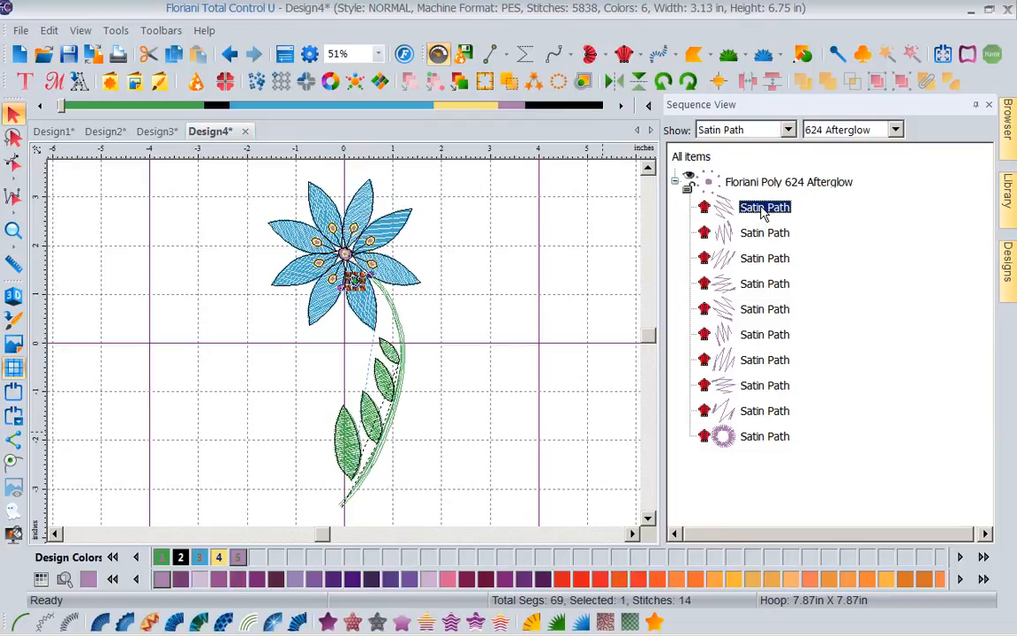
pyautogui.keyDown('shift'); pyautogui.click(769, 441); pyautogui.keyUp('shift')
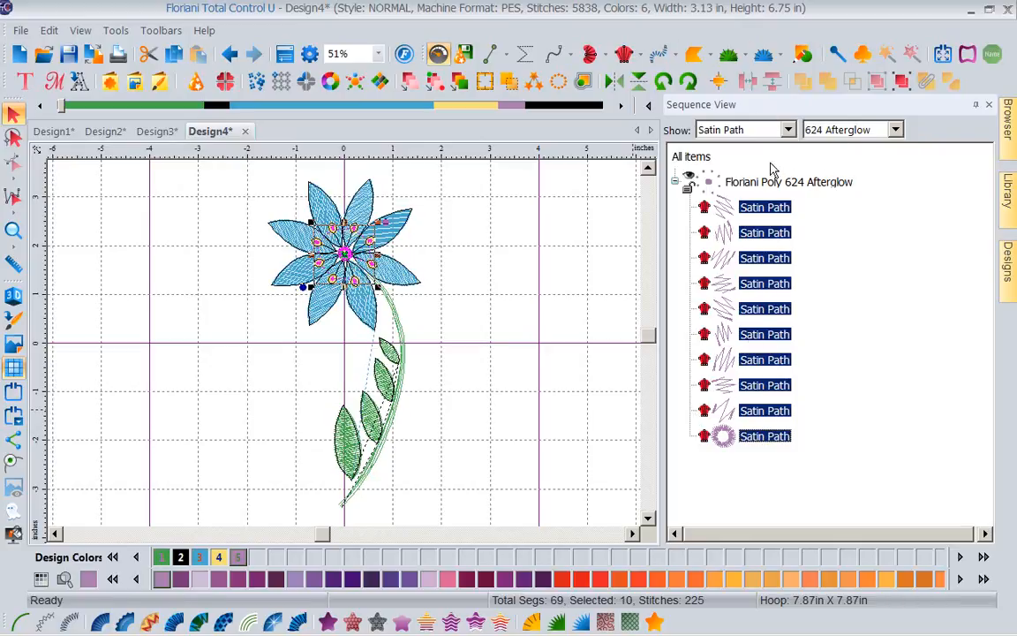
# Step: Switch the segment filter of the 624 Afterglow list to Run
pyautogui.click(788, 132)
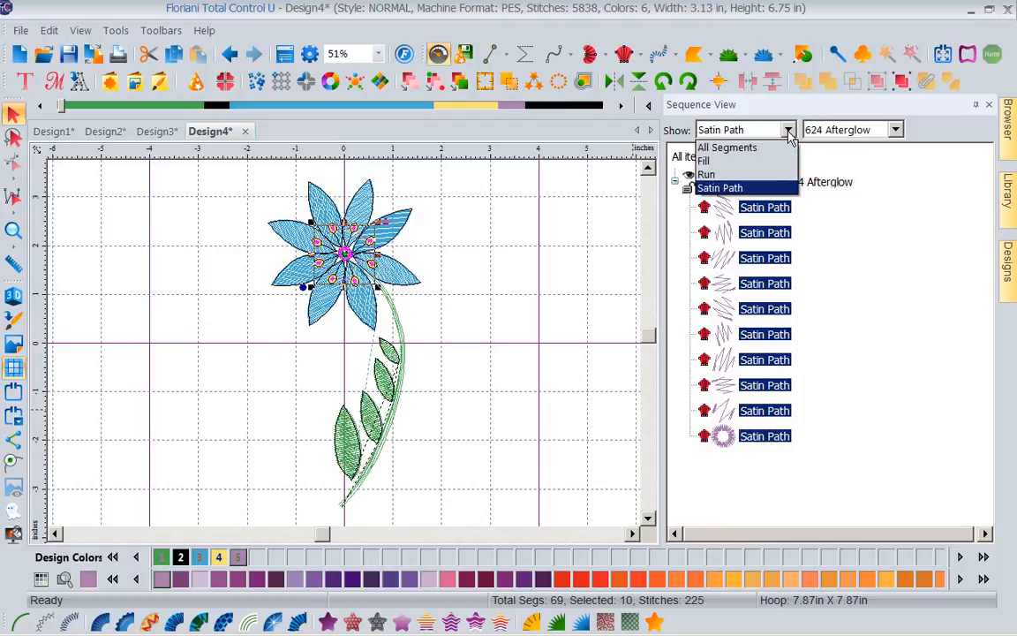
pyautogui.click(726, 174)
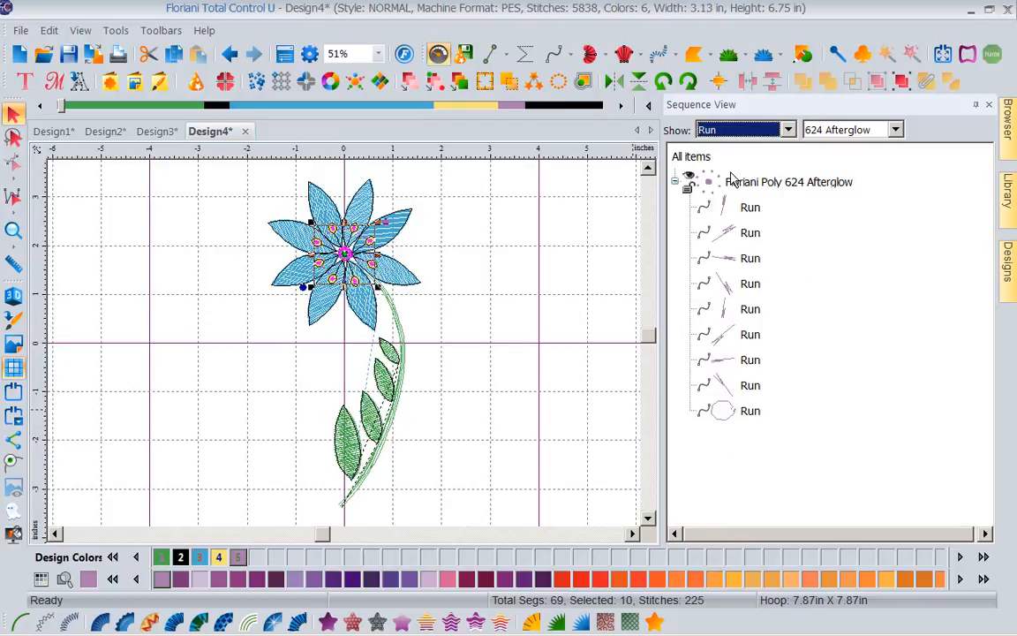